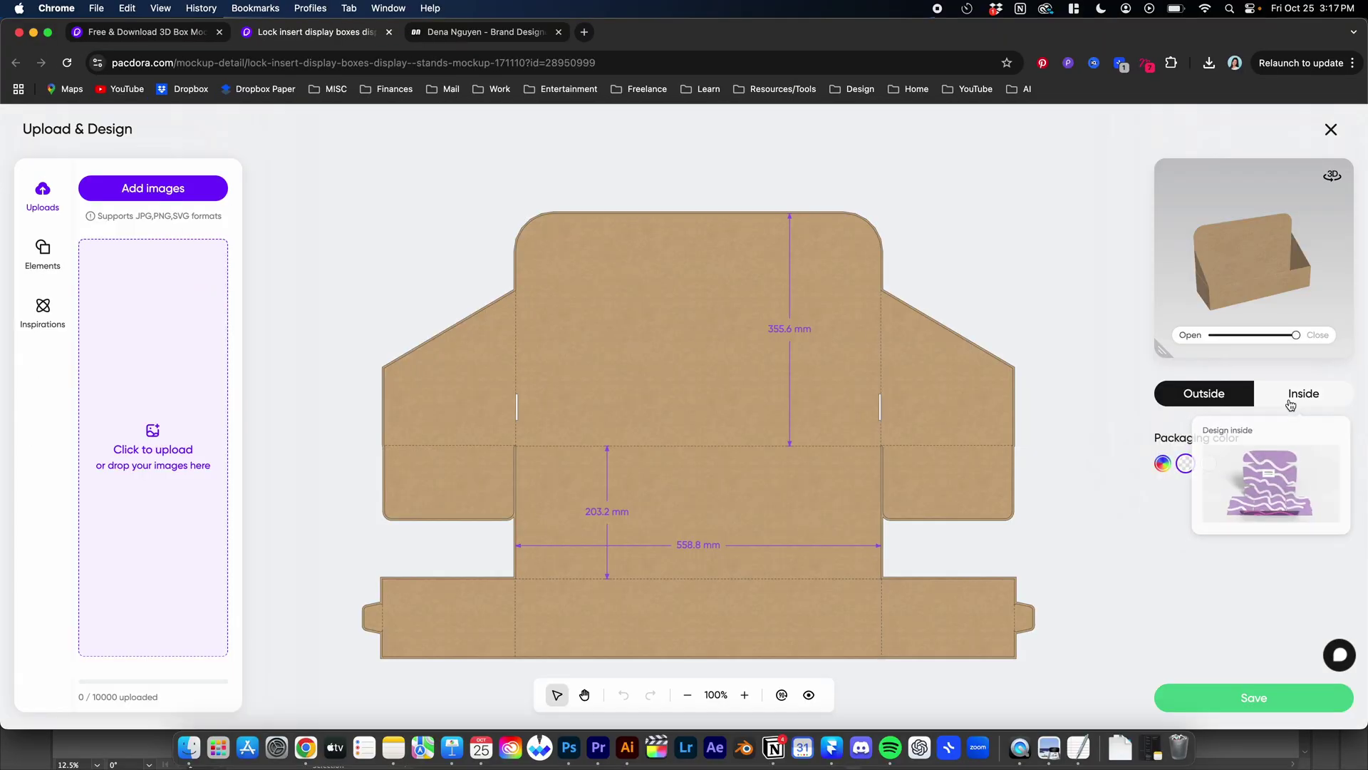
Step: Open the Pacdora homepage listing its packaging templates, dielines and mockup tools
click(1298, 394)
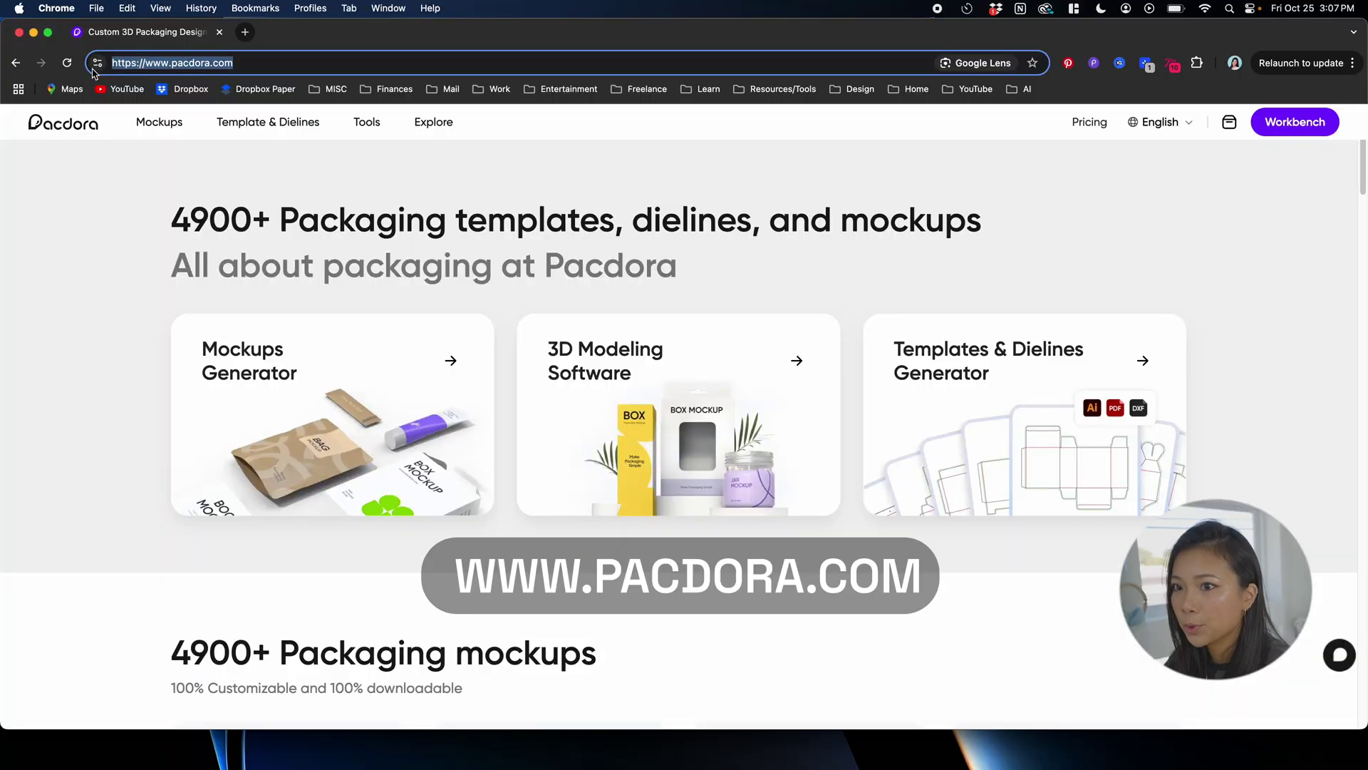
click(314, 194)
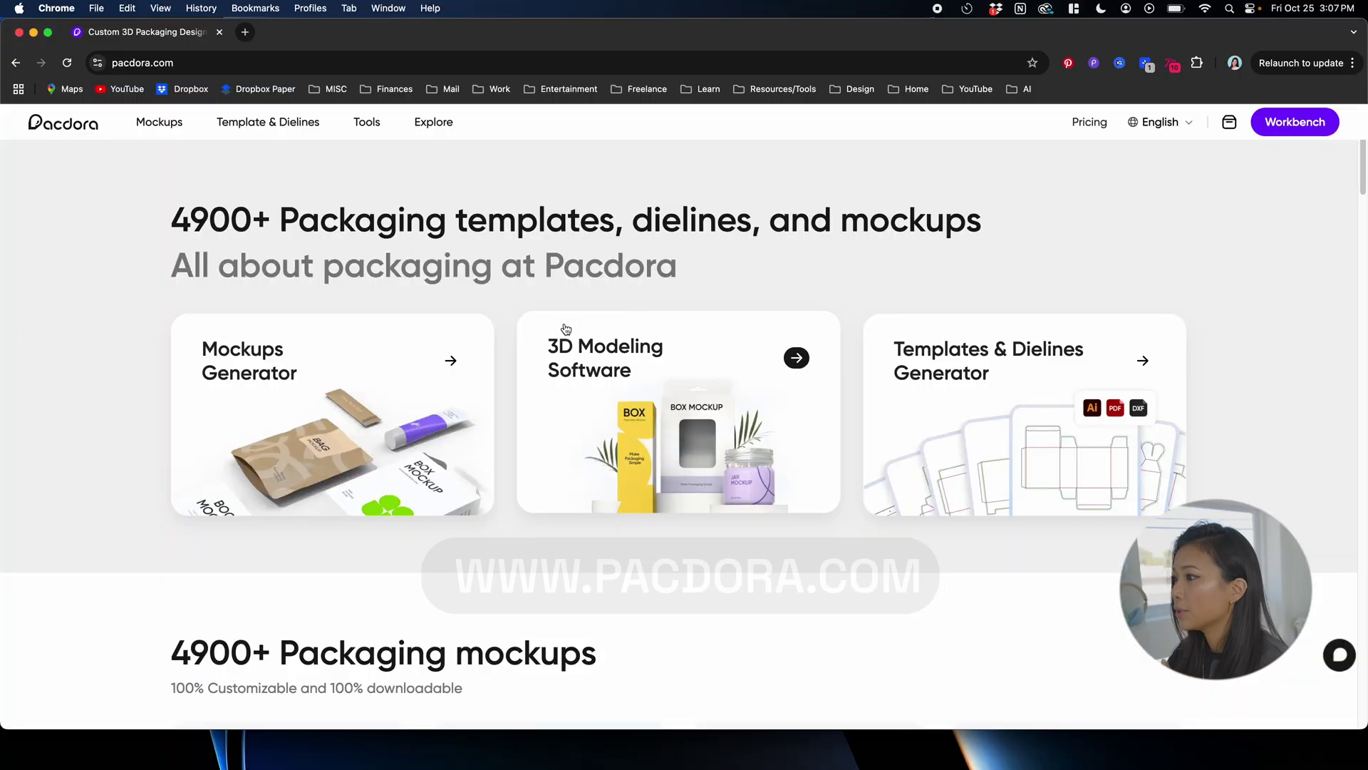
scroll(563, 328, down, 3)
scroll(341, 314, up, 2)
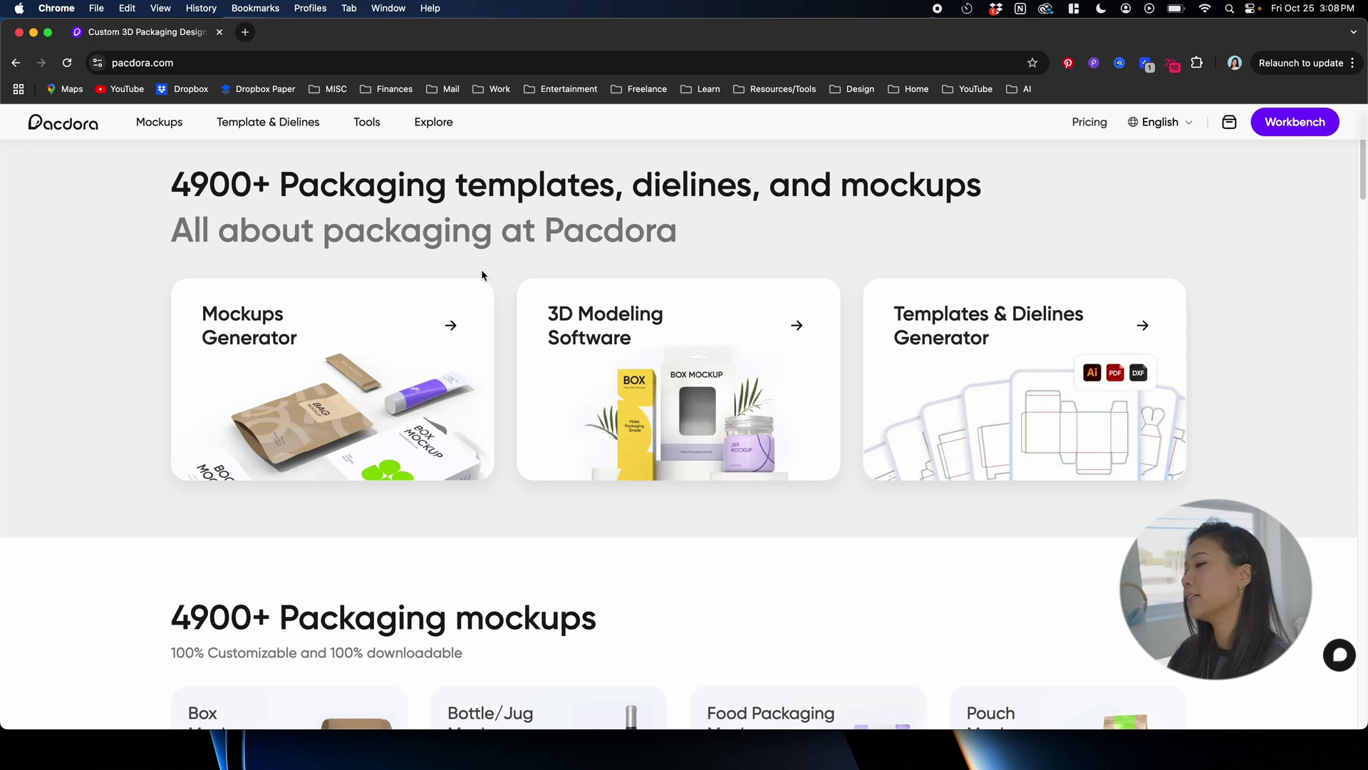
scroll(619, 307, down, 5)
scroll(618, 306, down, 2)
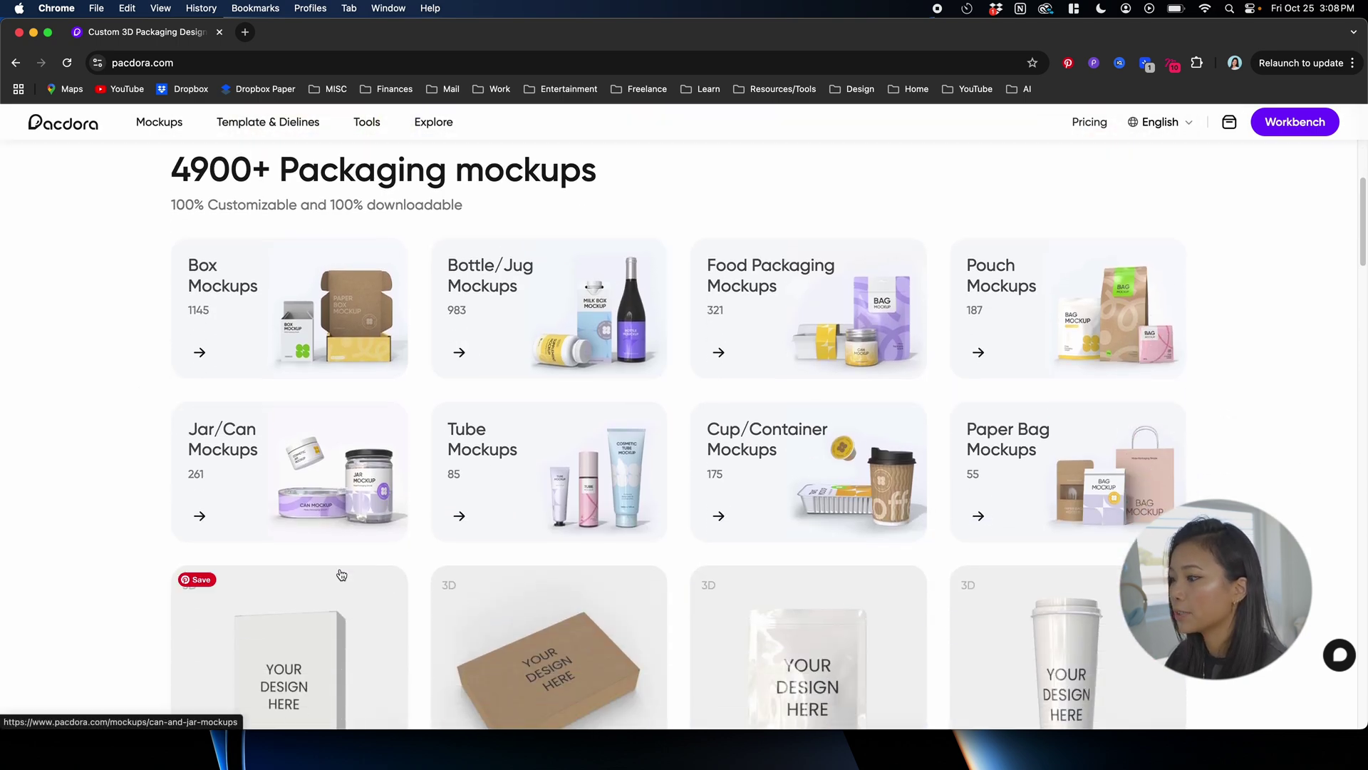
scroll(956, 527, down, 5)
scroll(952, 529, down, 8)
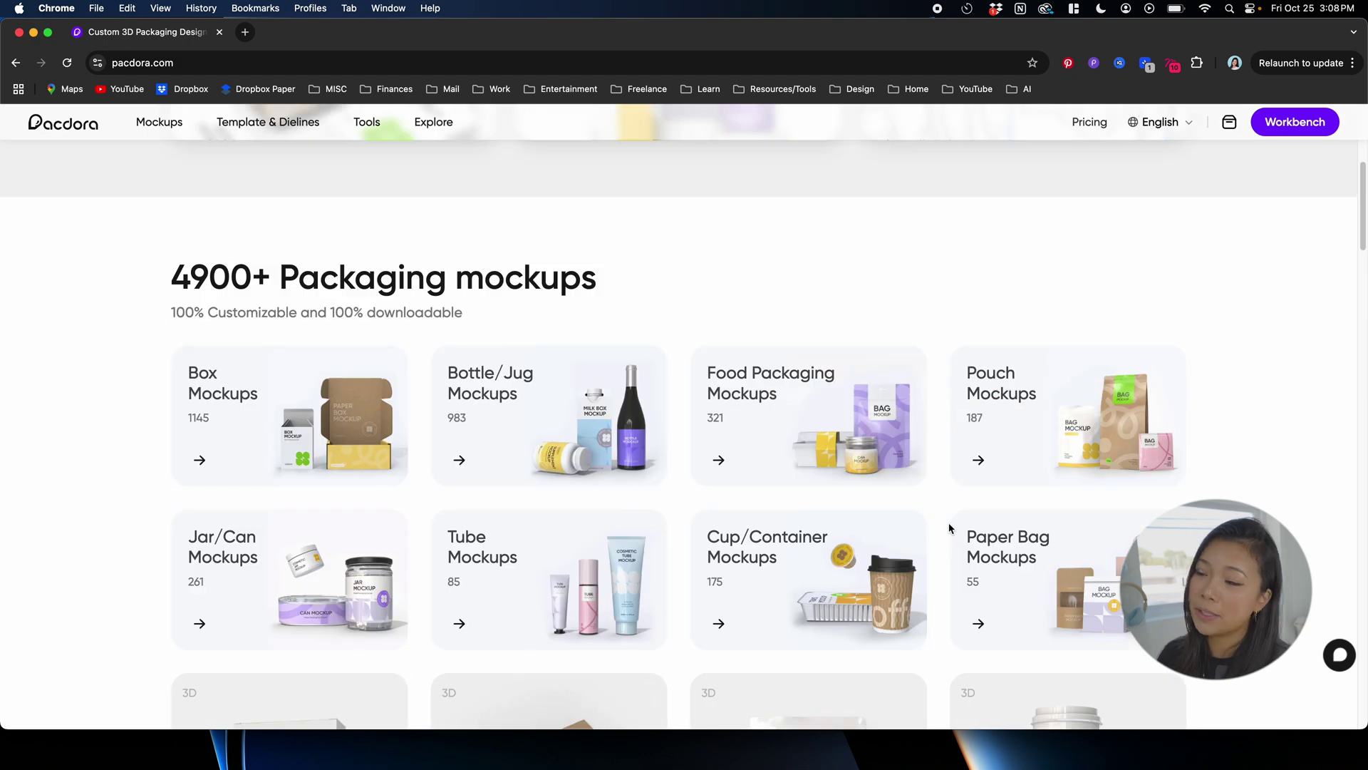
scroll(1069, 356, up, 5)
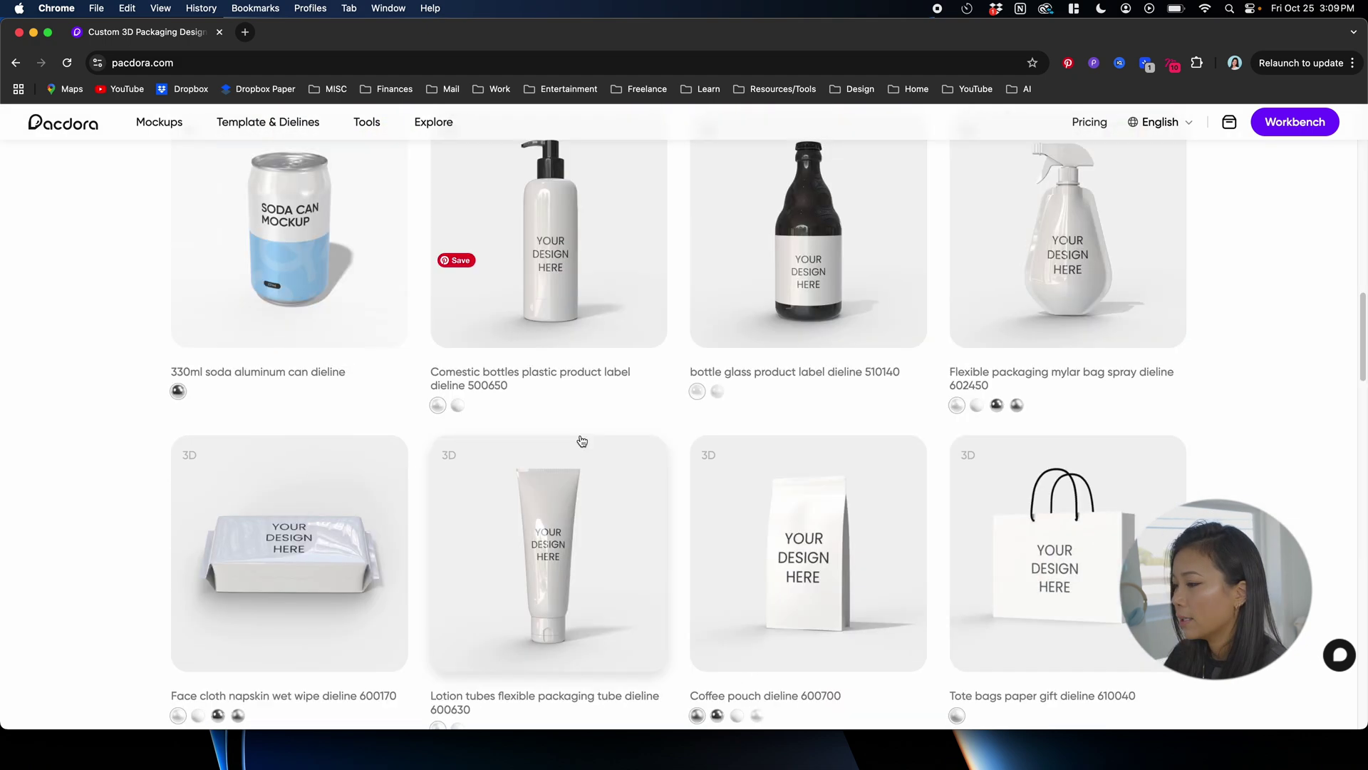
scroll(583, 441, down, 10)
scroll(582, 440, down, 2)
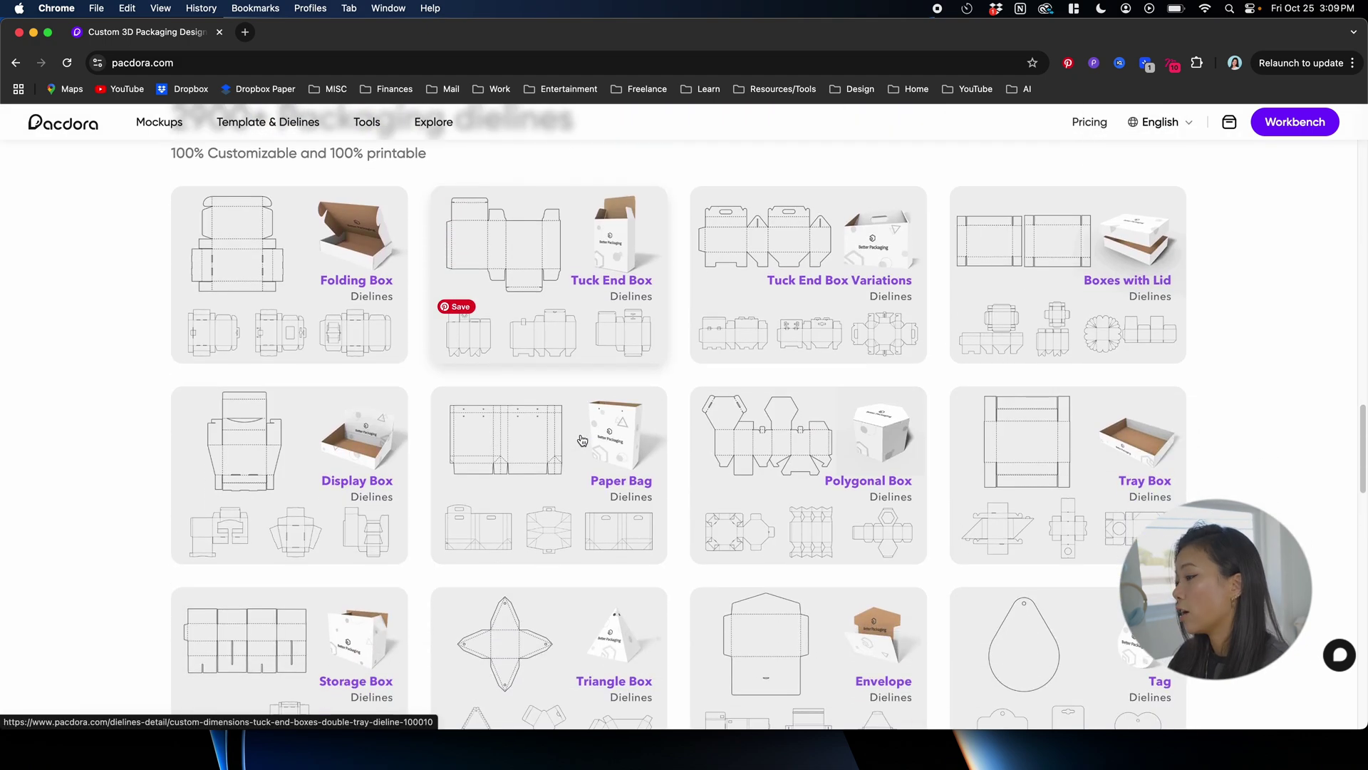
scroll(791, 508, down, 6)
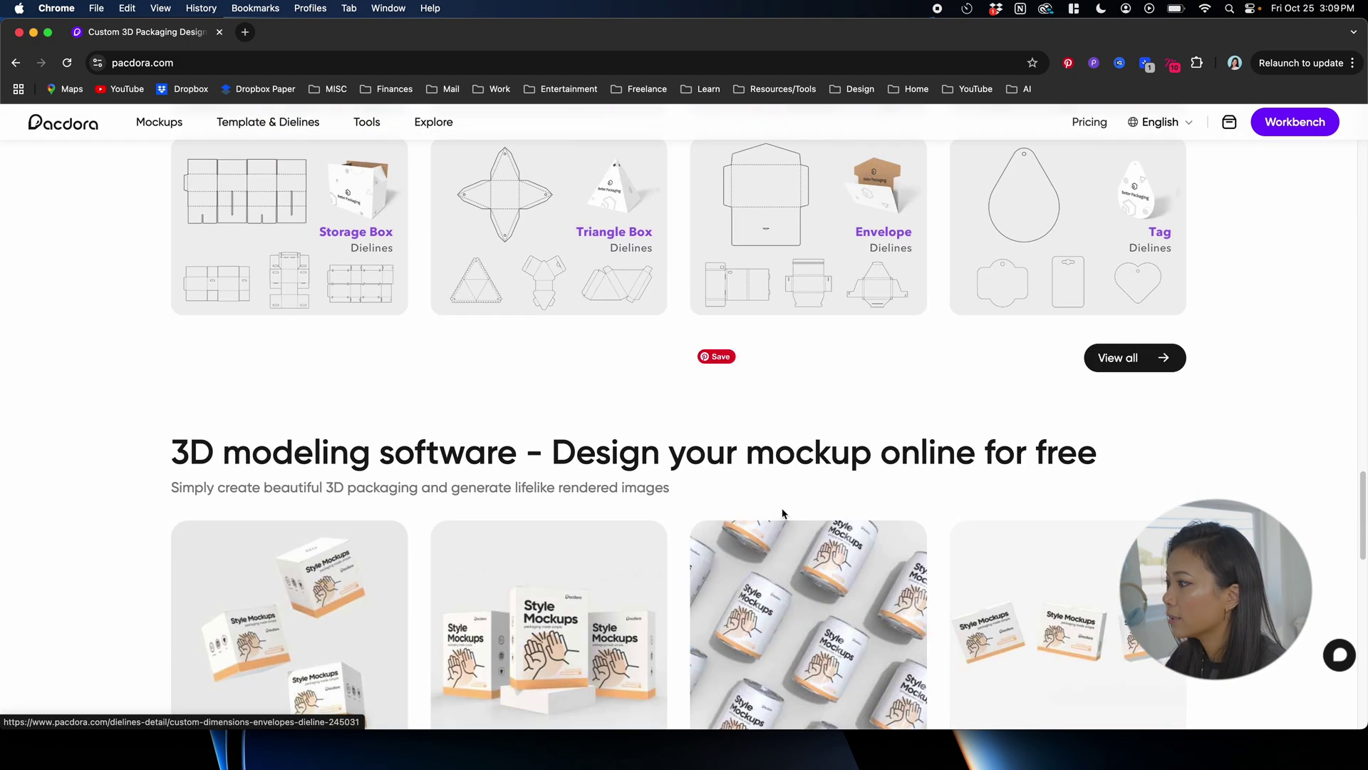
scroll(662, 466, up, 2)
scroll(662, 466, down, 7)
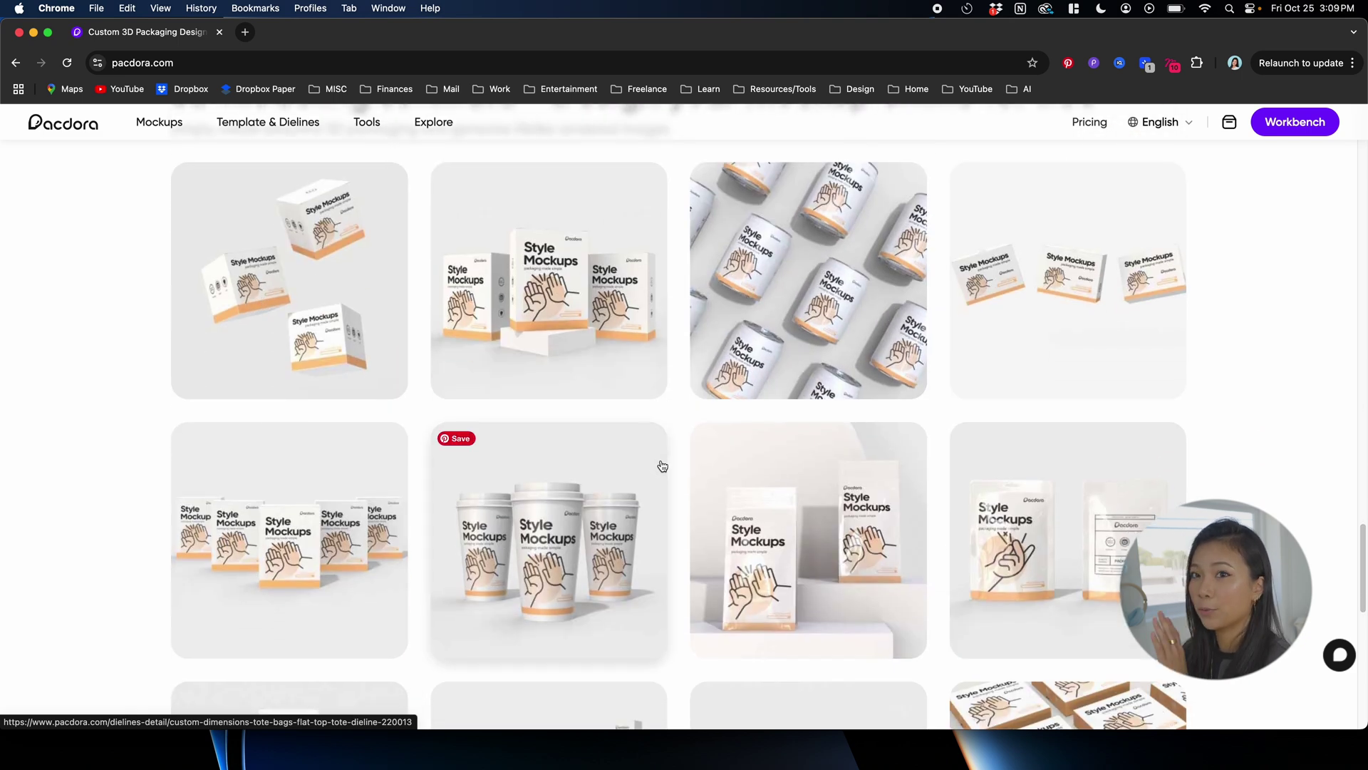
scroll(658, 469, down, 2)
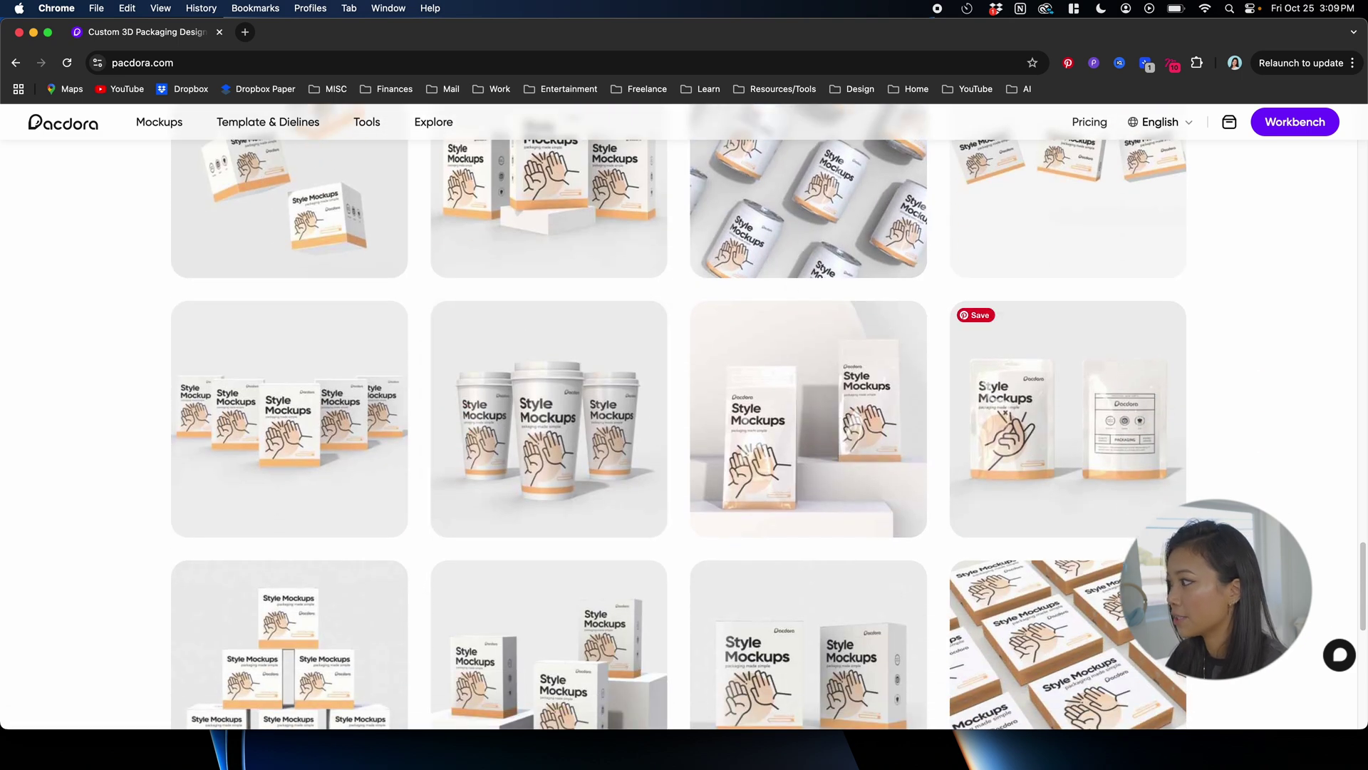
scroll(1100, 556, down, 9)
scroll(1100, 556, up, 2)
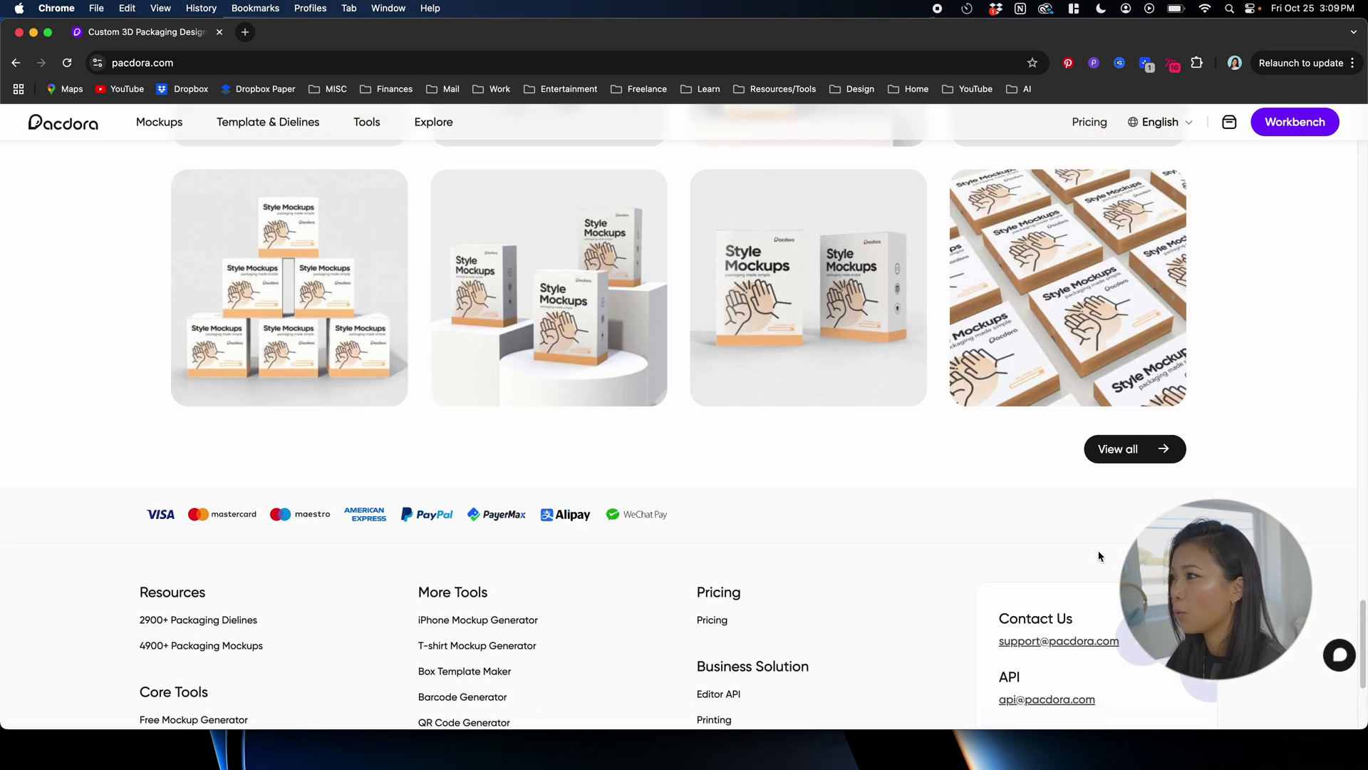
scroll(1100, 556, up, 5)
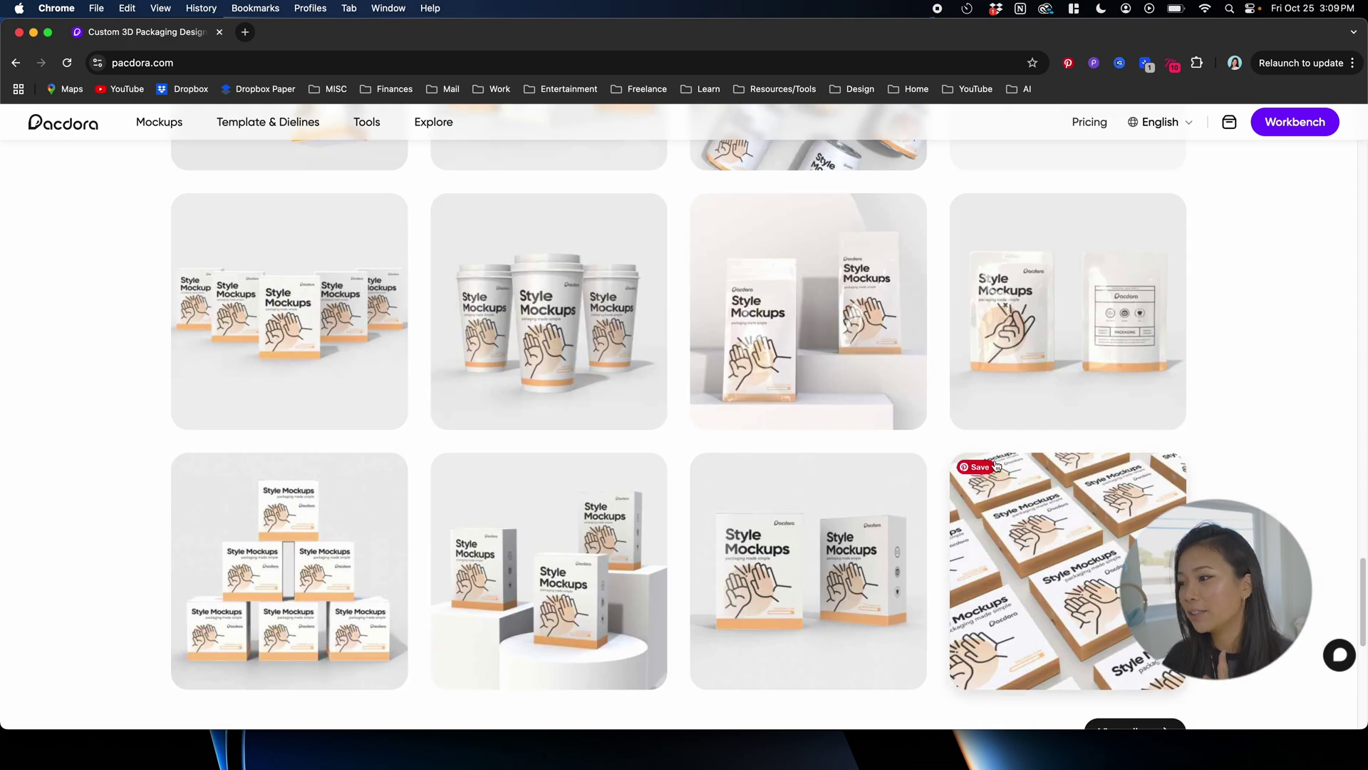
scroll(997, 466, down, 9)
scroll(629, 394, down, 10)
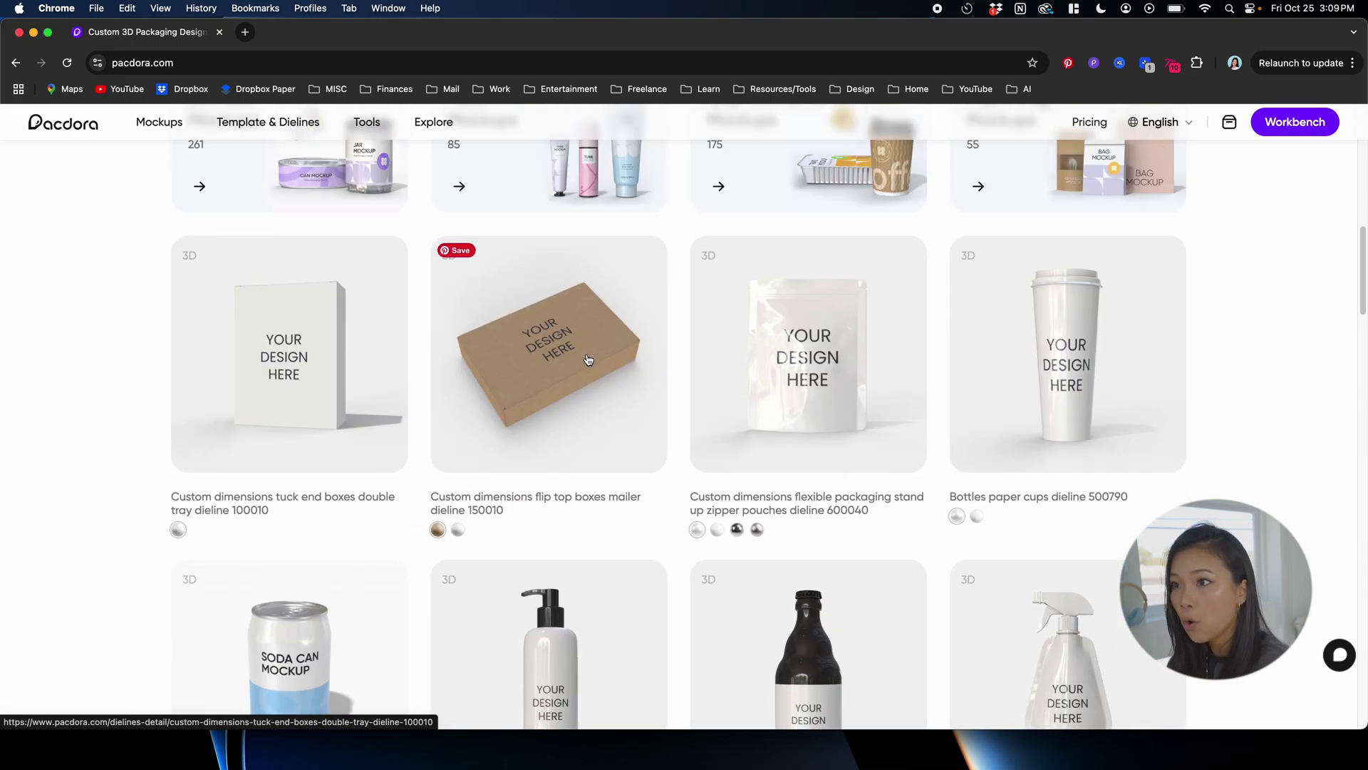
Step: Scroll through the Kalon project's Poseidon, Athena and Zeus can images
scroll(354, 282, up, 20)
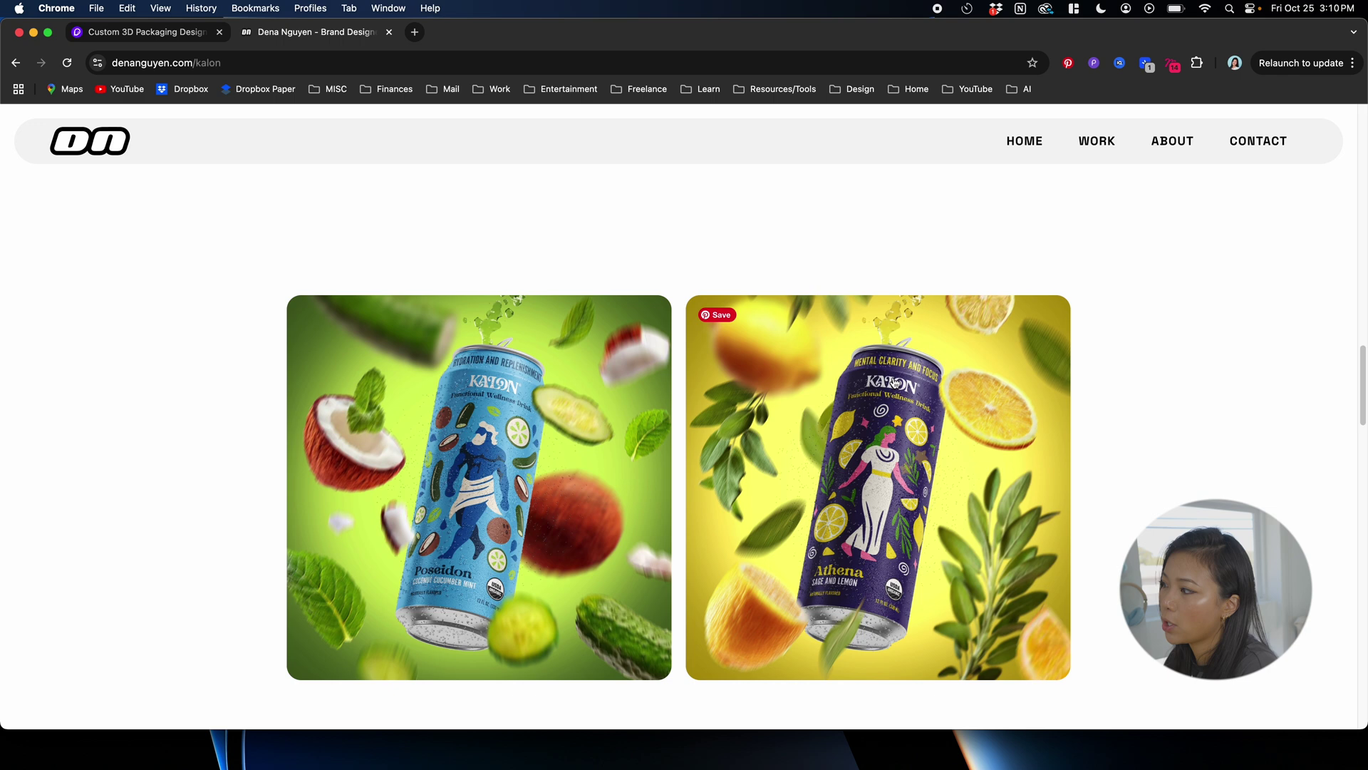
scroll(894, 383, up, 5)
scroll(784, 399, down, 10)
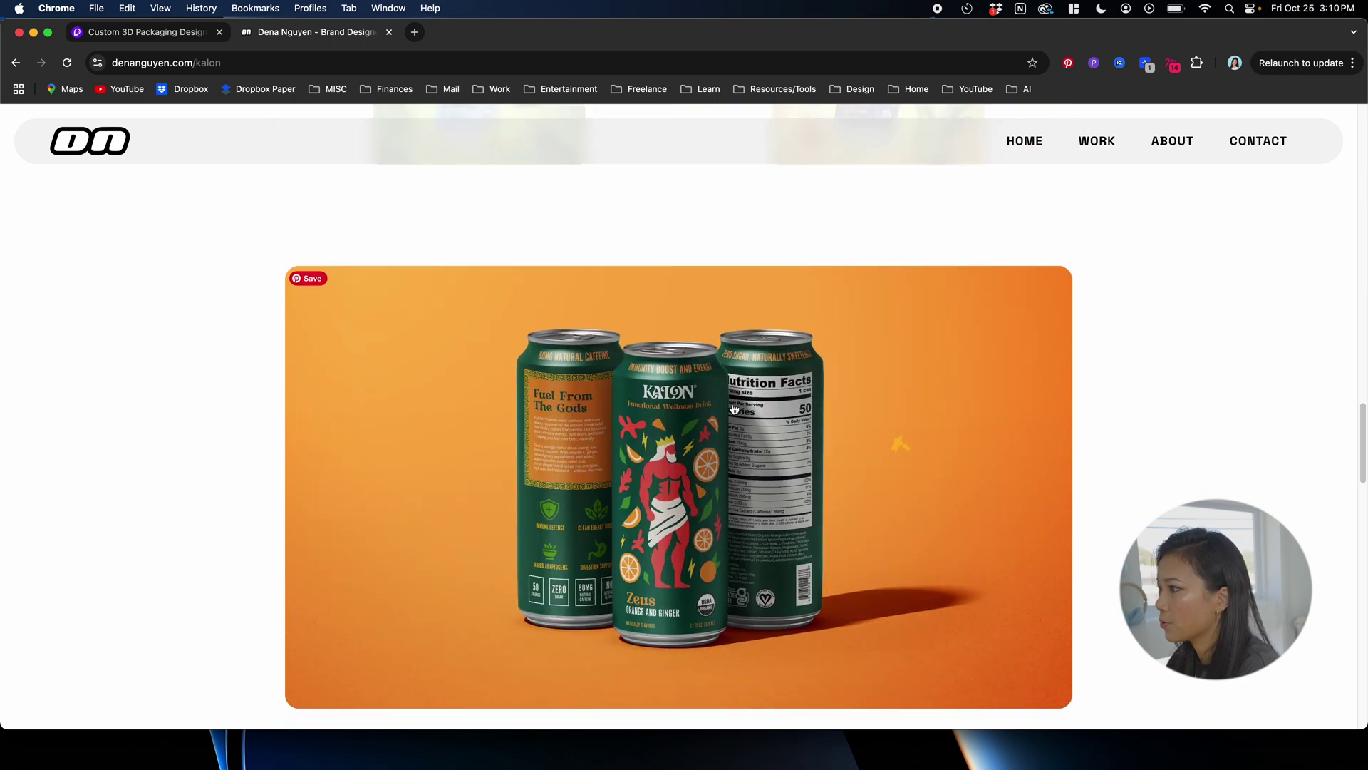
scroll(1069, 492, down, 15)
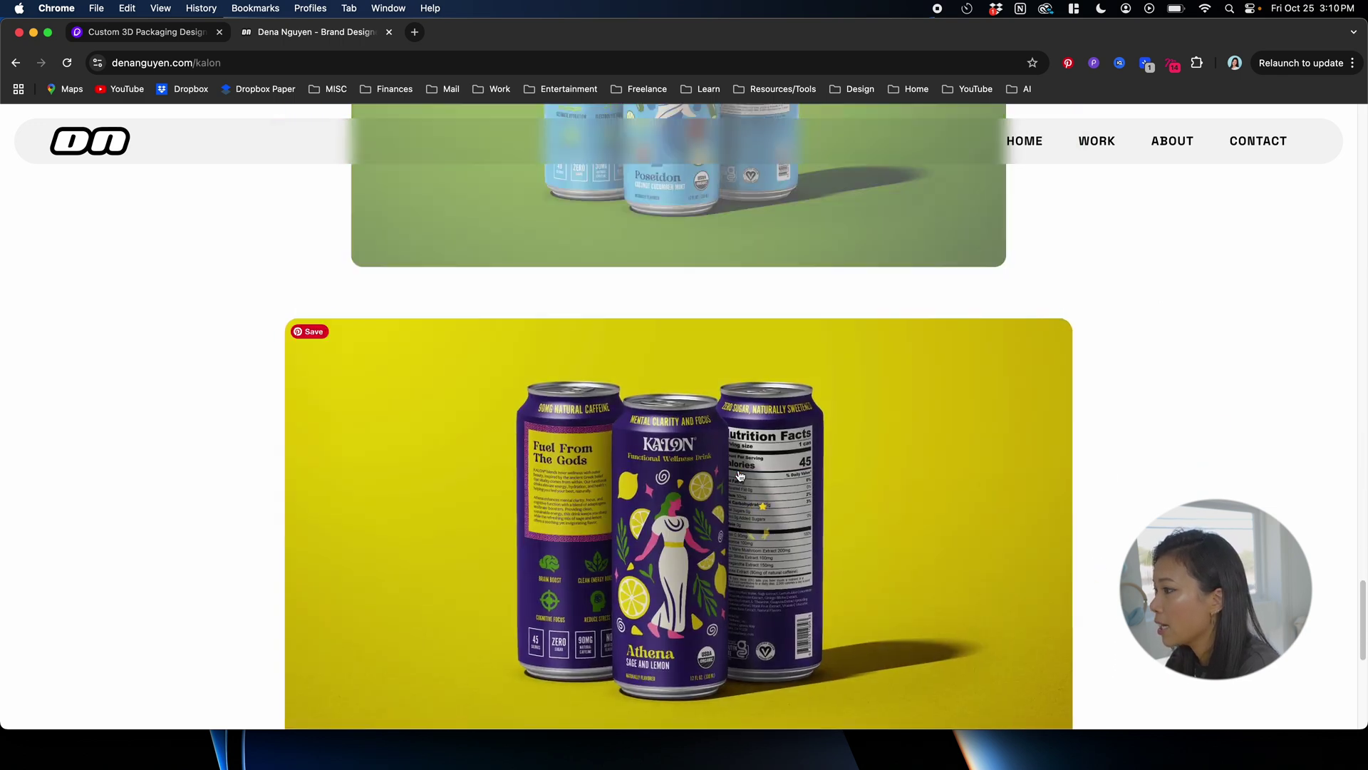
scroll(739, 476, up, 5)
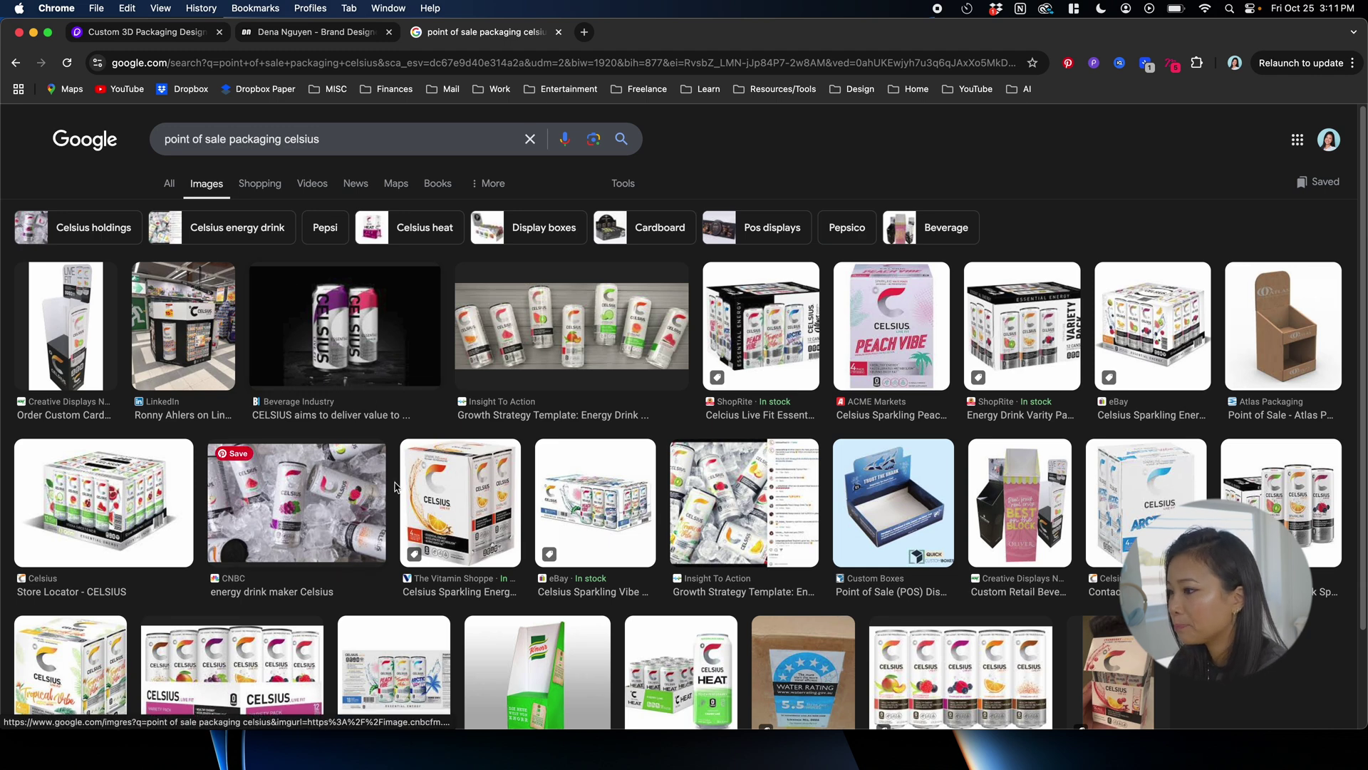
Step: Preview the first point-of-sale display stand images in the results
scroll(92, 497, down, 1)
click(70, 311)
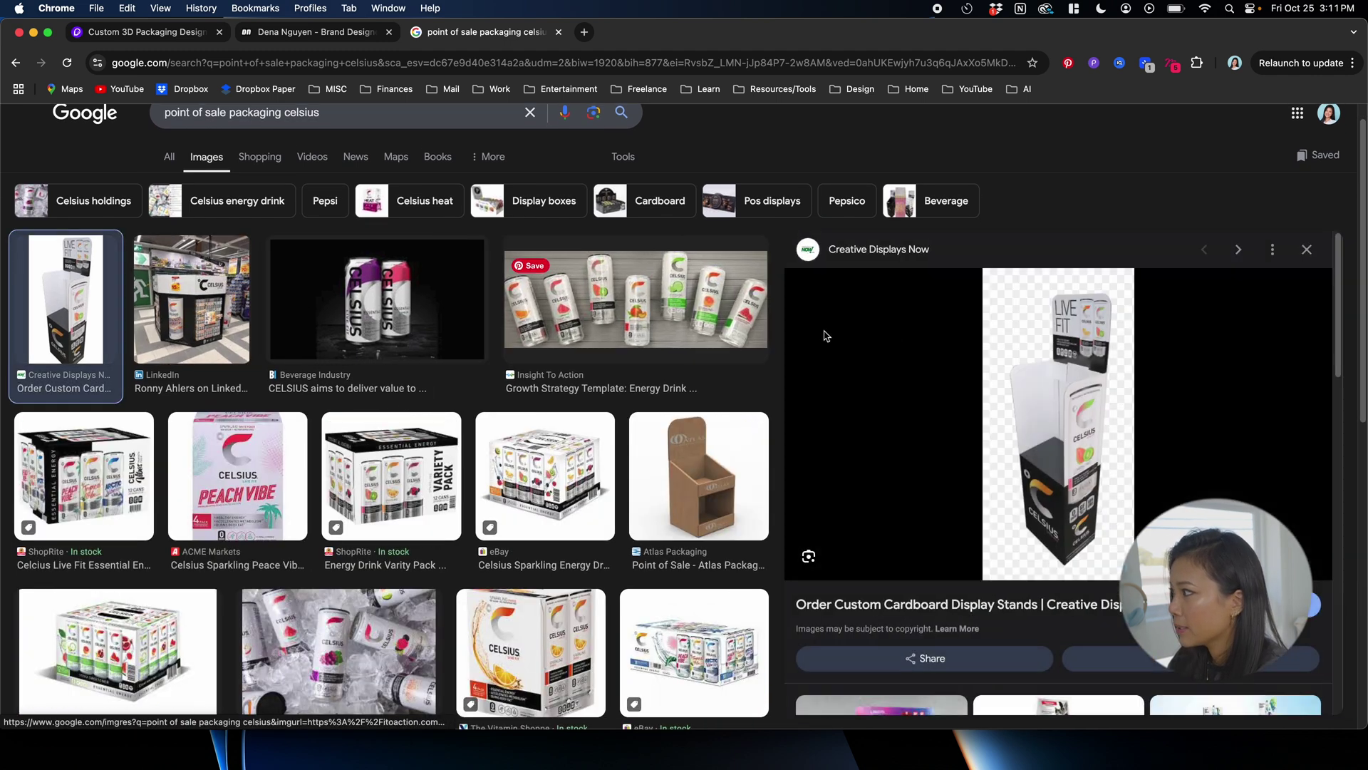
key(Right)
key(Escape)
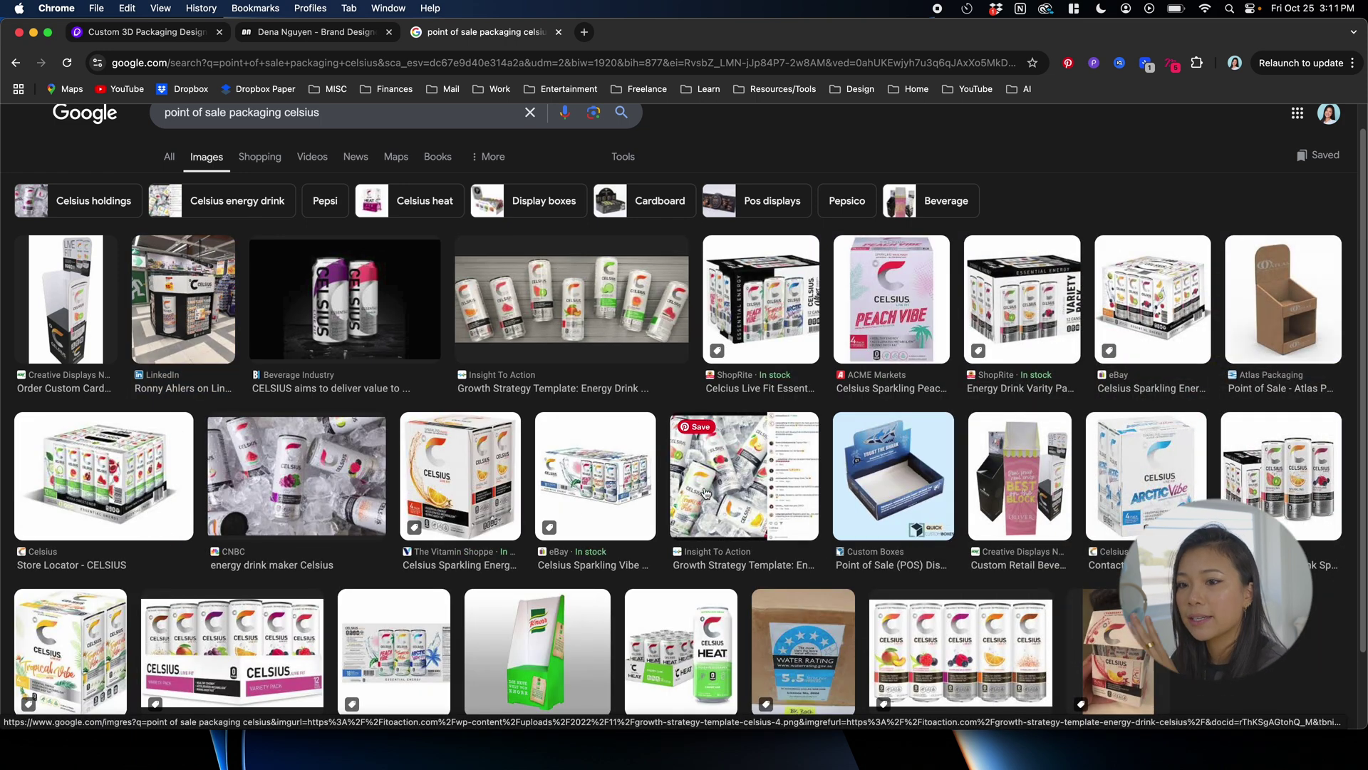
Step: Close the portfolio tab and preview Amazon's Celsius 9-flavor variety pack
scroll(706, 493, down, 1)
scroll(705, 494, down, 3)
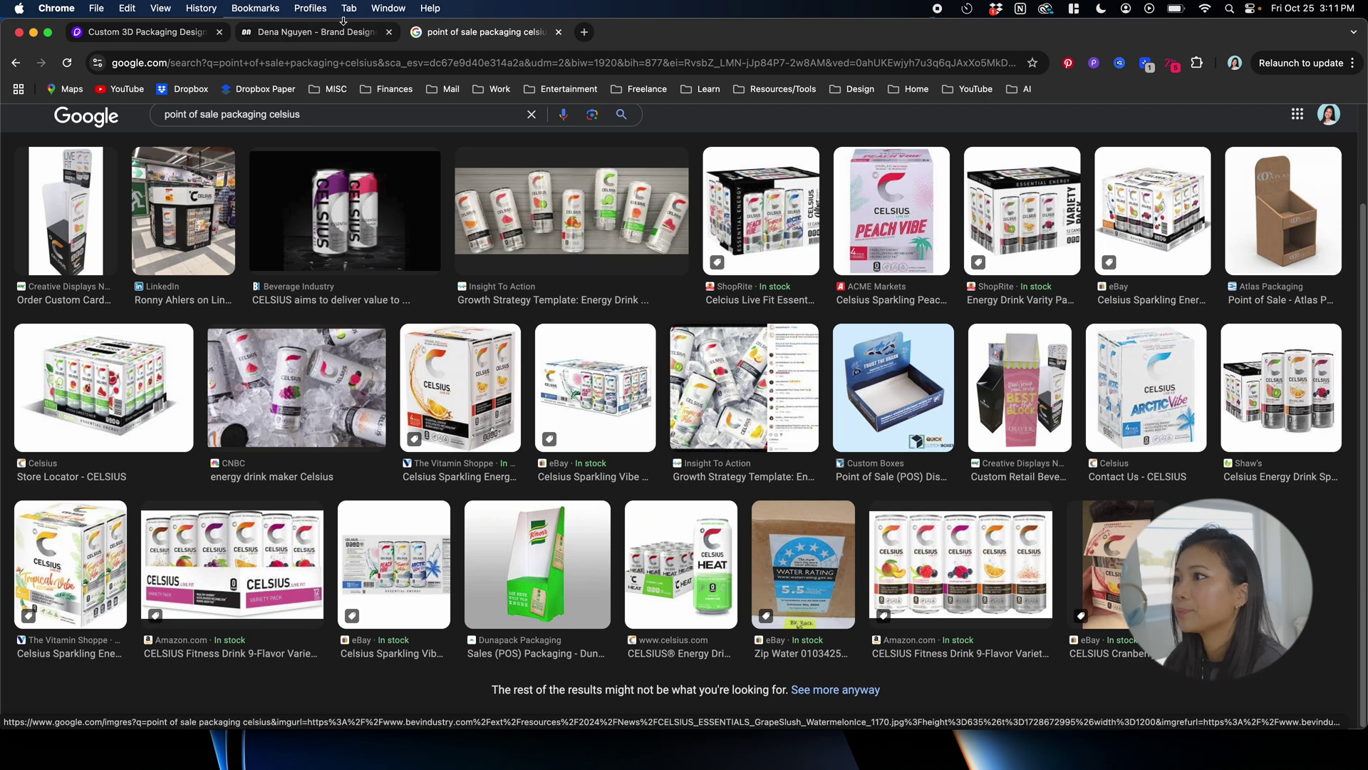
key(super+w)
scroll(419, 454, down, 1)
scroll(418, 453, down, 1)
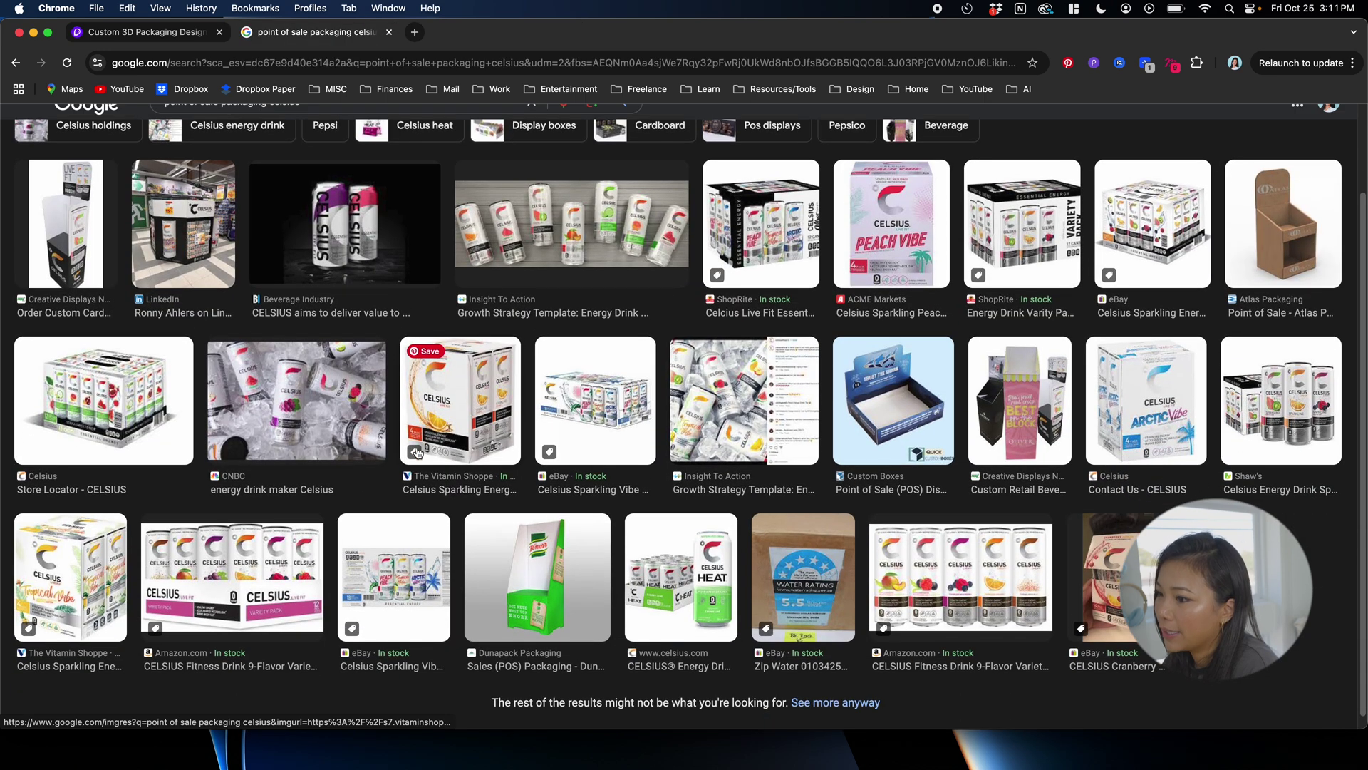
click(258, 579)
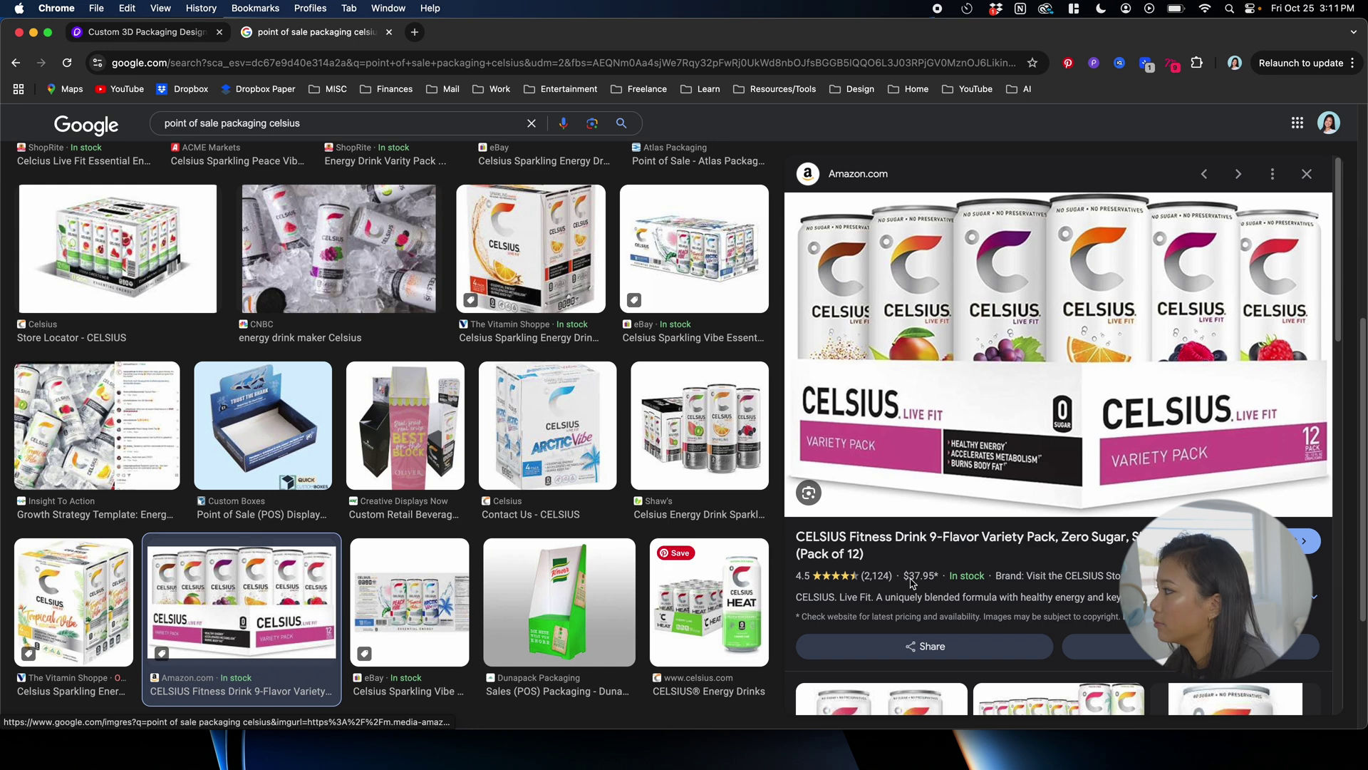
Step: Return to Pacdora and filter the box mockups to Display Boxes
key(super+w)
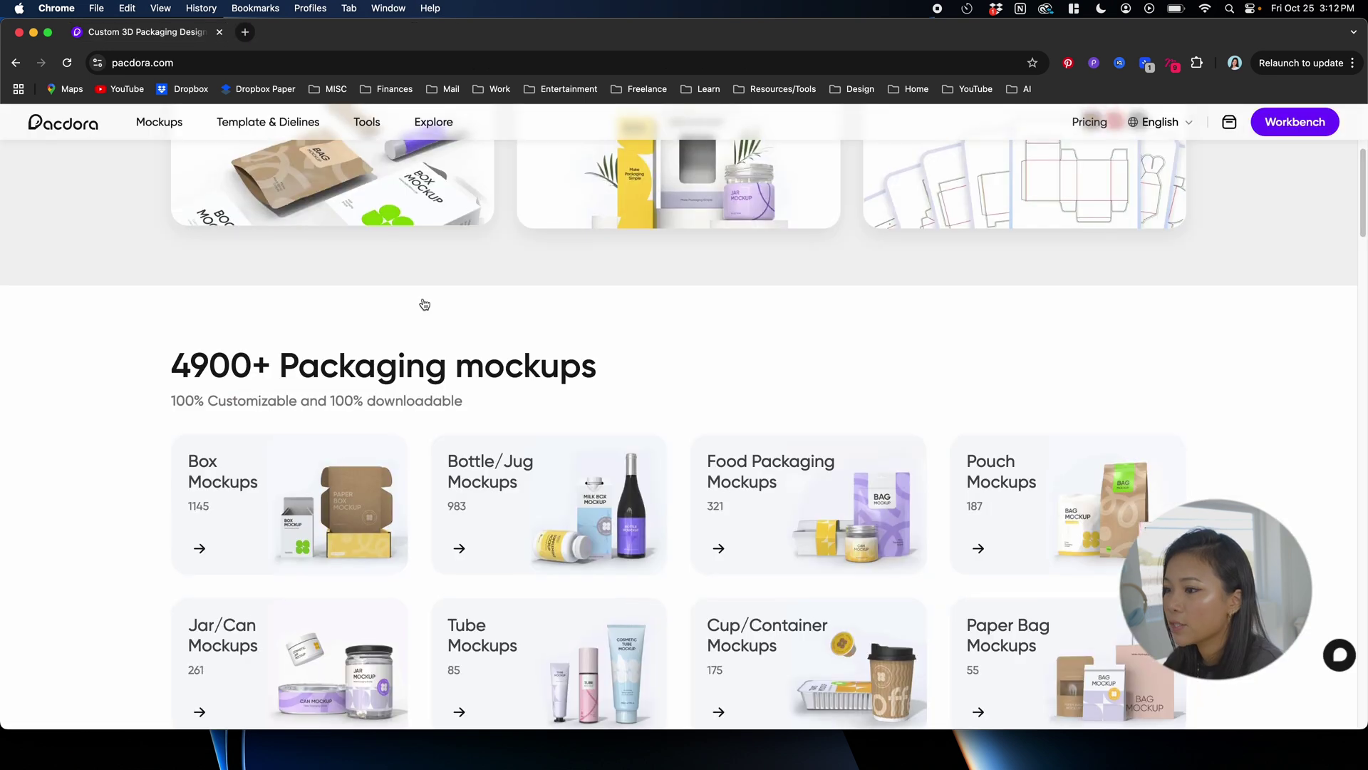
scroll(422, 342, up, 4)
scroll(301, 434, down, 3)
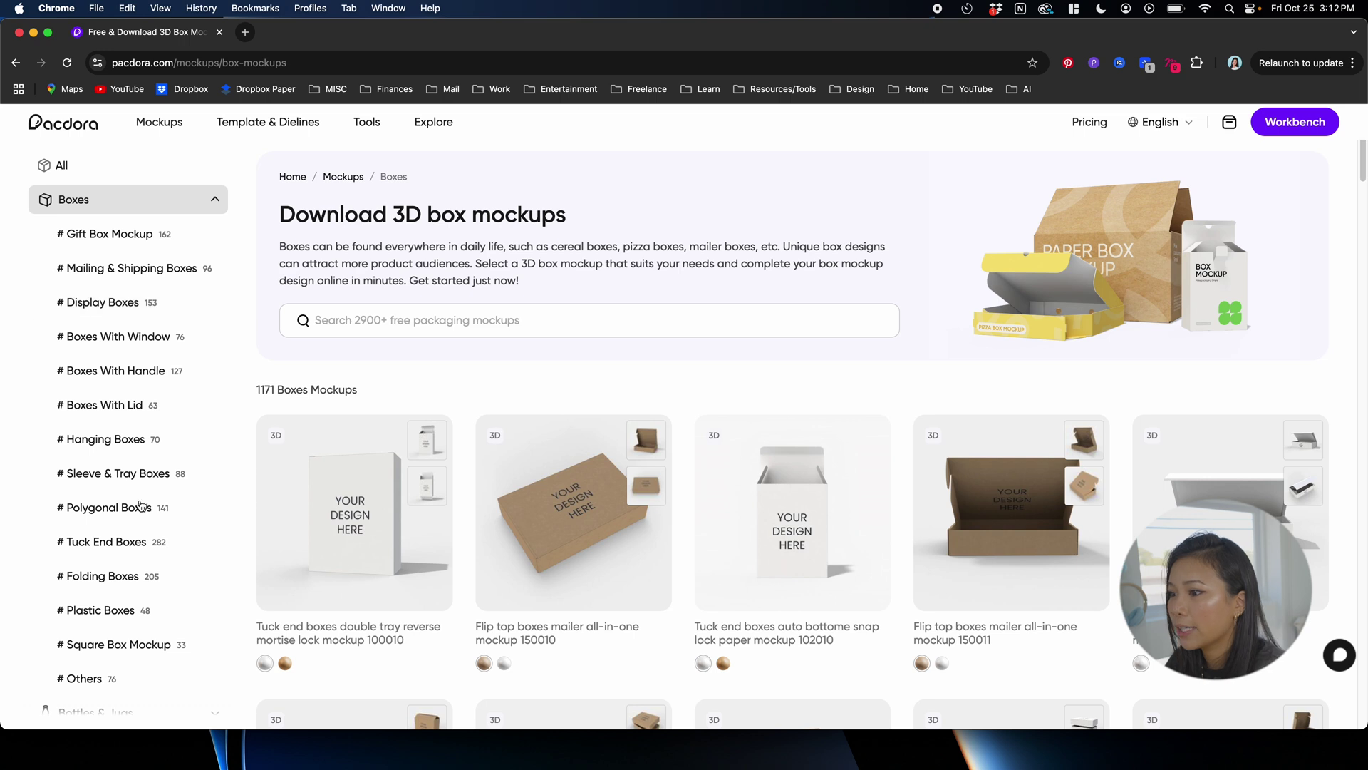
scroll(140, 505, down, 3)
scroll(124, 352, up, 3)
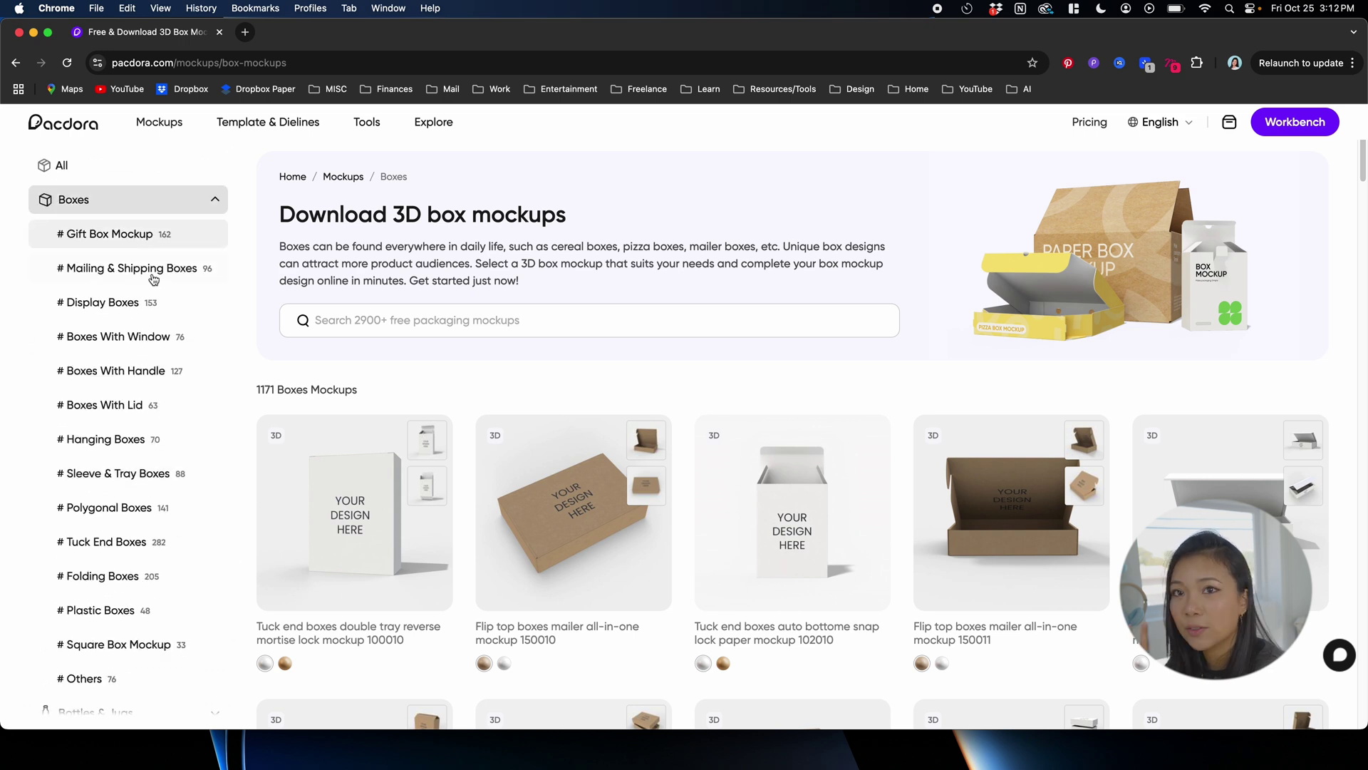
click(174, 312)
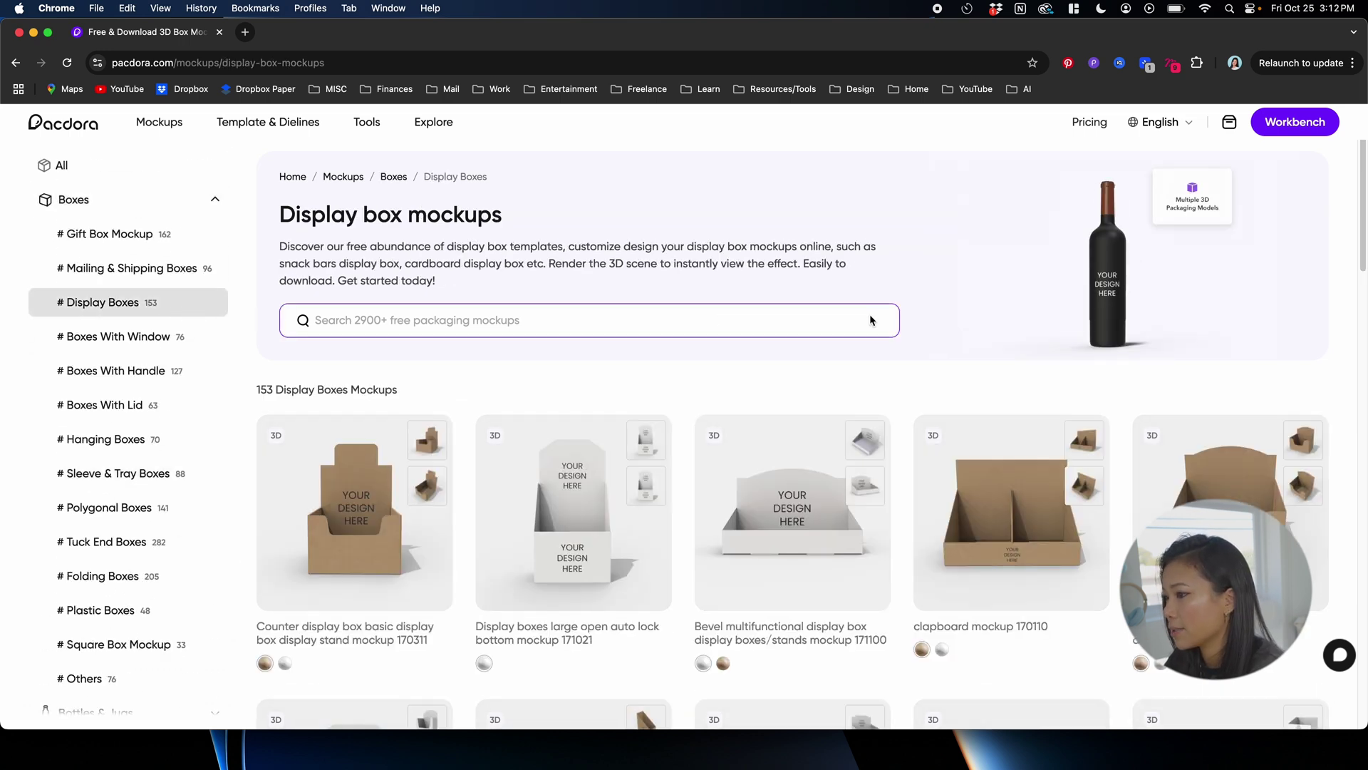
Step: Open the 'Lock insert display boxes display /stands mockup 171110' mockup
scroll(869, 313, down, 1)
scroll(712, 461, up, 1)
scroll(712, 461, down, 10)
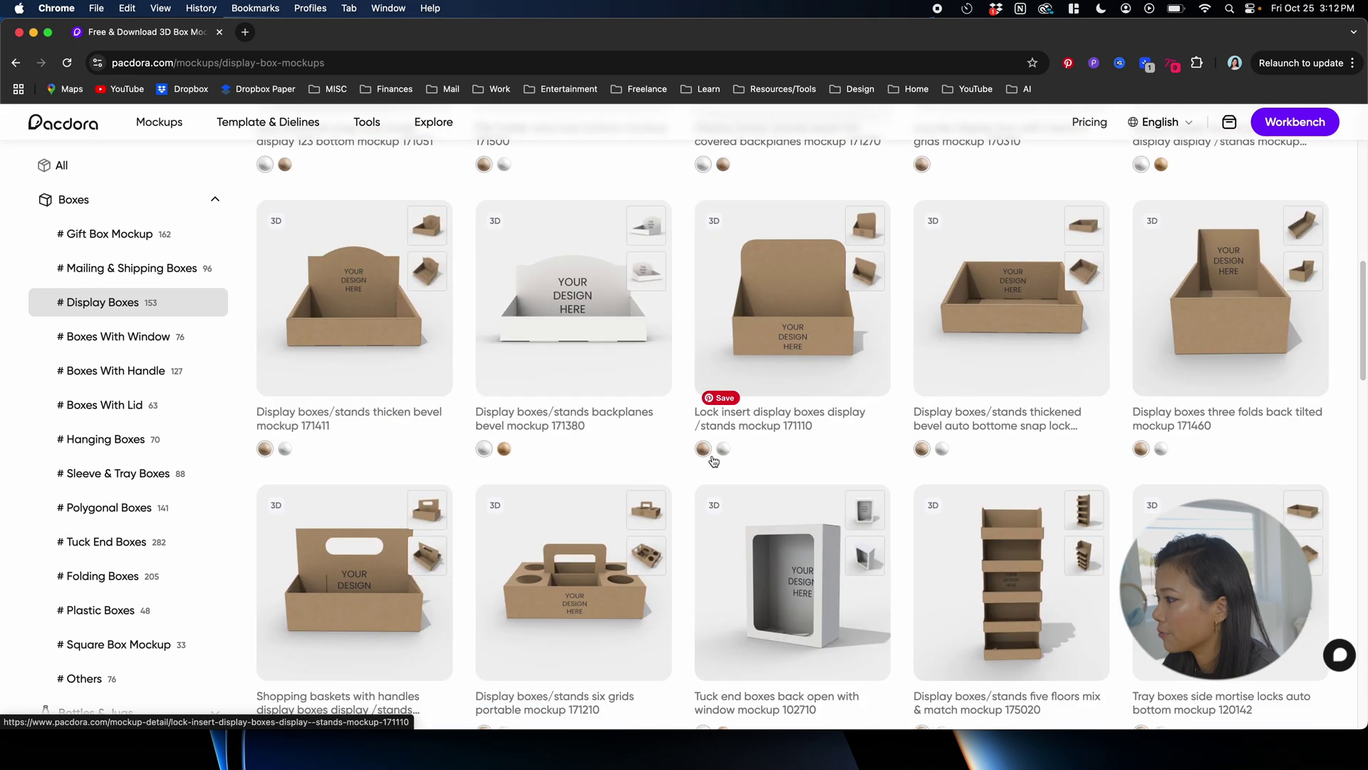
scroll(820, 474, down, 8)
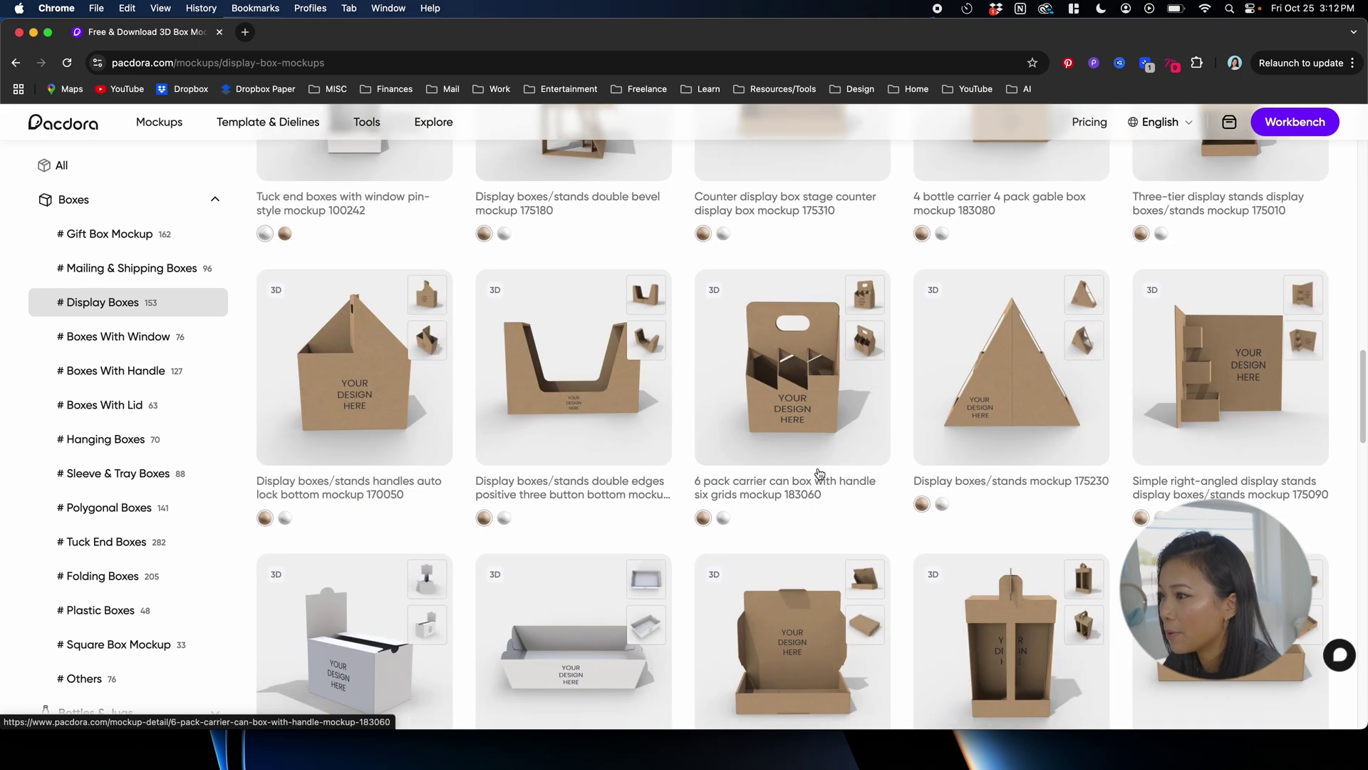
scroll(821, 468, down, 4)
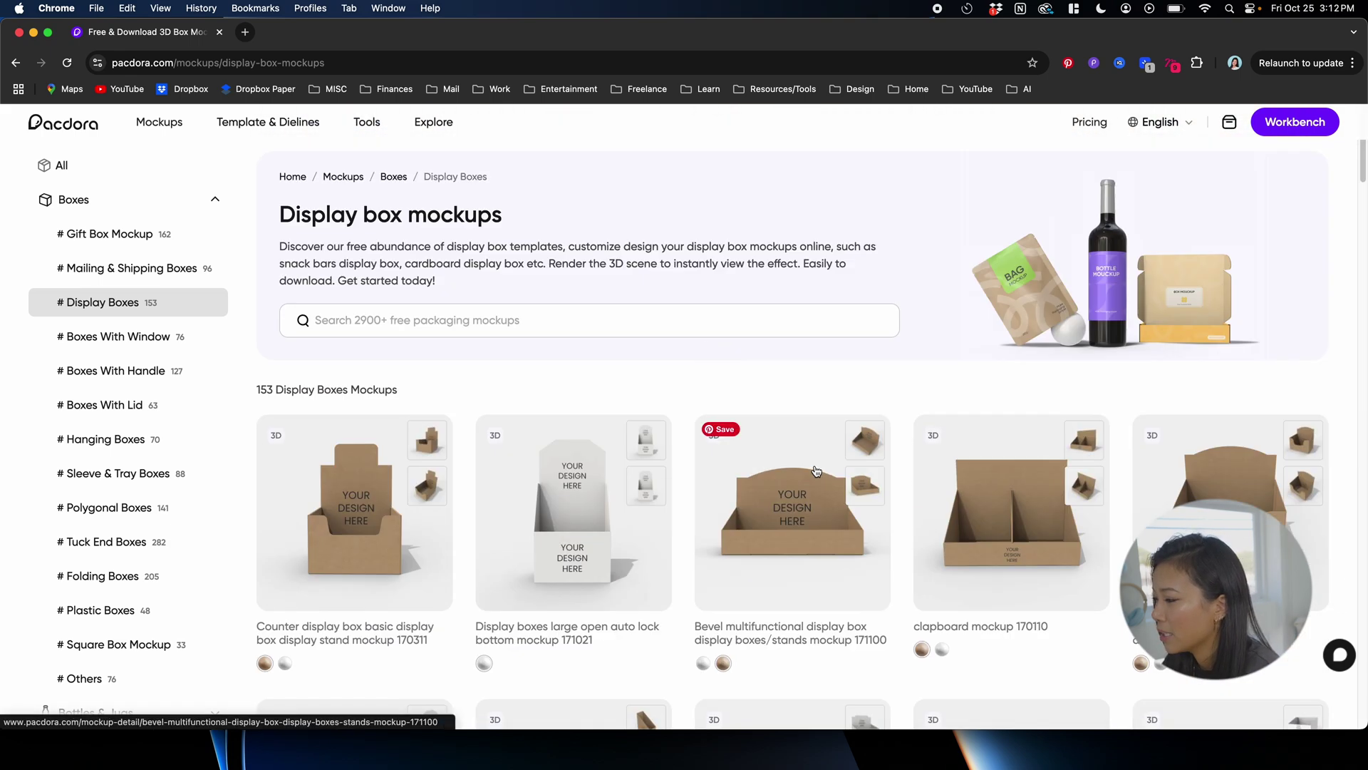
scroll(771, 461, down, 5)
scroll(771, 461, down, 4)
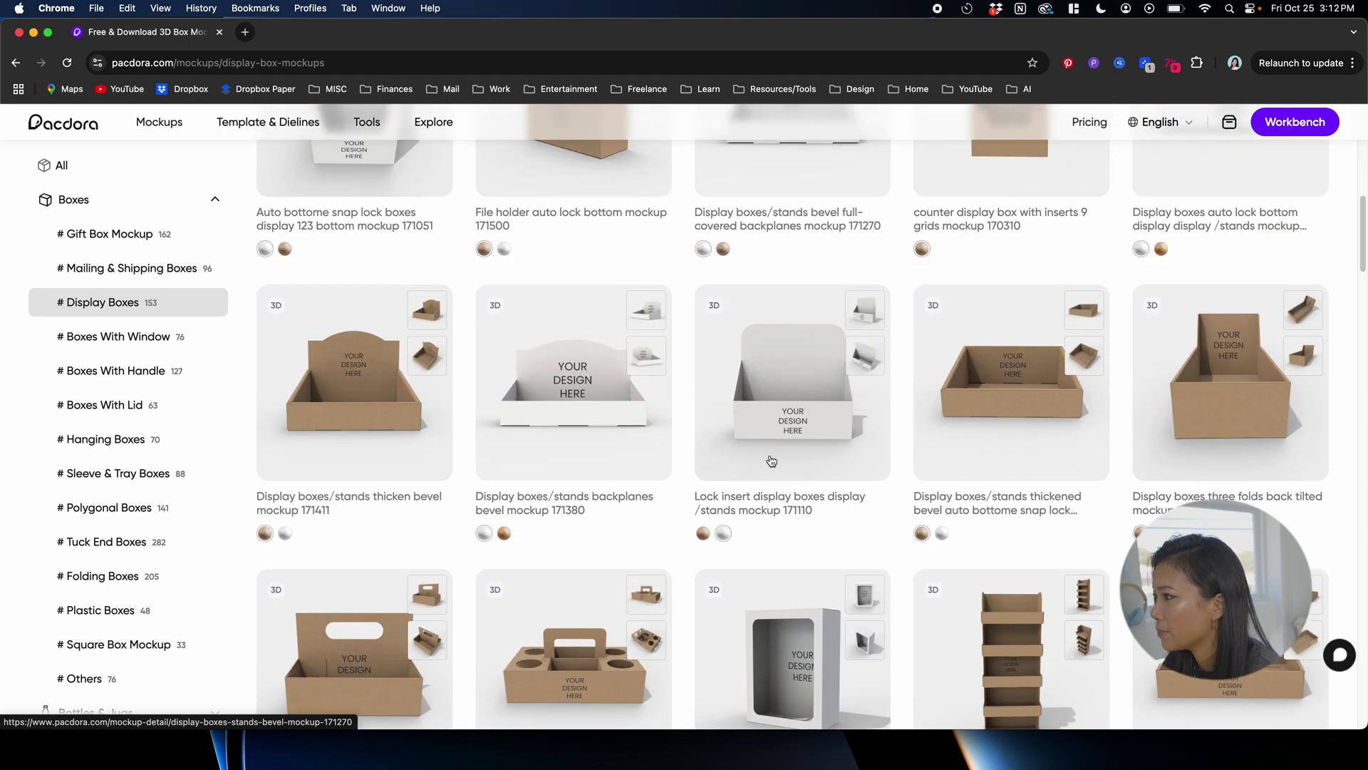
scroll(771, 461, up, 10)
scroll(771, 461, down, 10)
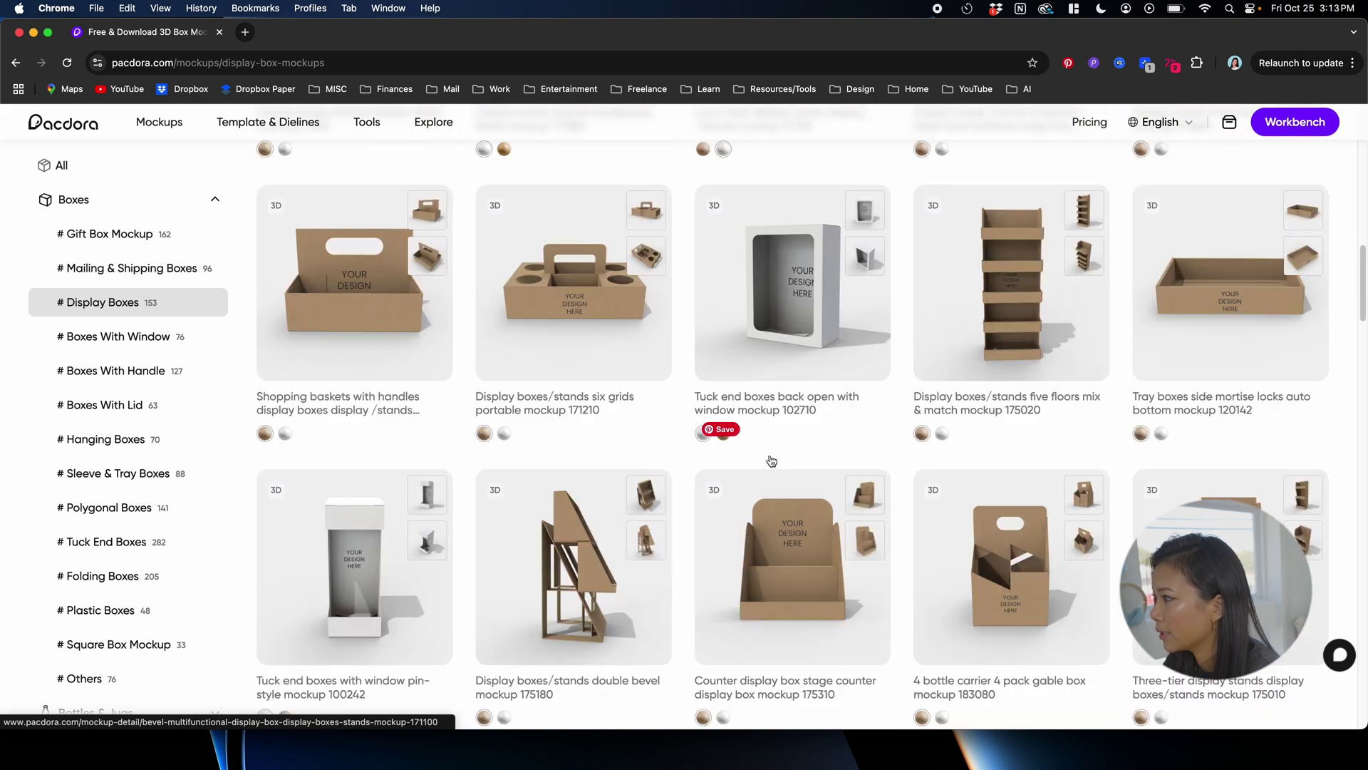
scroll(745, 462, down, 5)
click(781, 428)
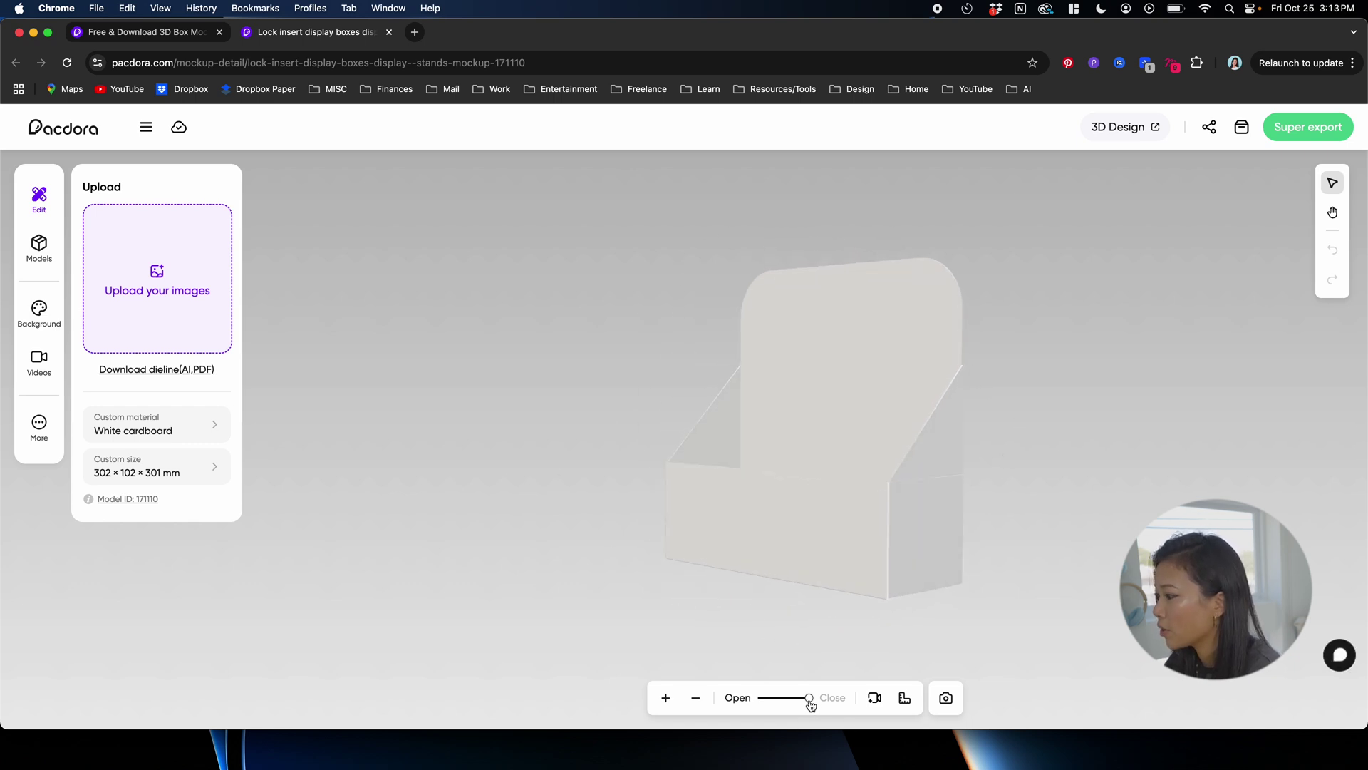
Step: Preview the stand unfolding to its dieline and orbit the white box from several angles
drag(811, 706, 767, 702)
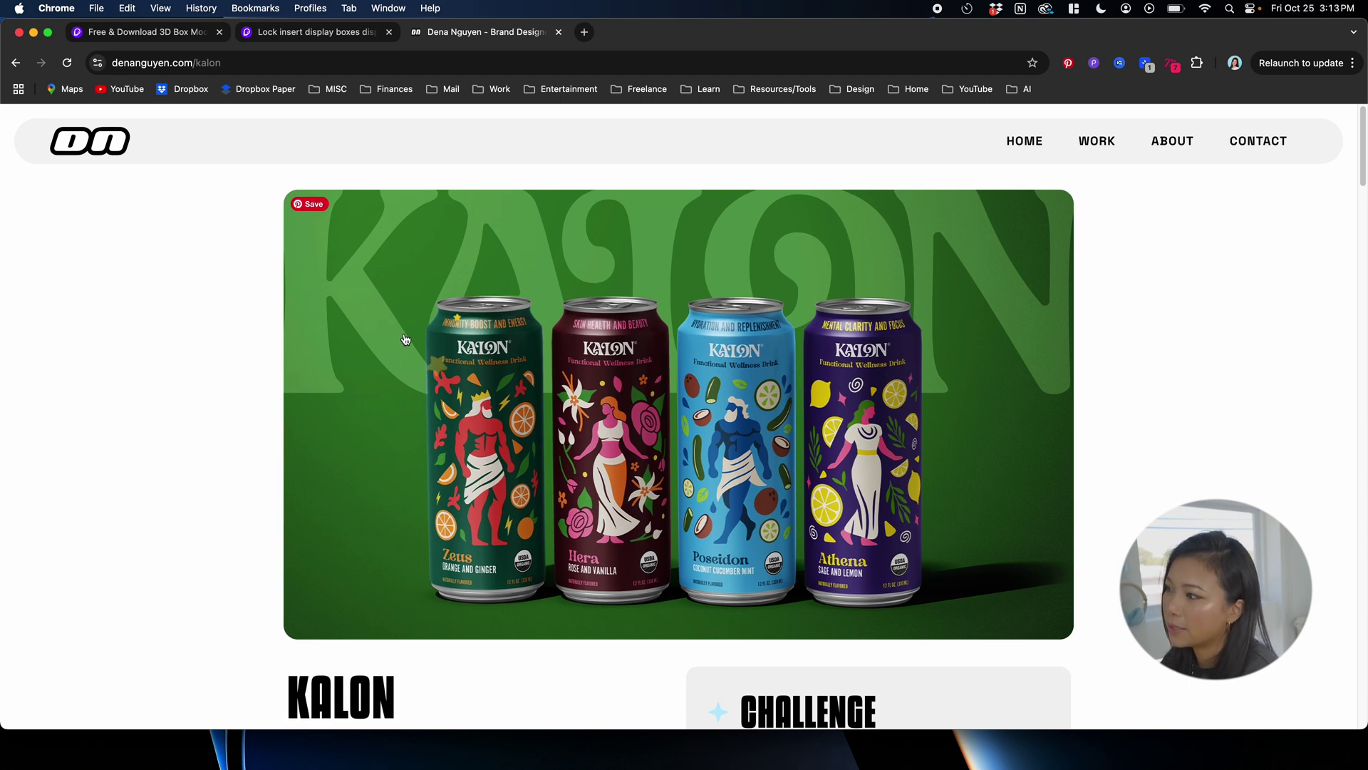
click(333, 34)
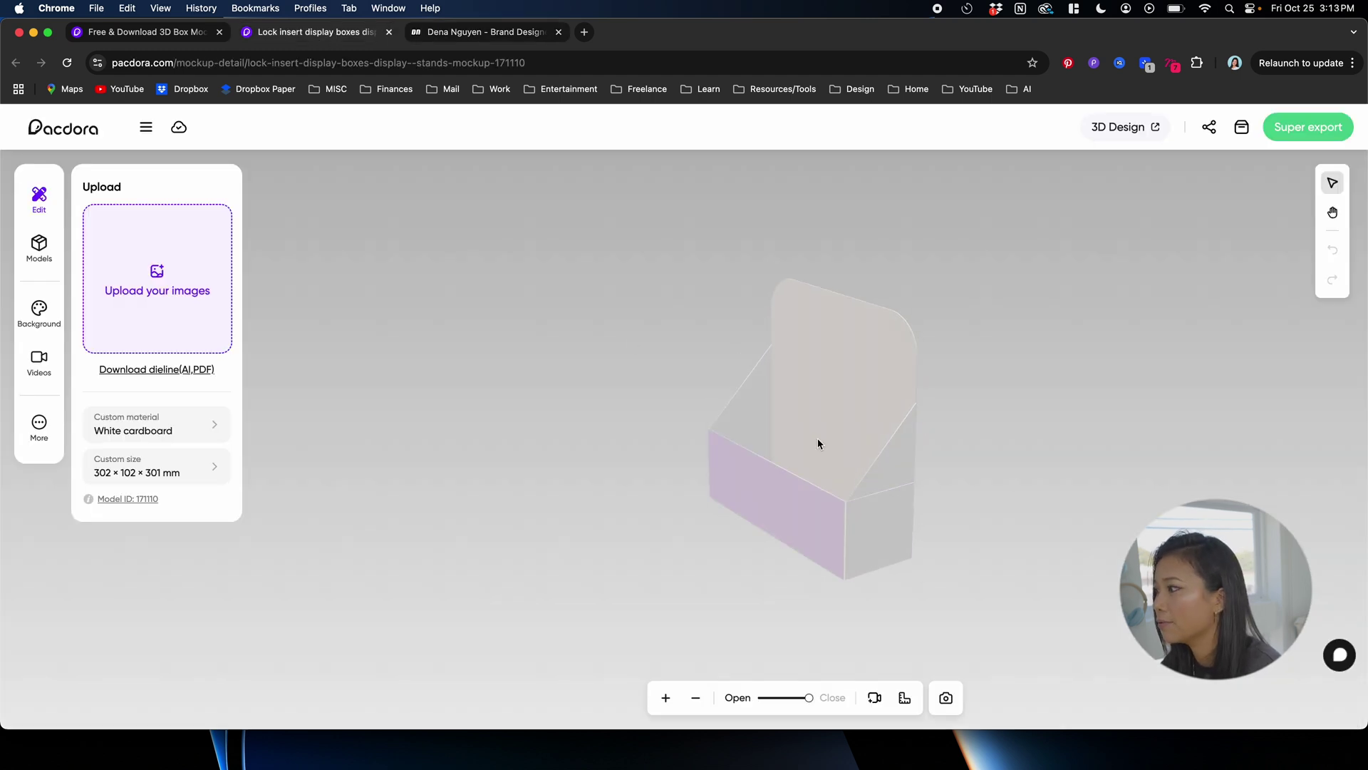
drag(814, 511, 944, 495)
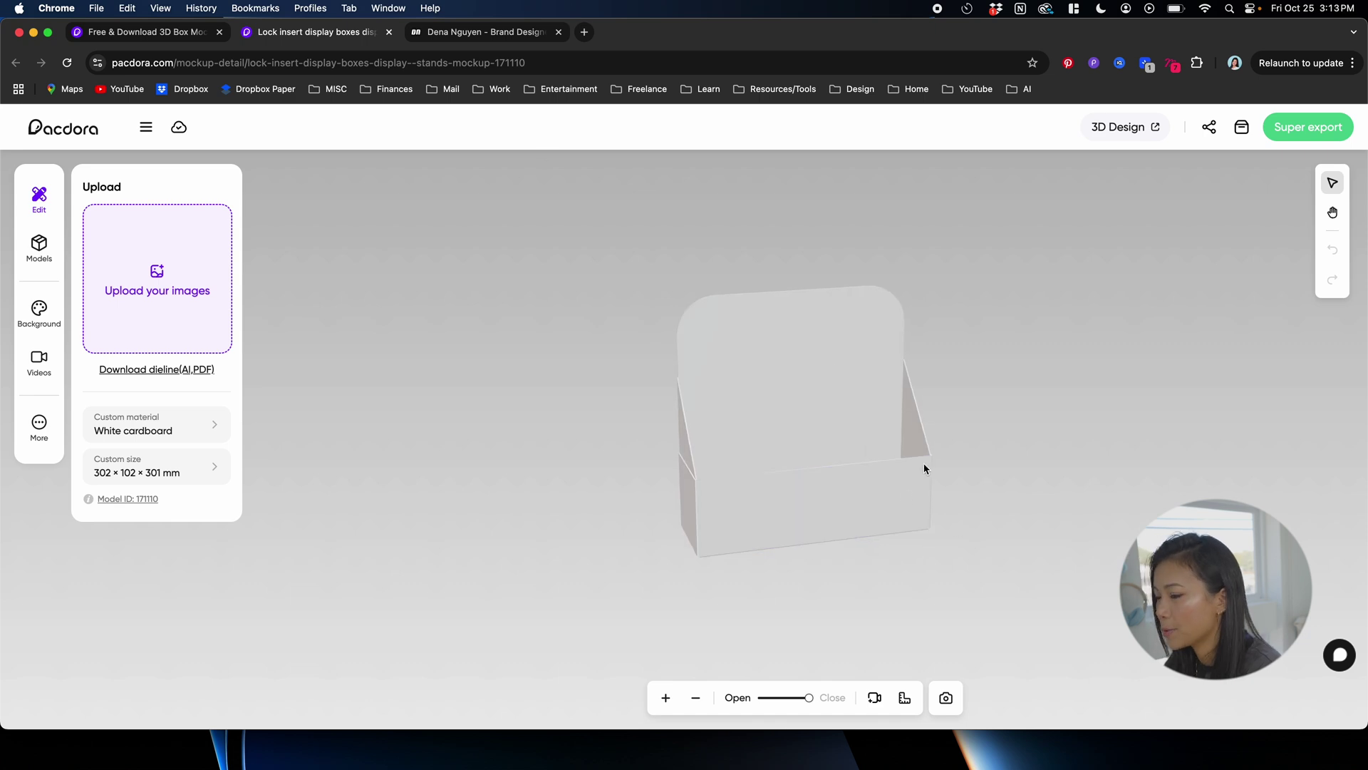
drag(859, 546, 950, 554)
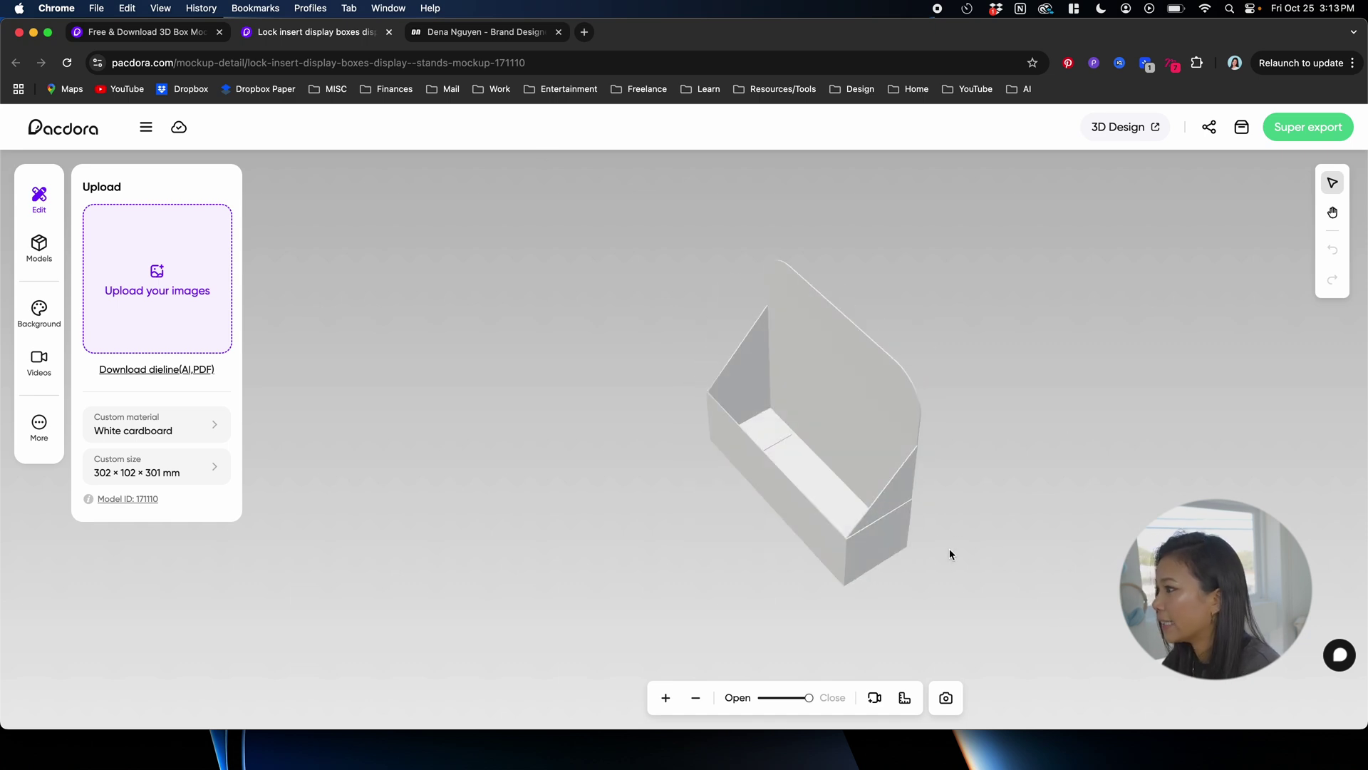
drag(857, 478, 818, 357)
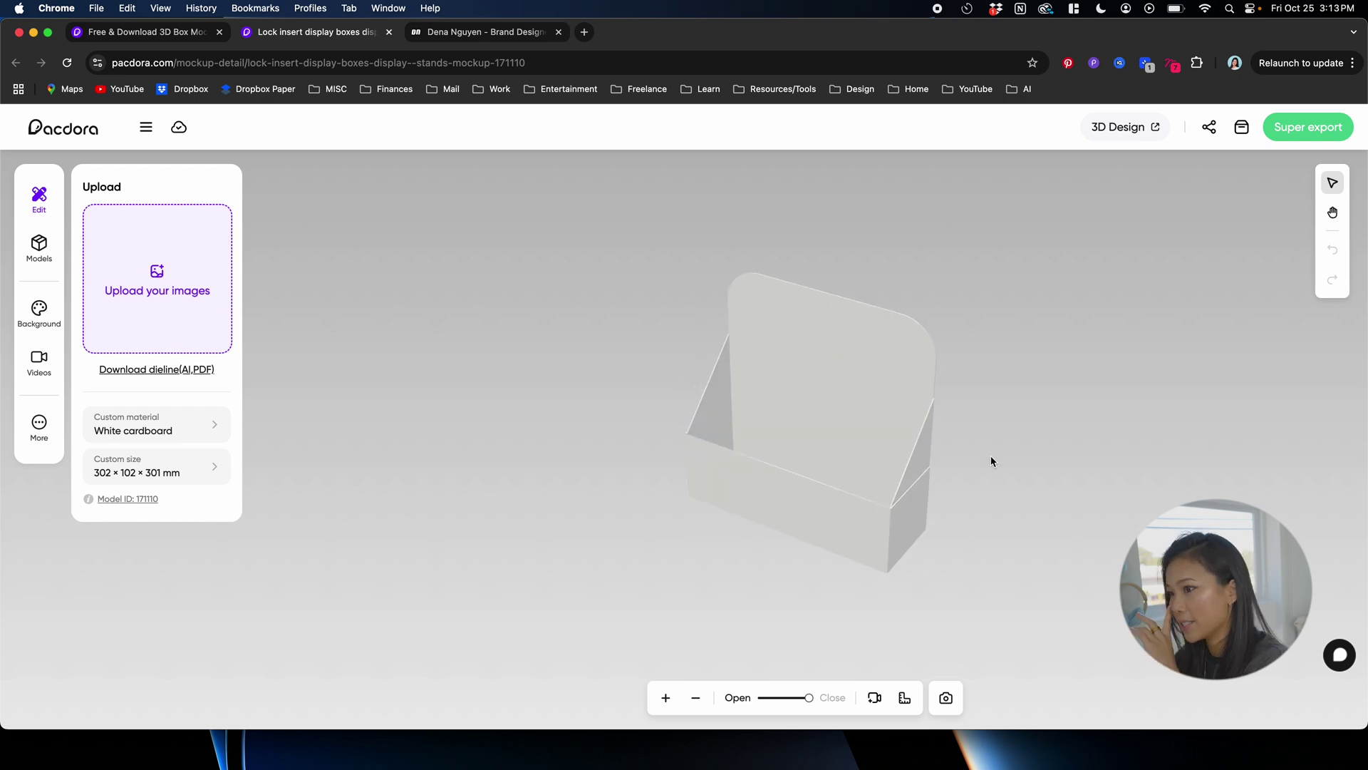
drag(991, 461, 975, 434)
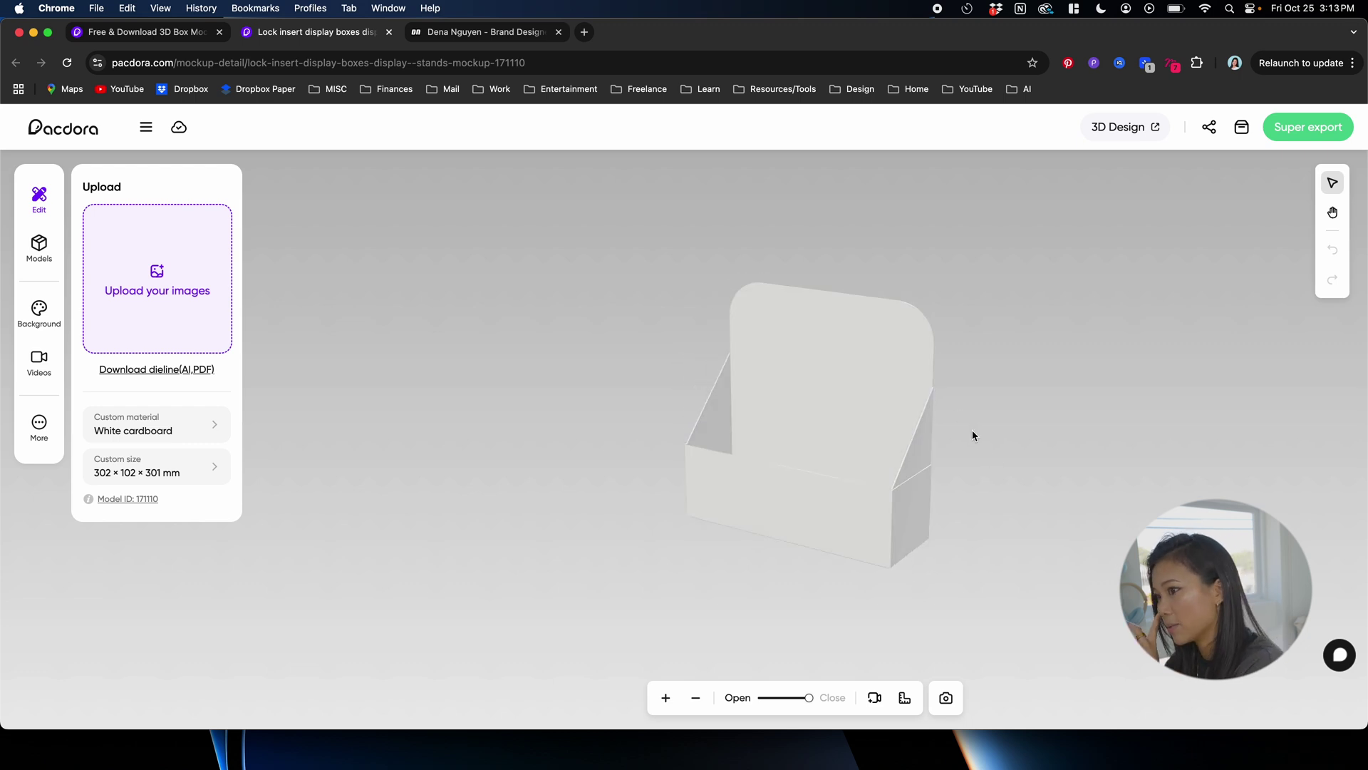
click(185, 467)
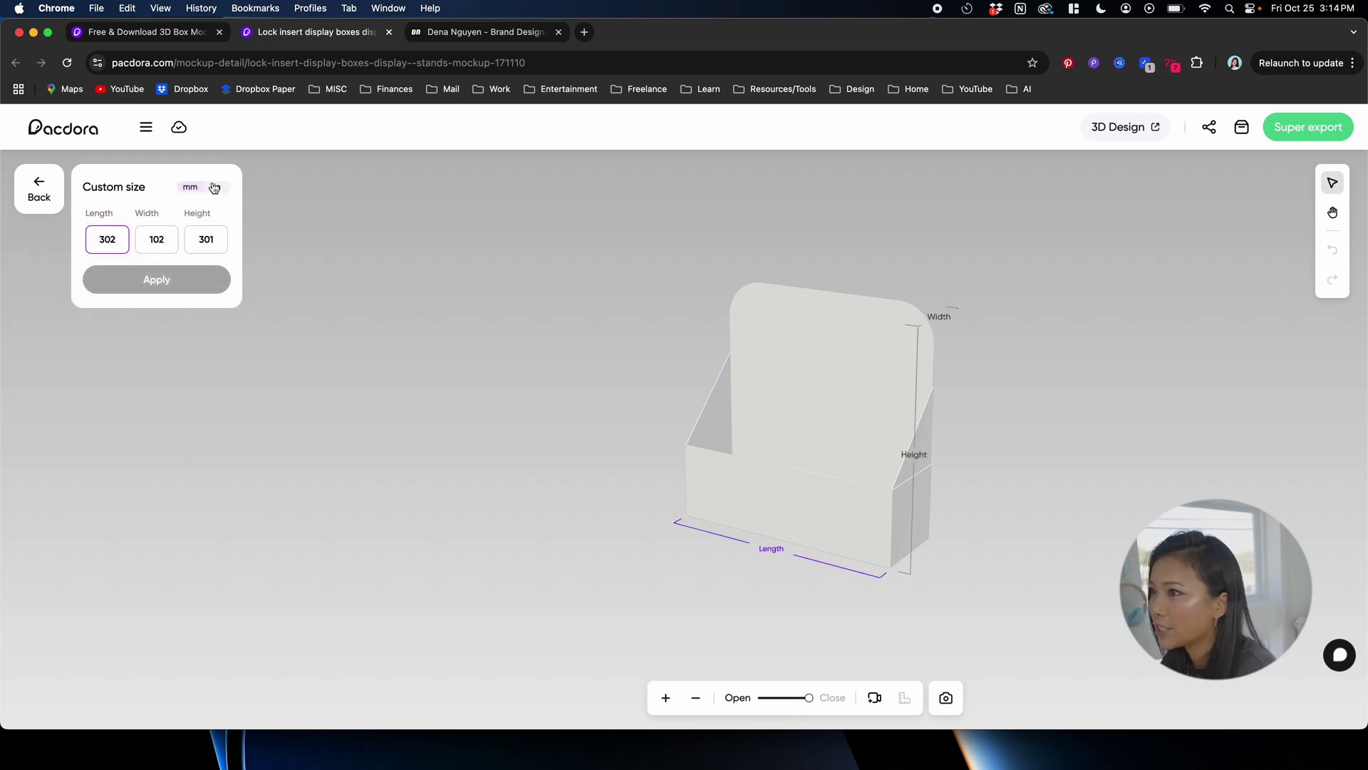
Step: Apply a trial size of 16 × 6 × 16 inches to the display box
drag(1050, 527, 1053, 565)
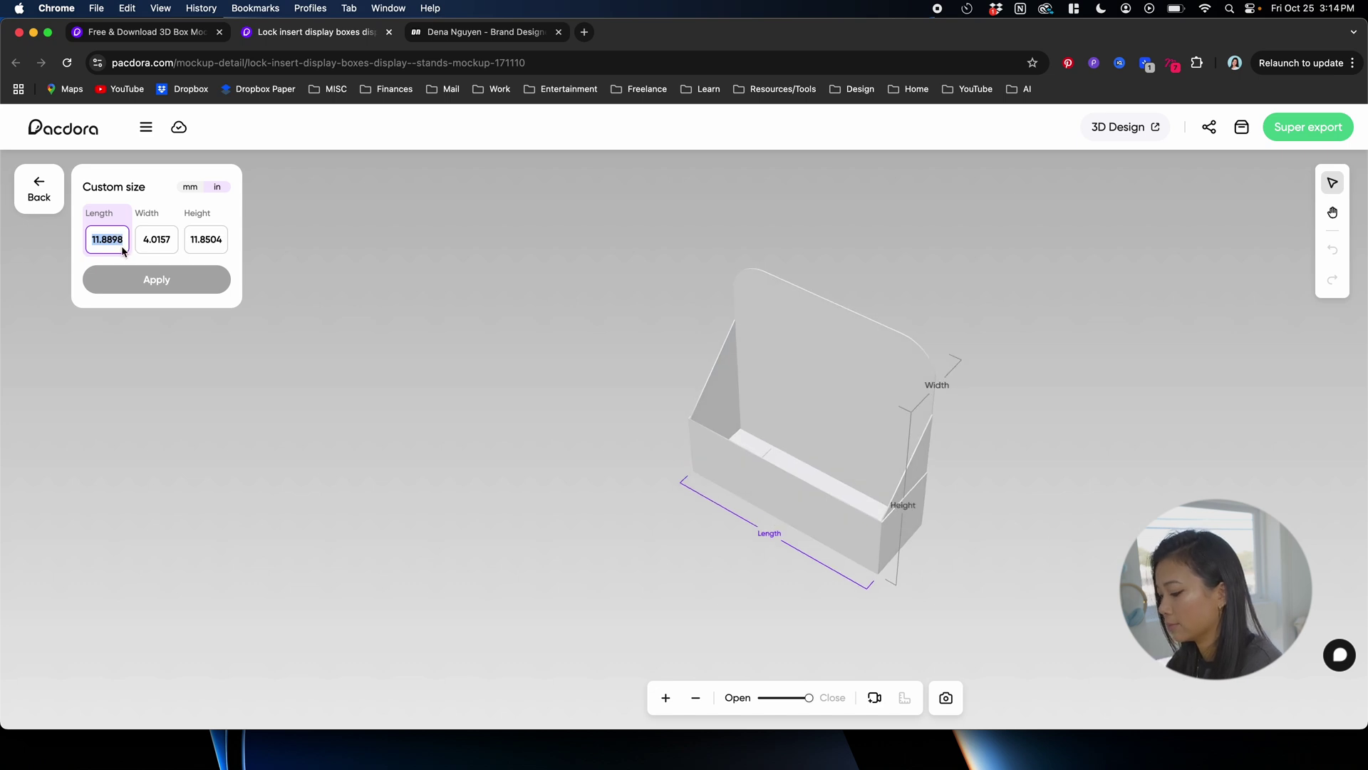
text(16)
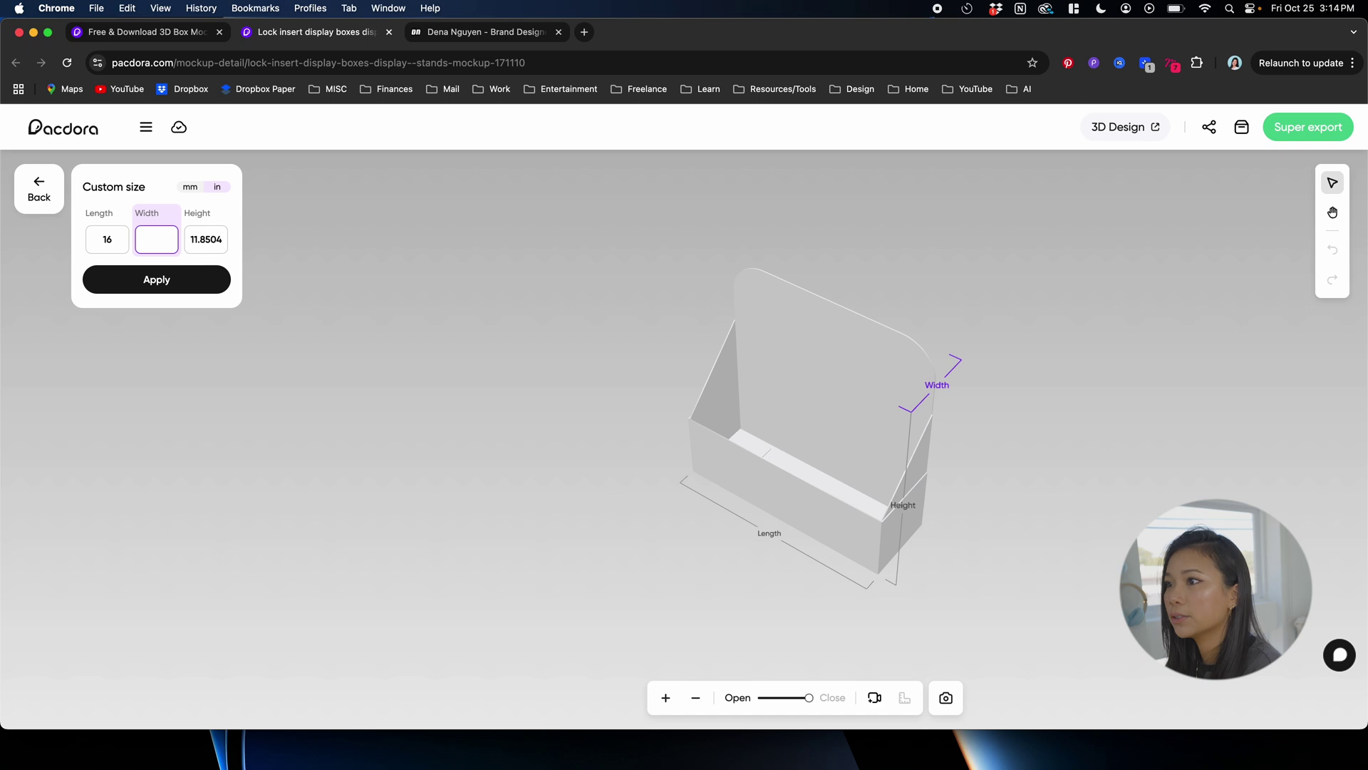
key(super+space)
key(Escape)
text(3)
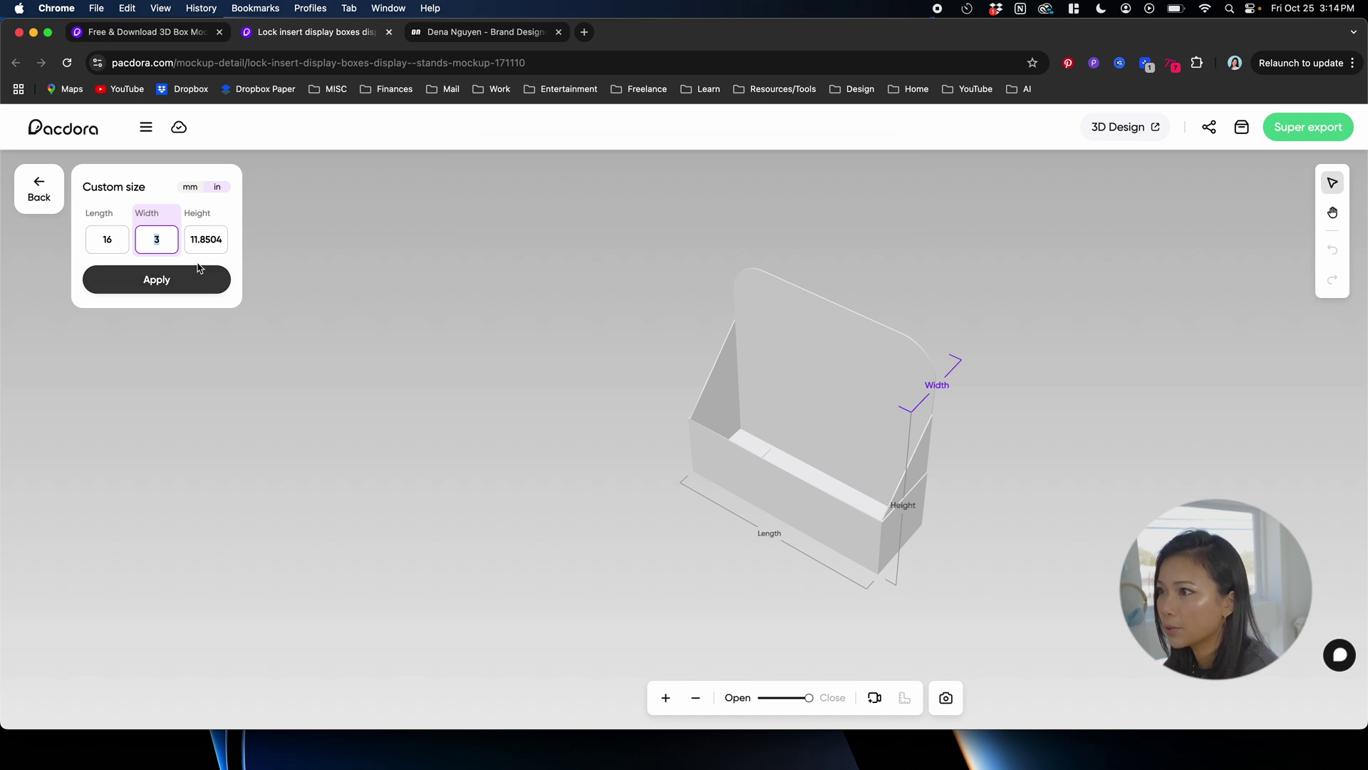
key(Tab)
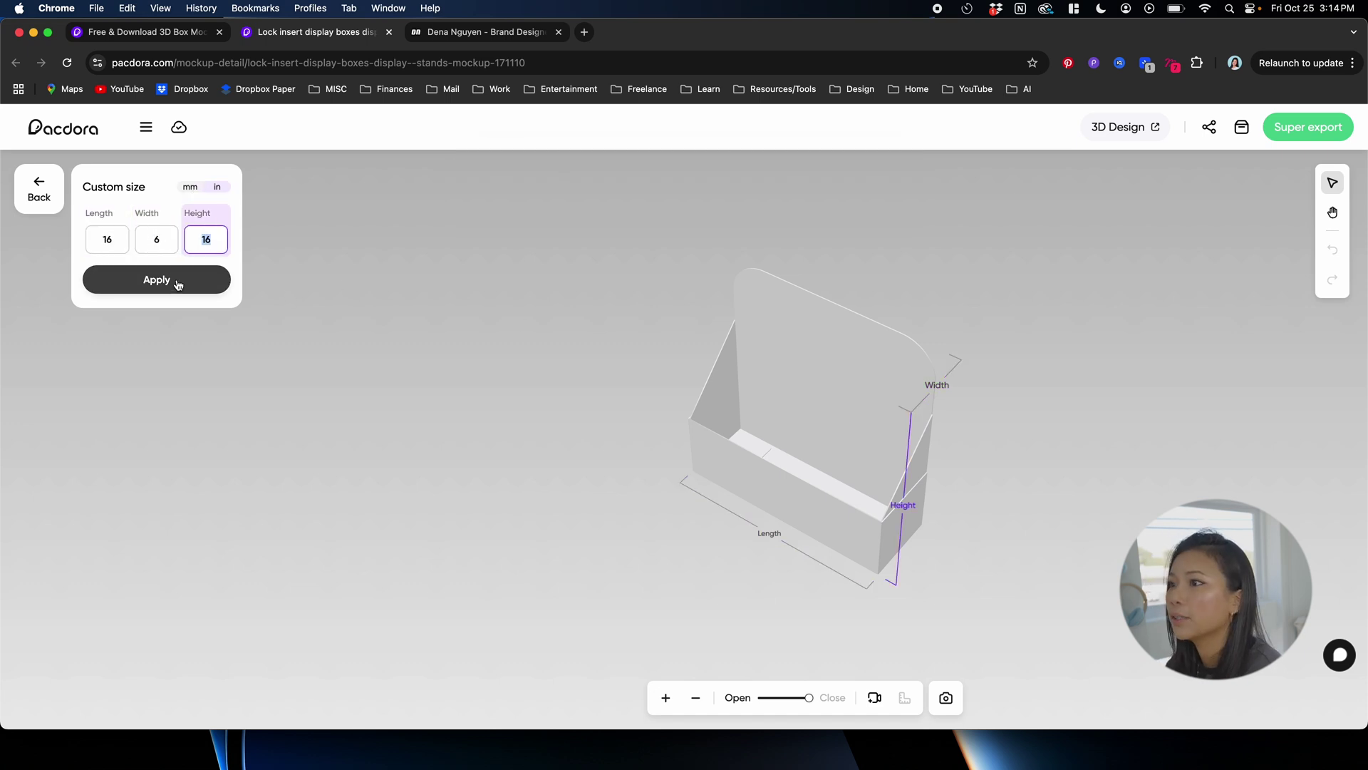
click(178, 280)
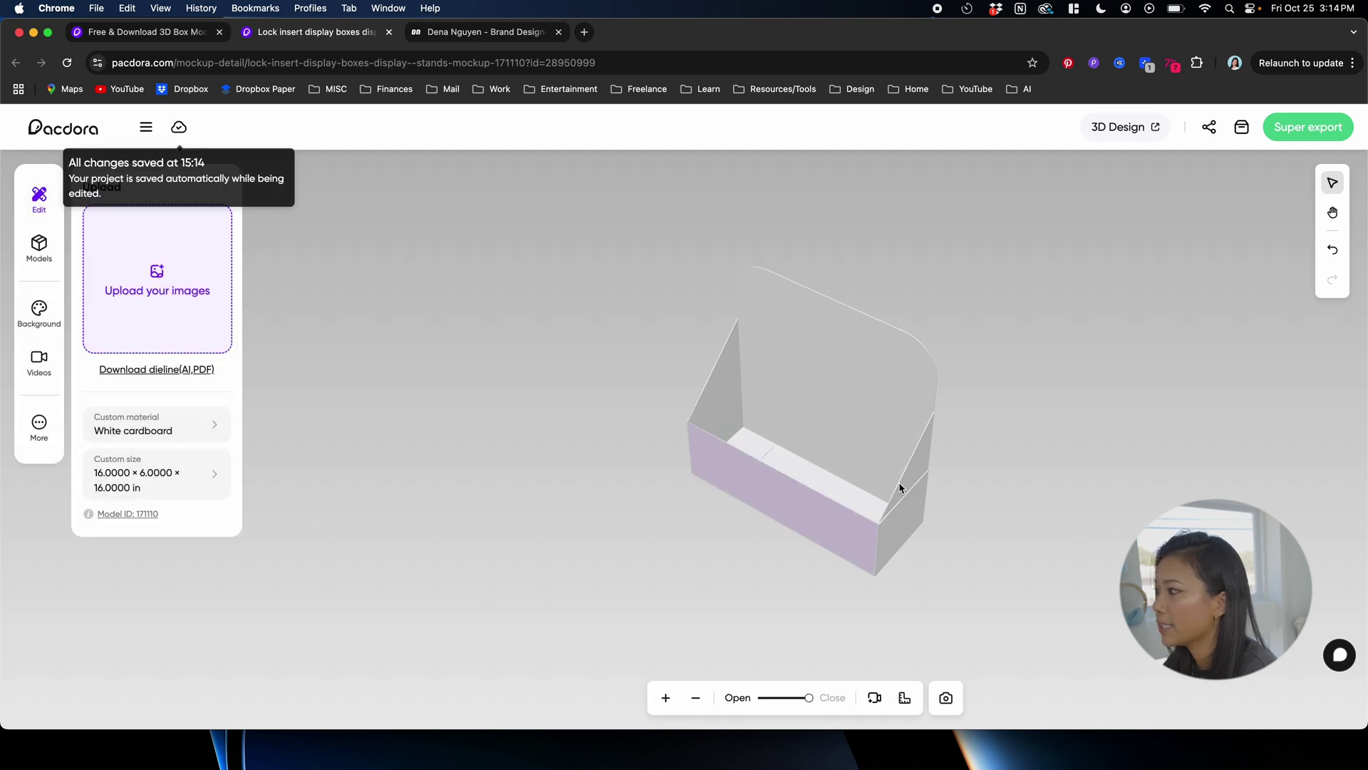
Step: Change the box to length 22, width 8 and height 14 inches
click(183, 496)
drag(975, 543, 949, 584)
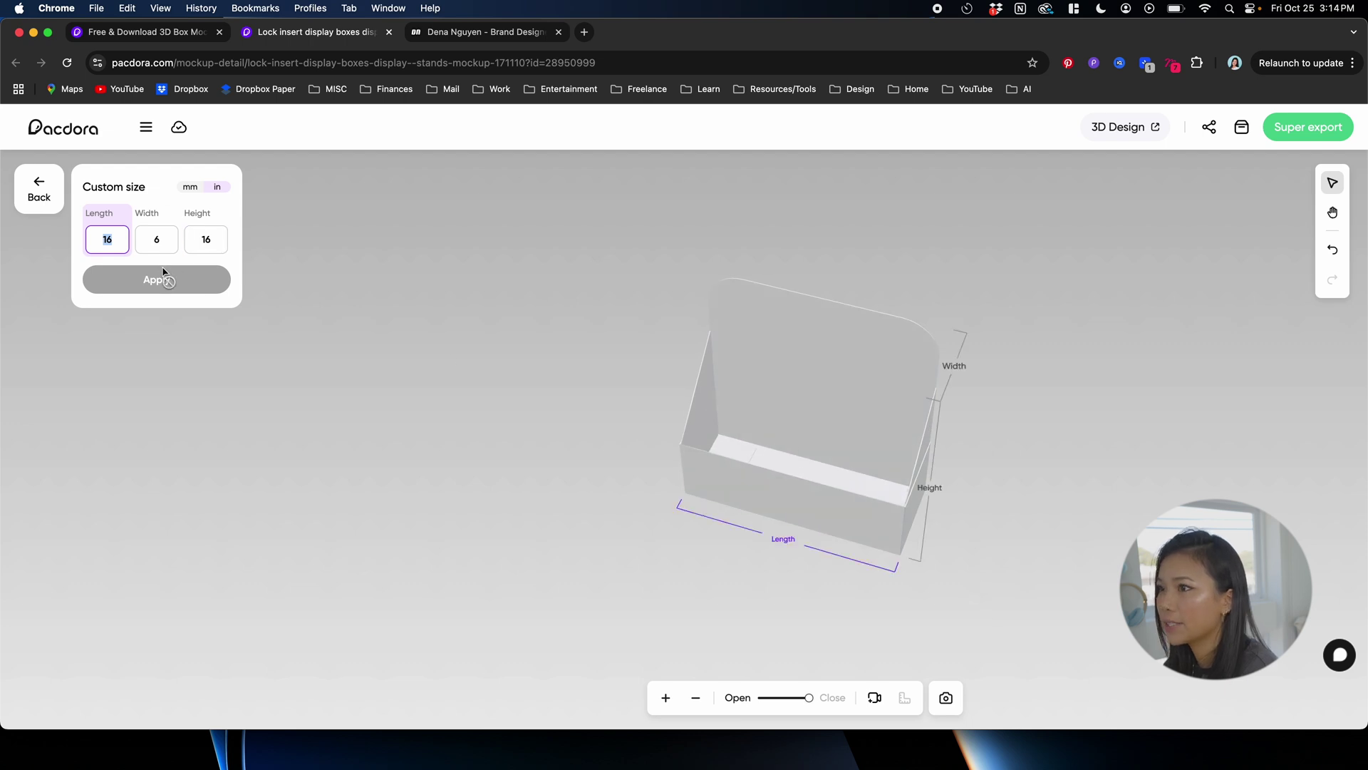
text(2)
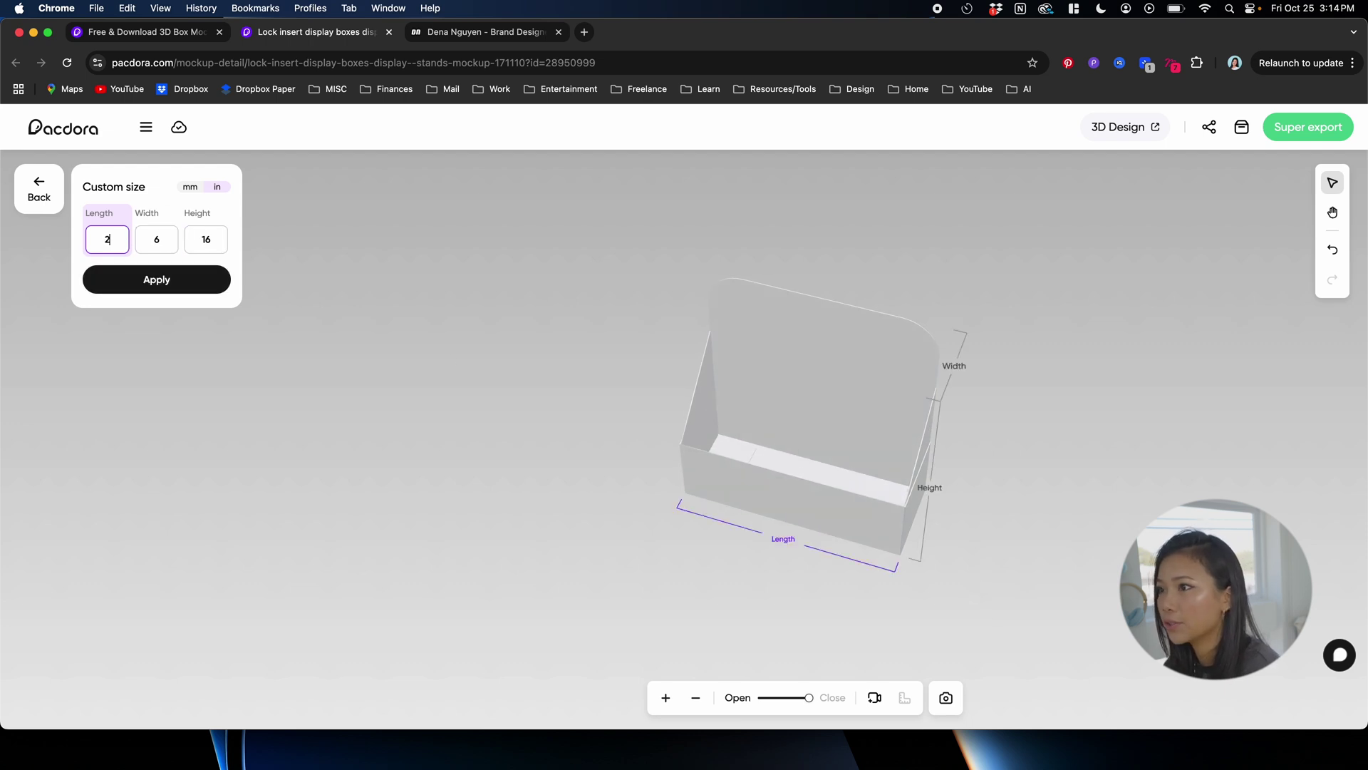
text(2)
key(Return)
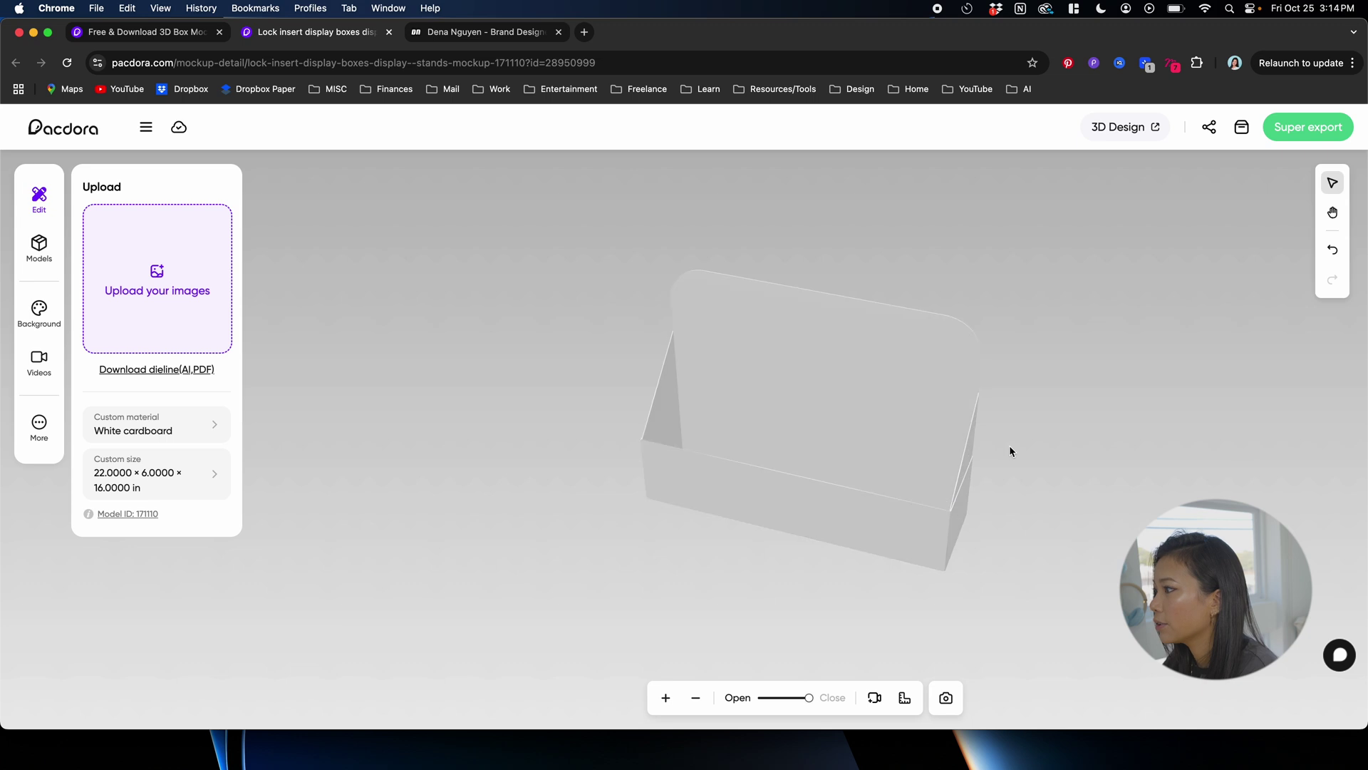
drag(1009, 450, 949, 365)
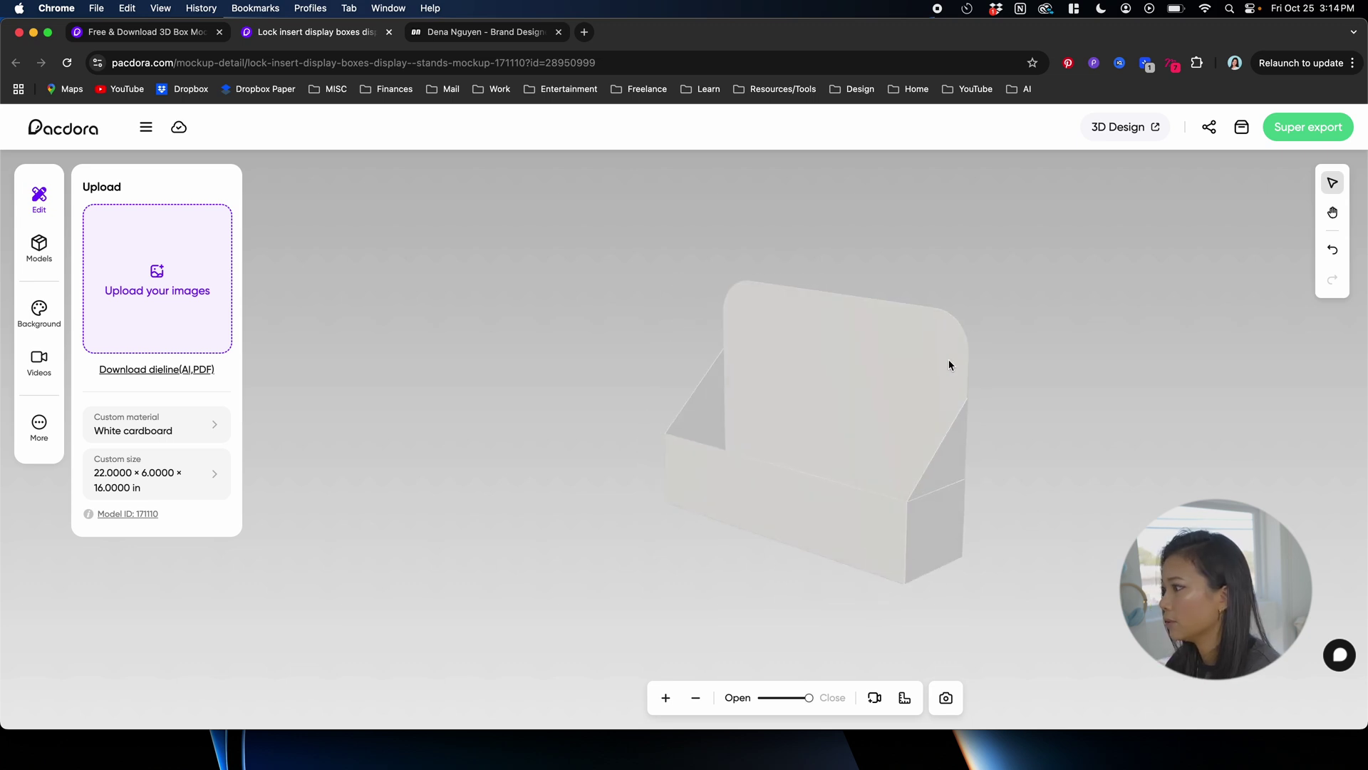
click(183, 473)
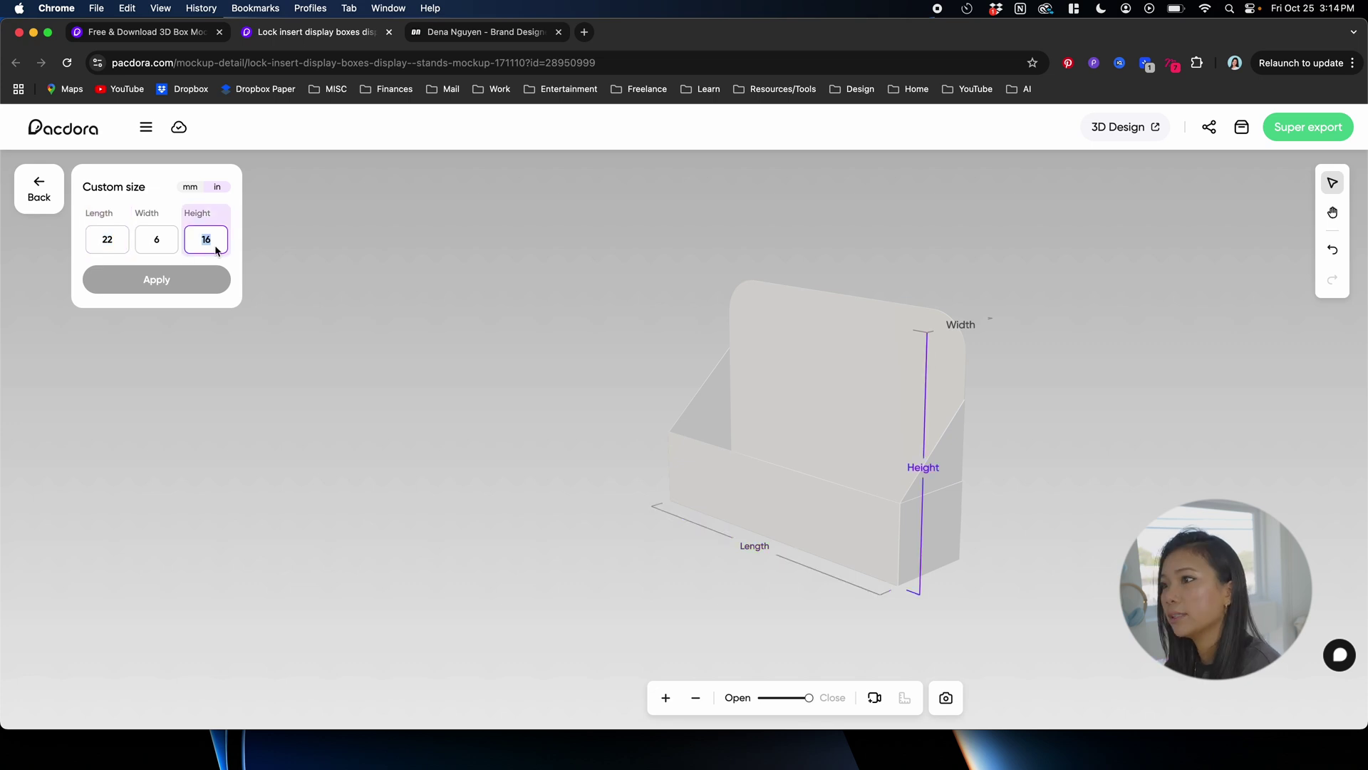
text(14)
click(166, 249)
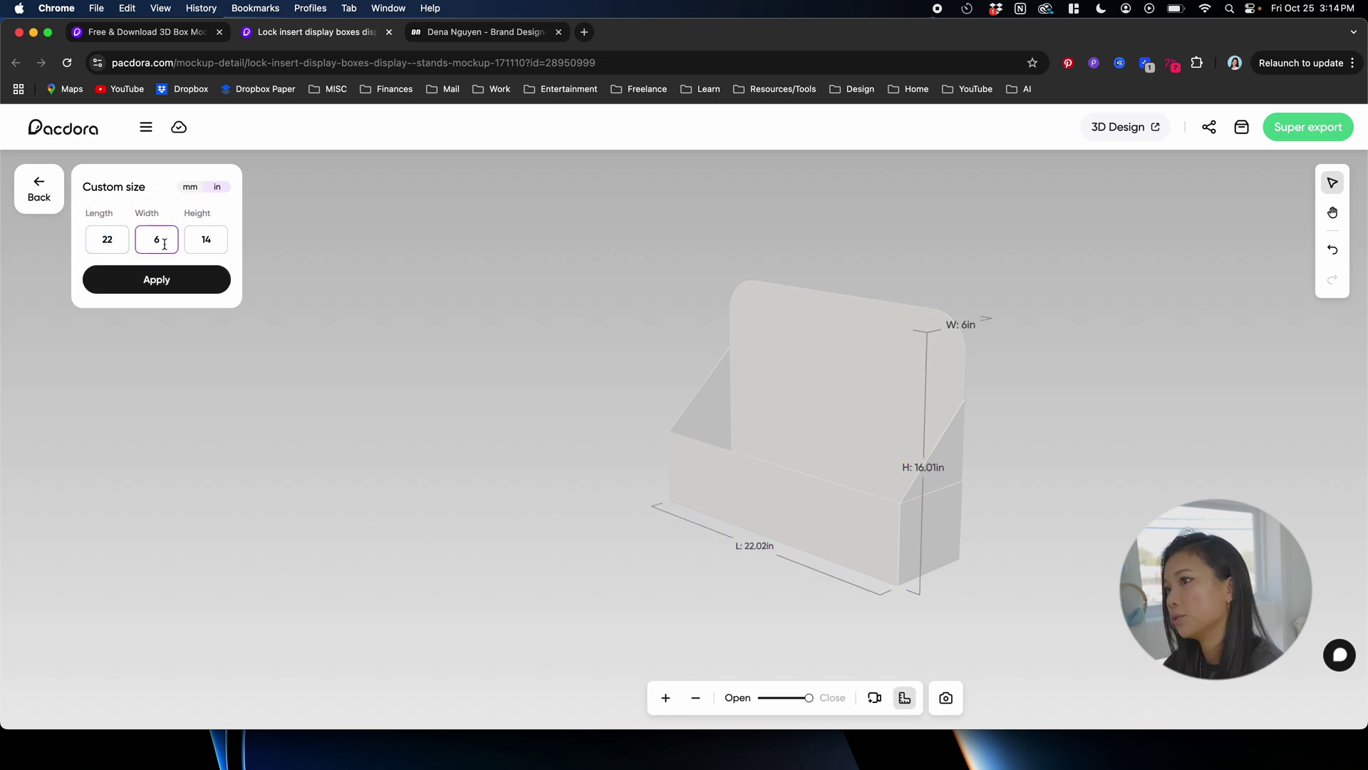
click(165, 244)
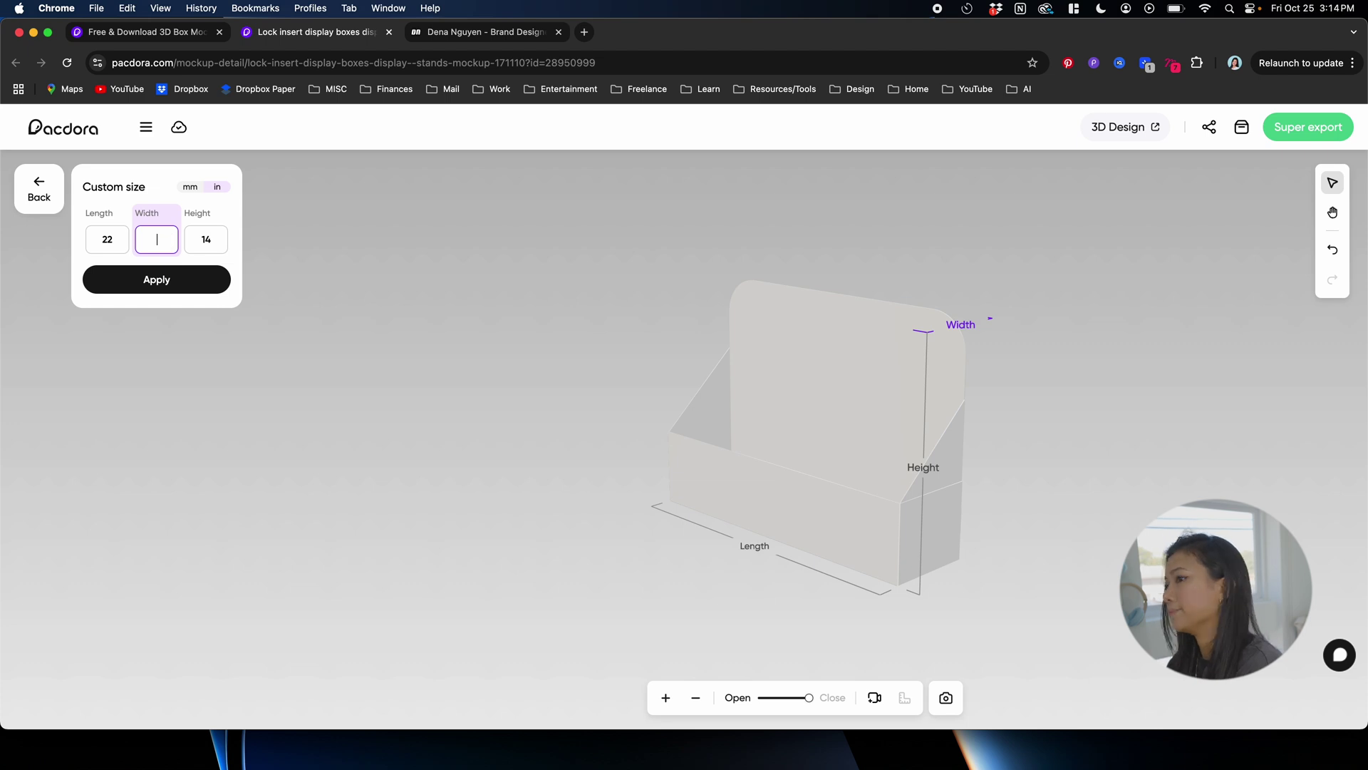
text(8)
click(187, 271)
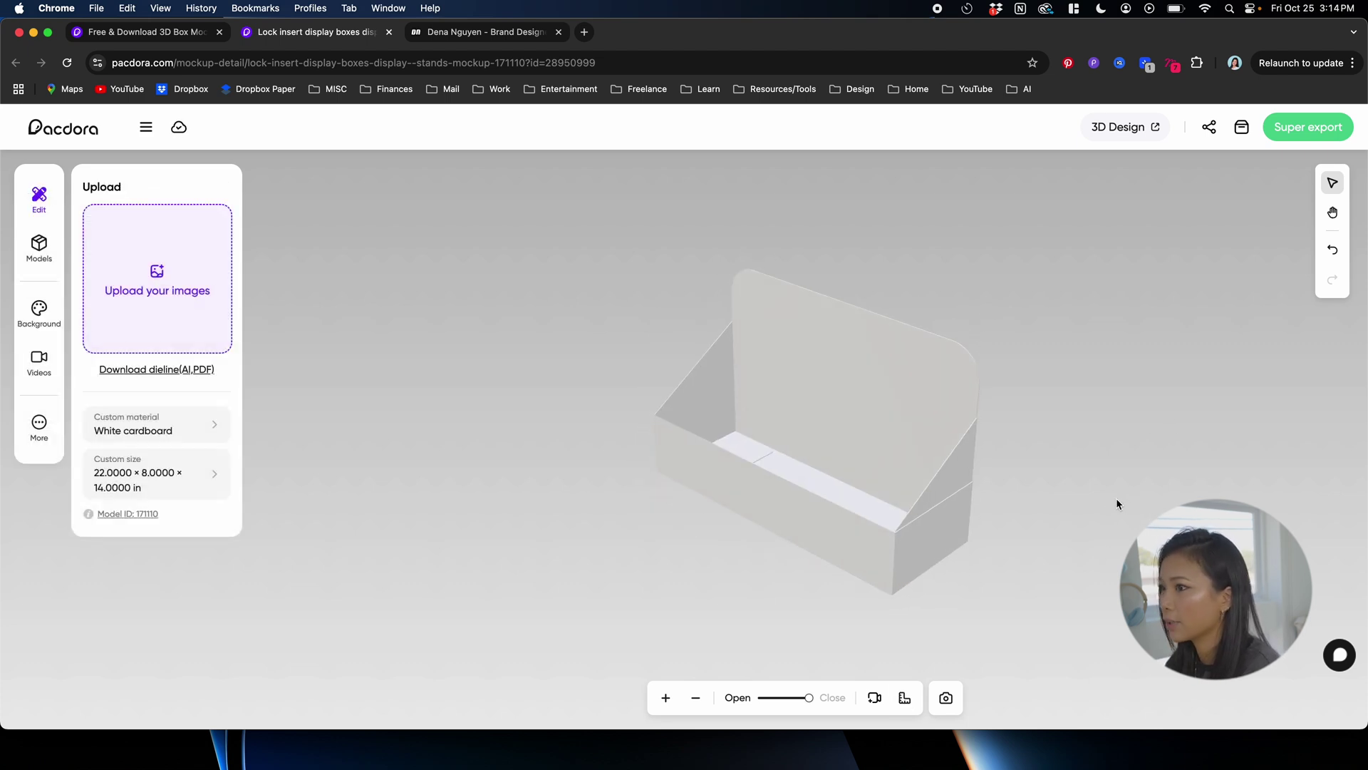
Step: Switch the stand to Flute material and download its AI dieline
click(190, 424)
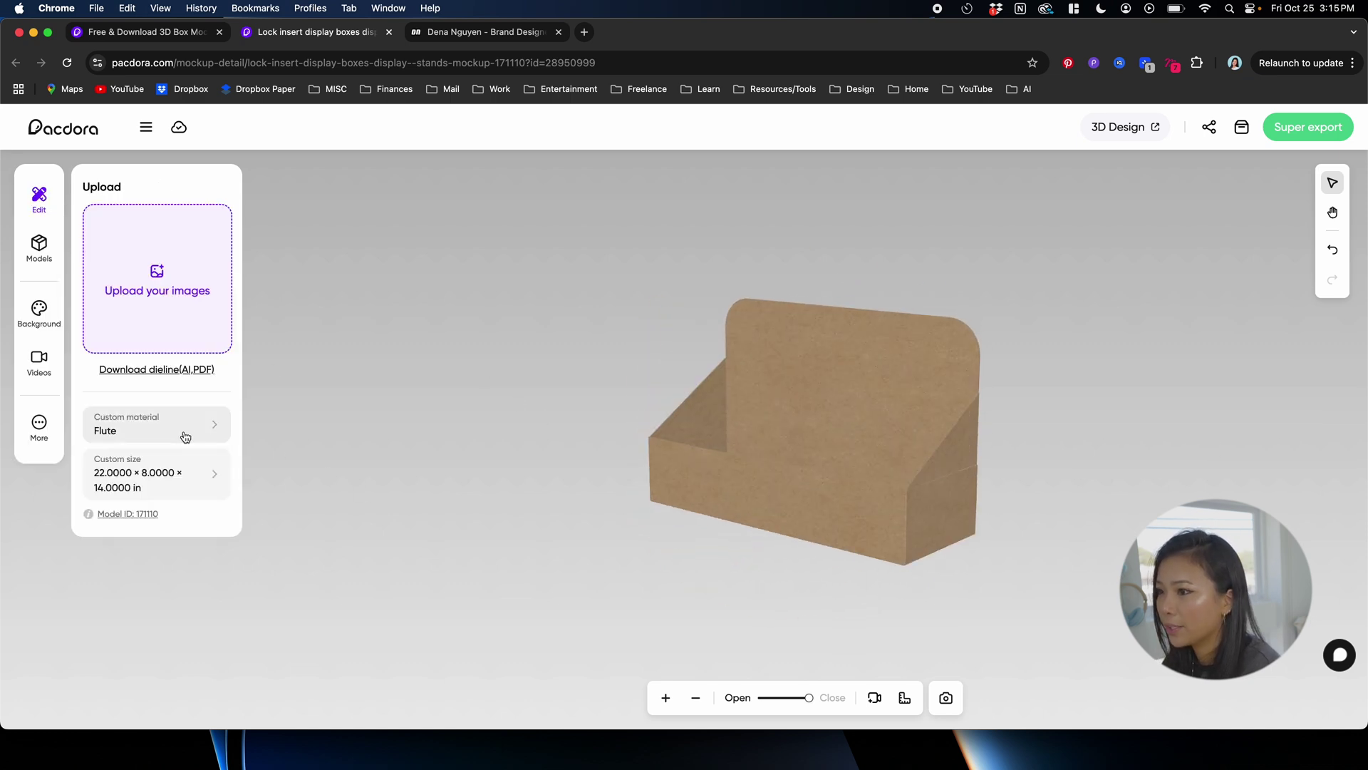
click(191, 371)
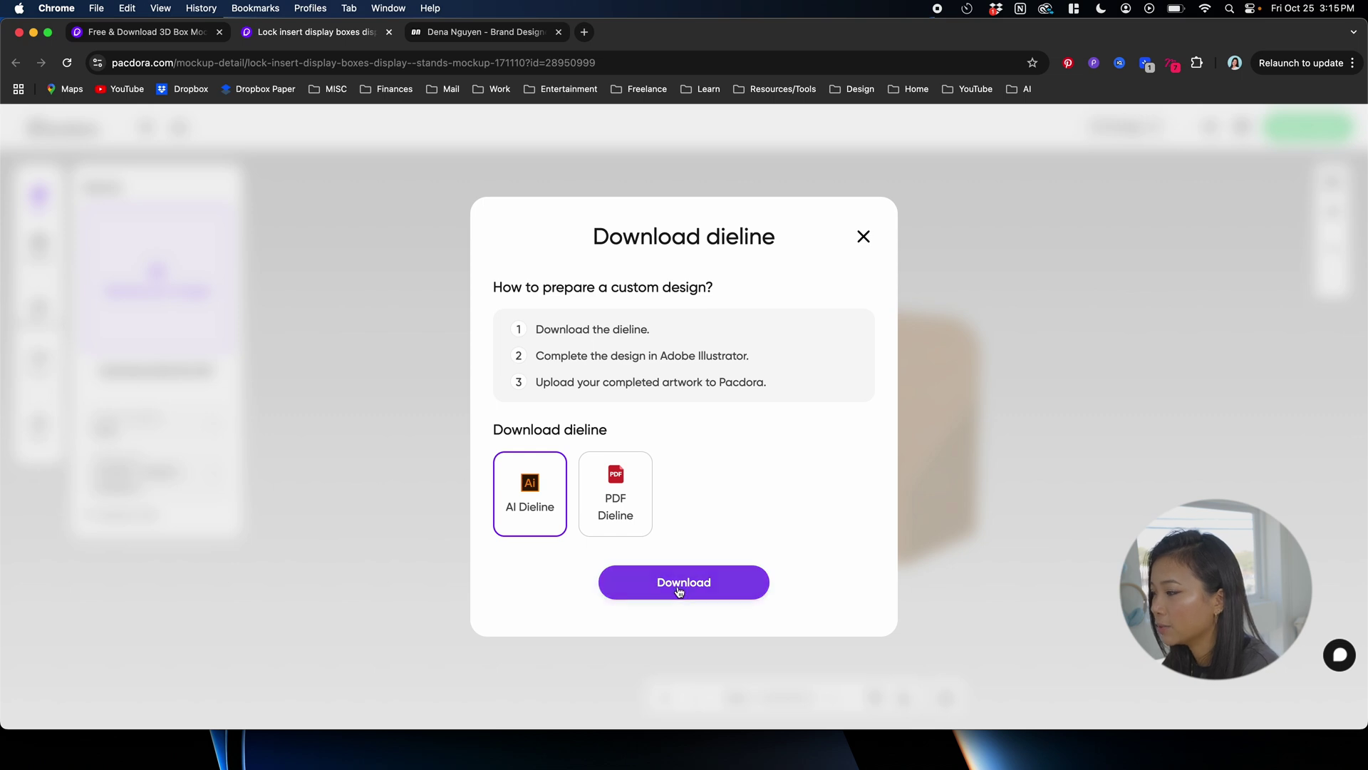
click(1036, 482)
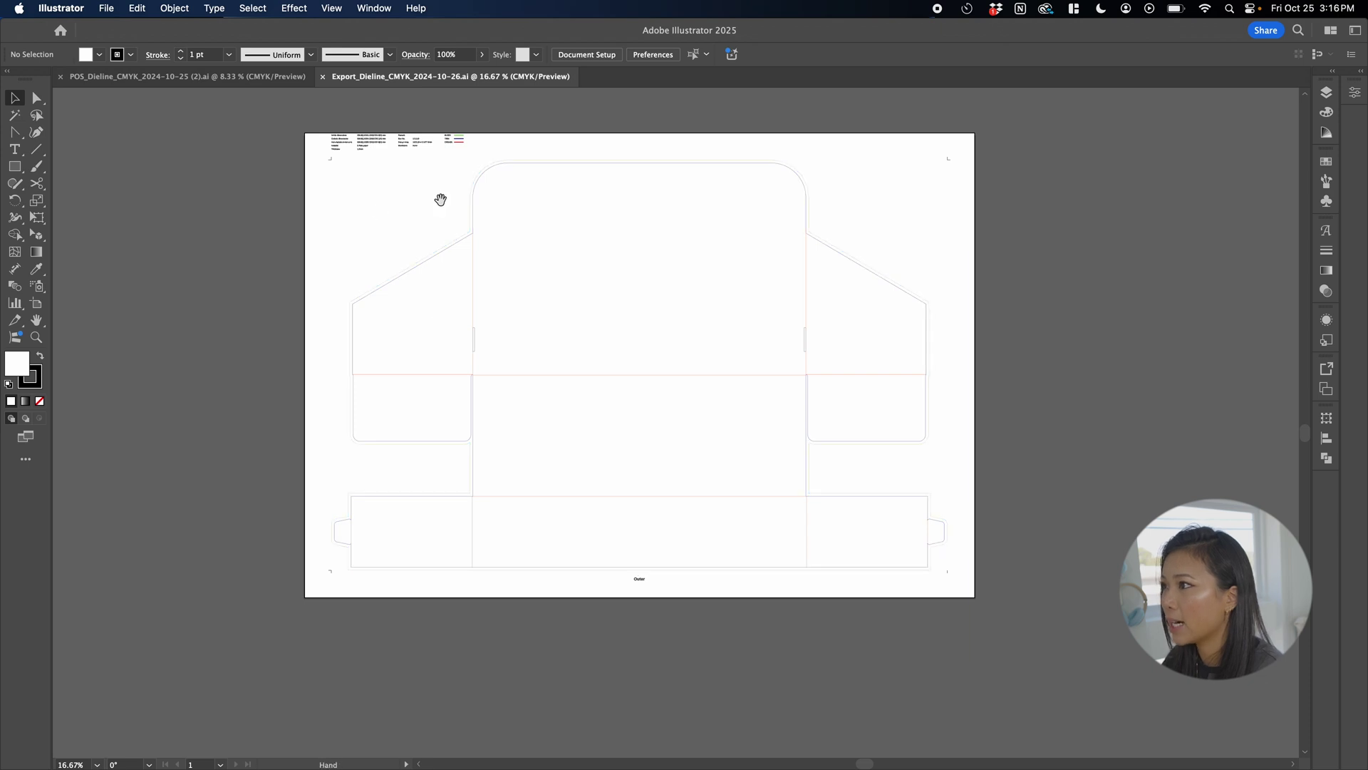
Step: Zoom out to the full blank dieline in Illustrator, select it, and go back to Pacdora
scroll(522, 266, up, 2)
alt+scroll(372, 208, up, 2)
alt+scroll(442, 256, up, 4)
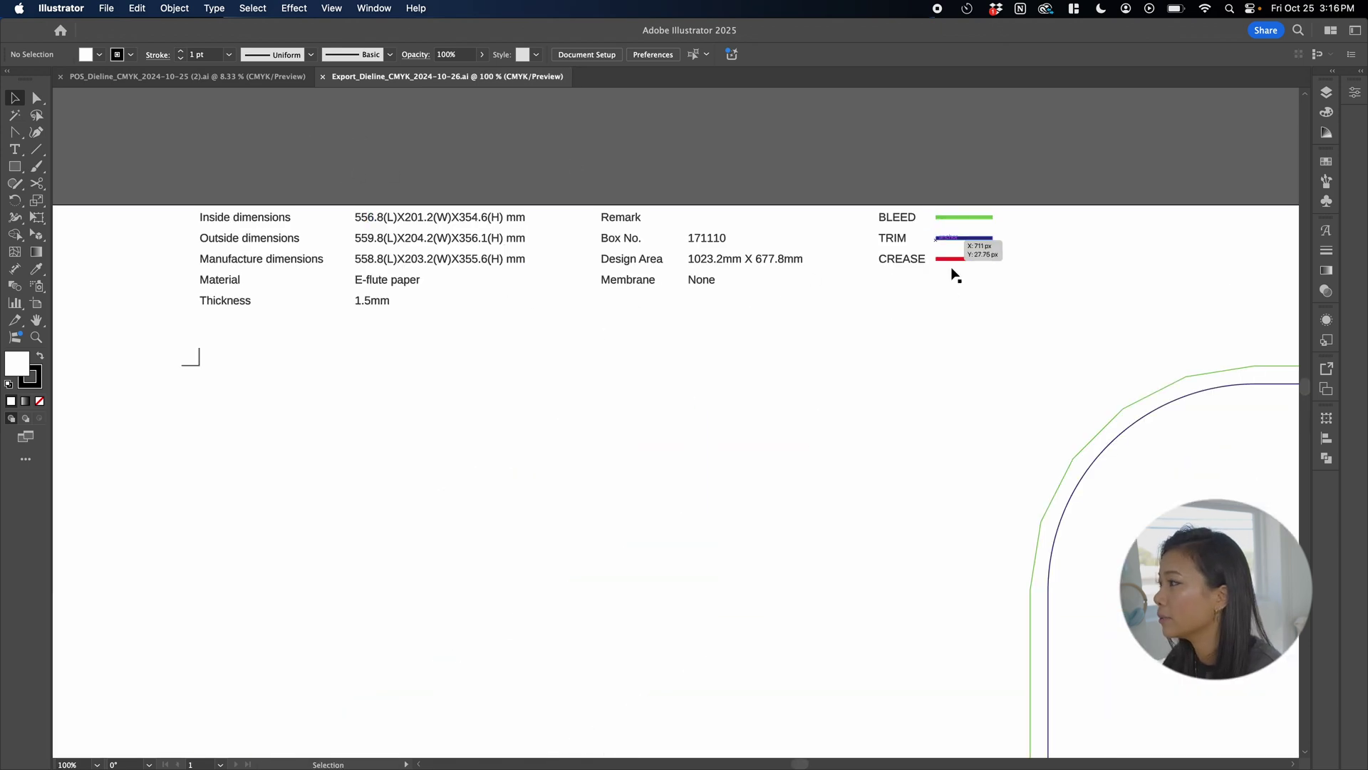
alt+scroll(850, 278, down, 2)
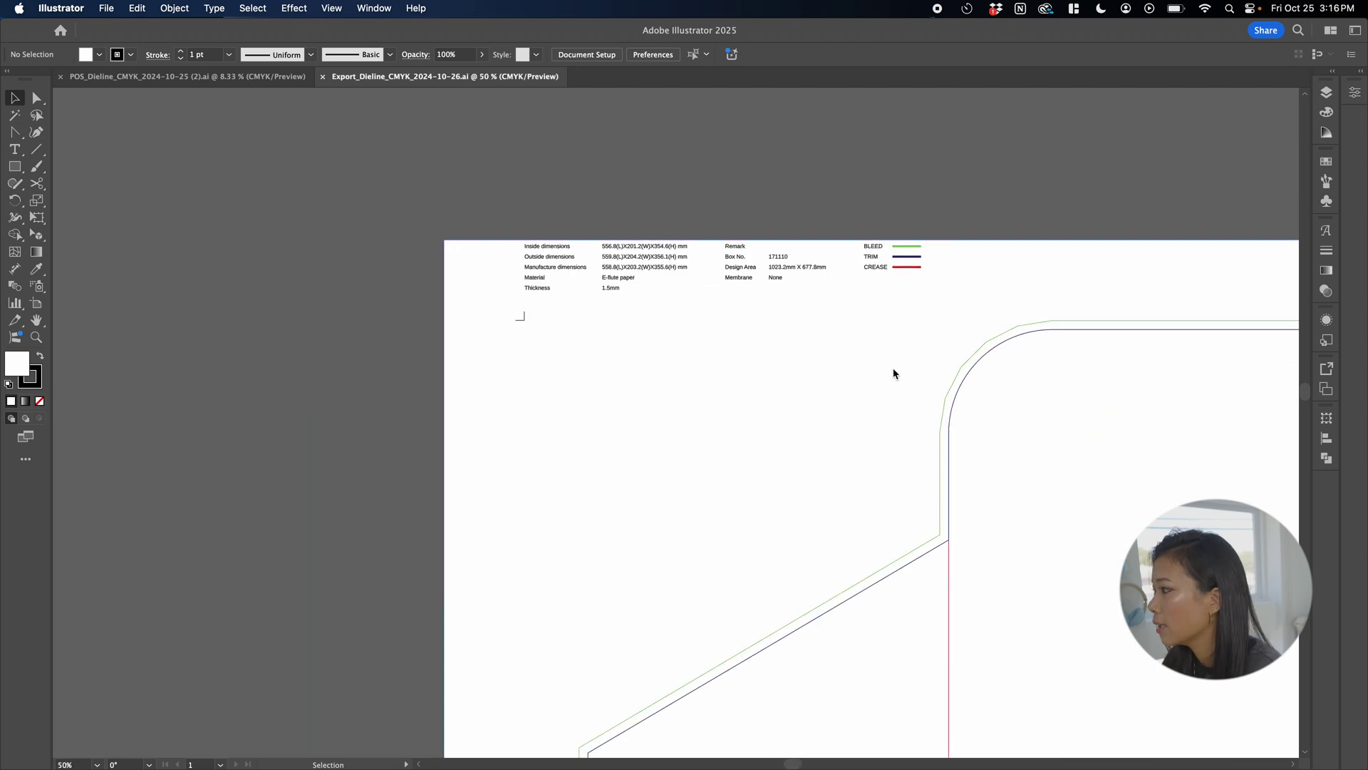
scroll(498, 156, down, 4)
alt+scroll(648, 300, down, 4)
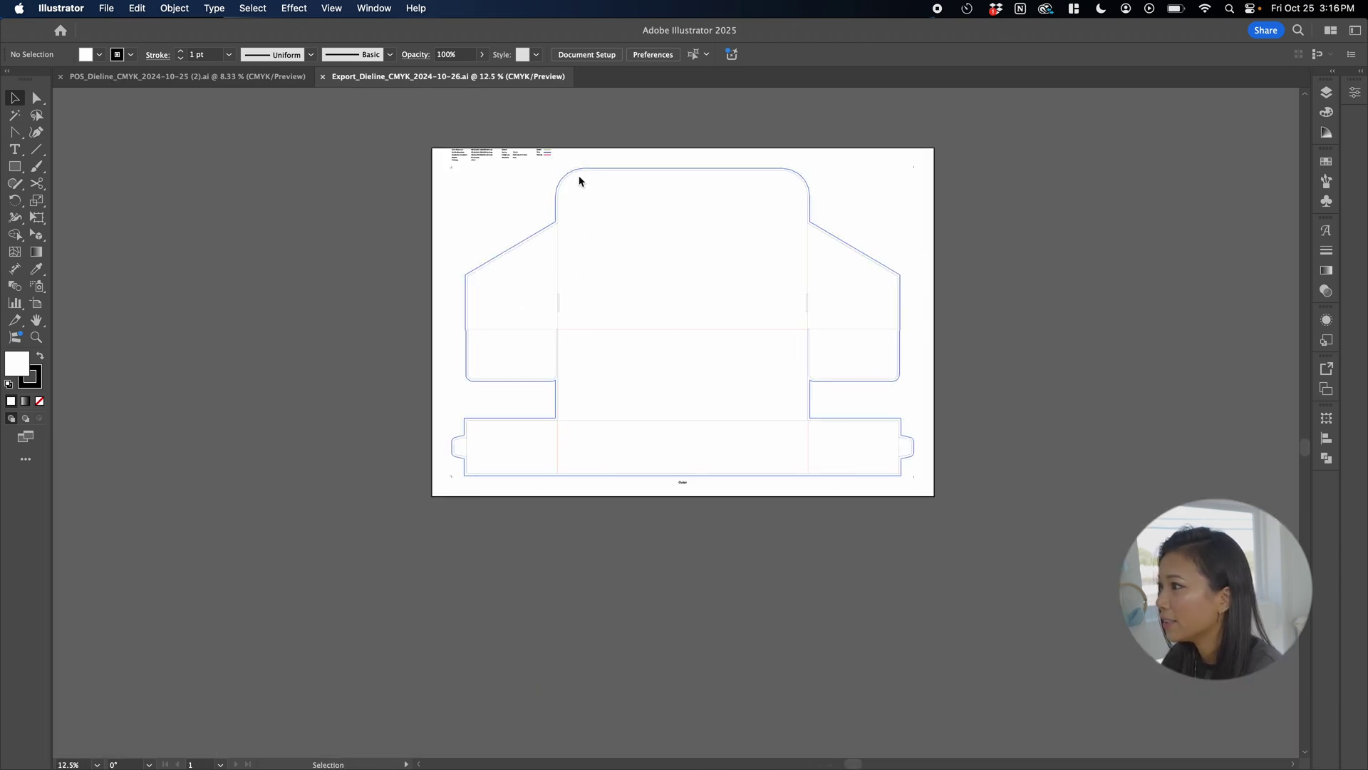
click(813, 218)
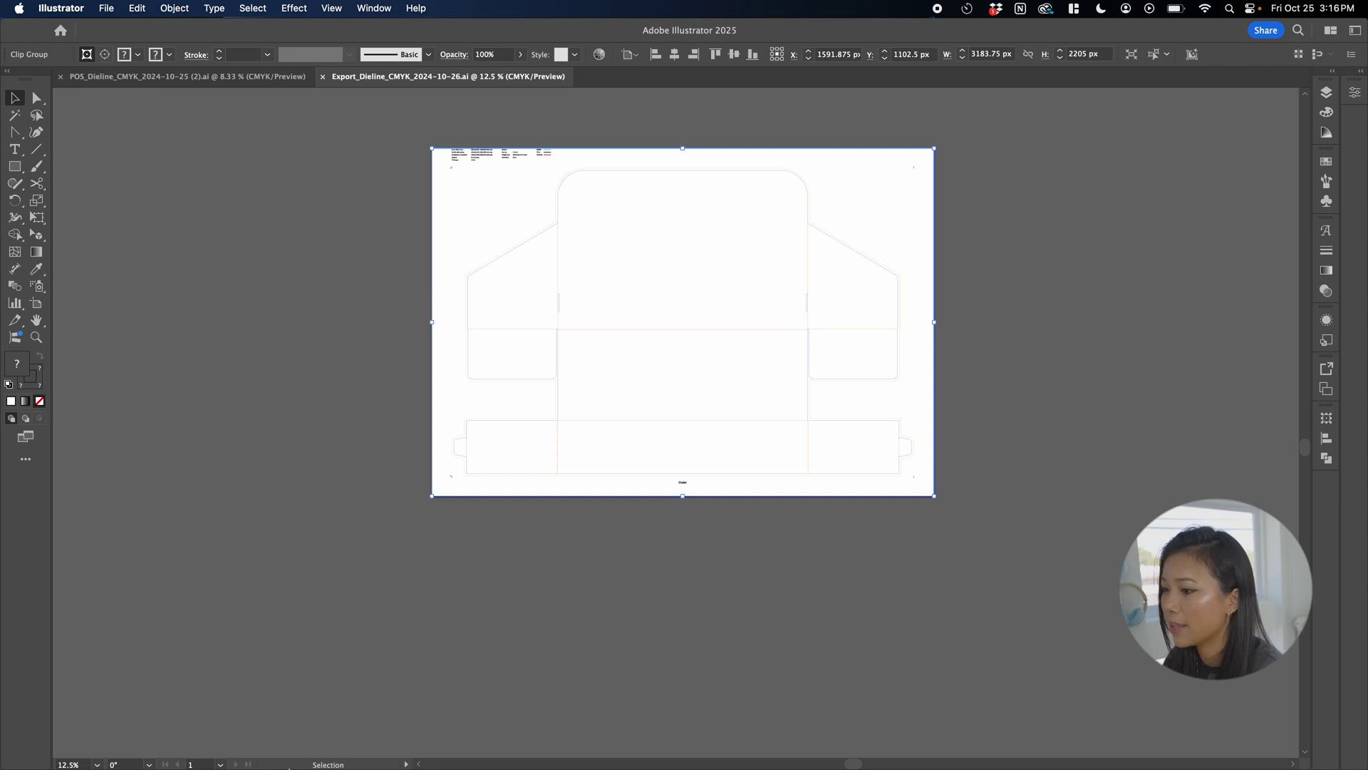
click(305, 747)
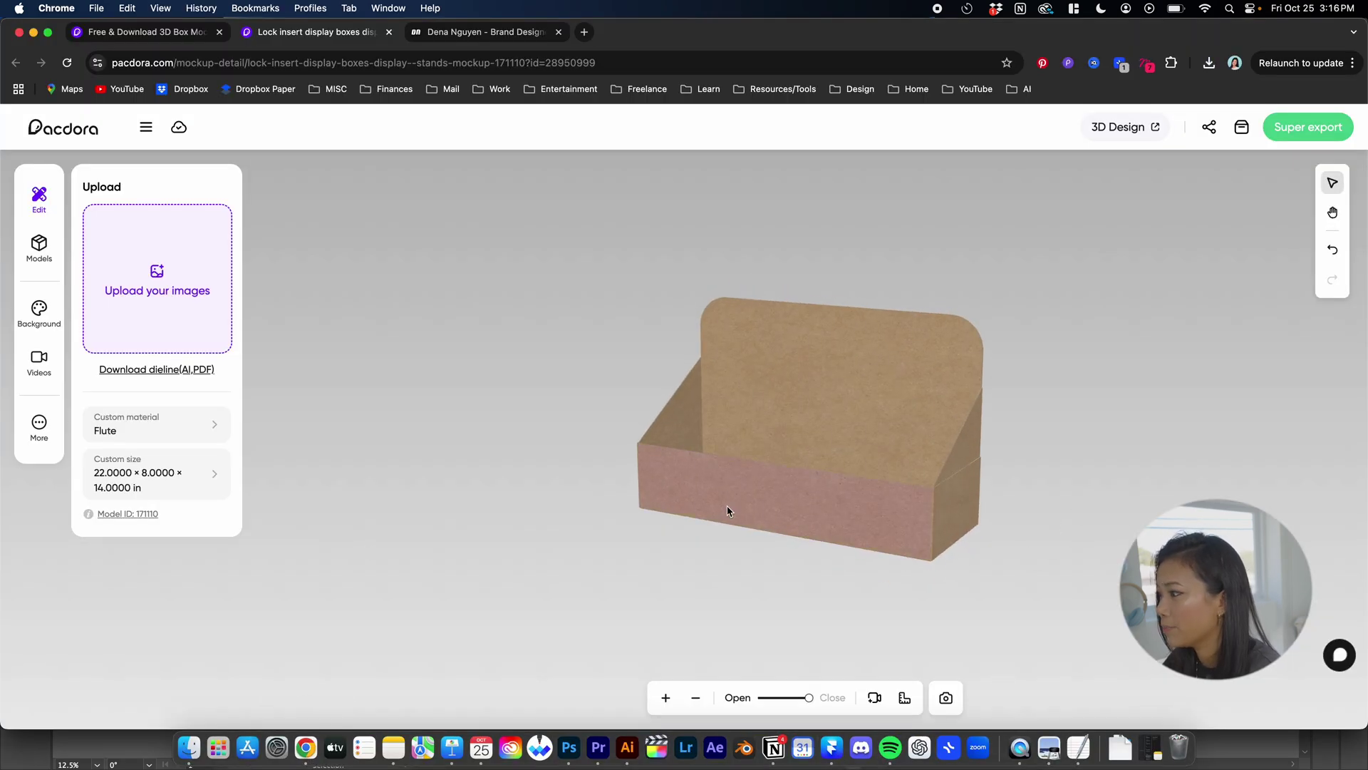
Step: Open the Upload your images editor for the box, set to the inside design
click(850, 516)
click(904, 529)
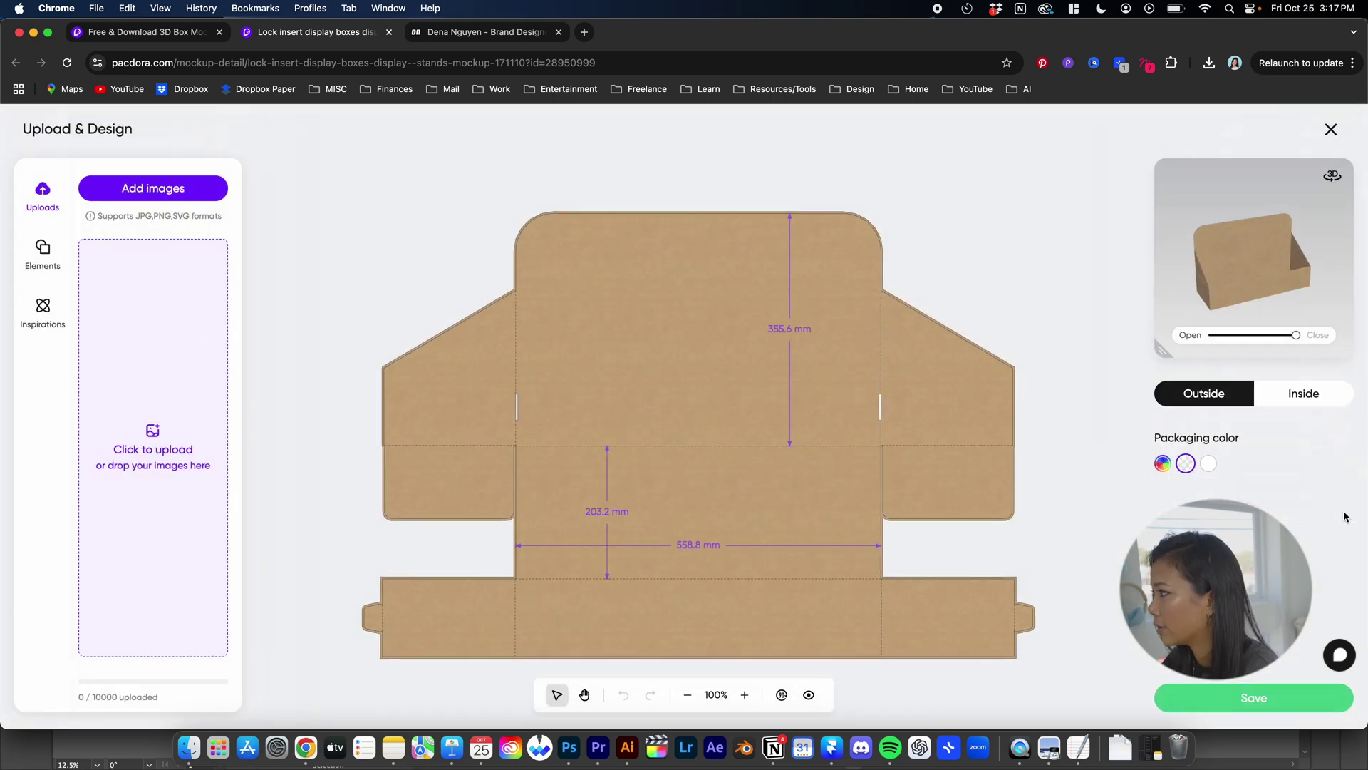
click(1290, 395)
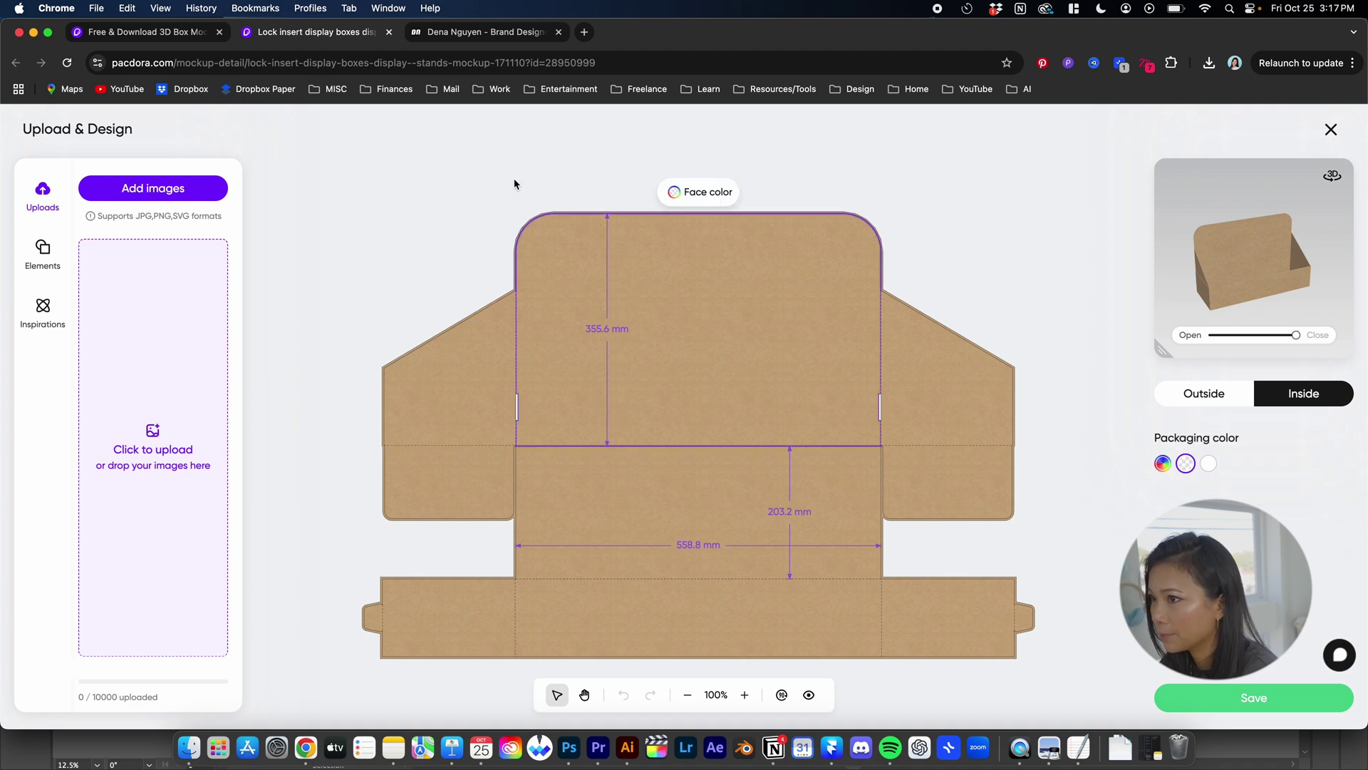
Step: Browse the Elements and Inspirations libraries, then return to Uploads to view the KALON dieline images
click(42, 255)
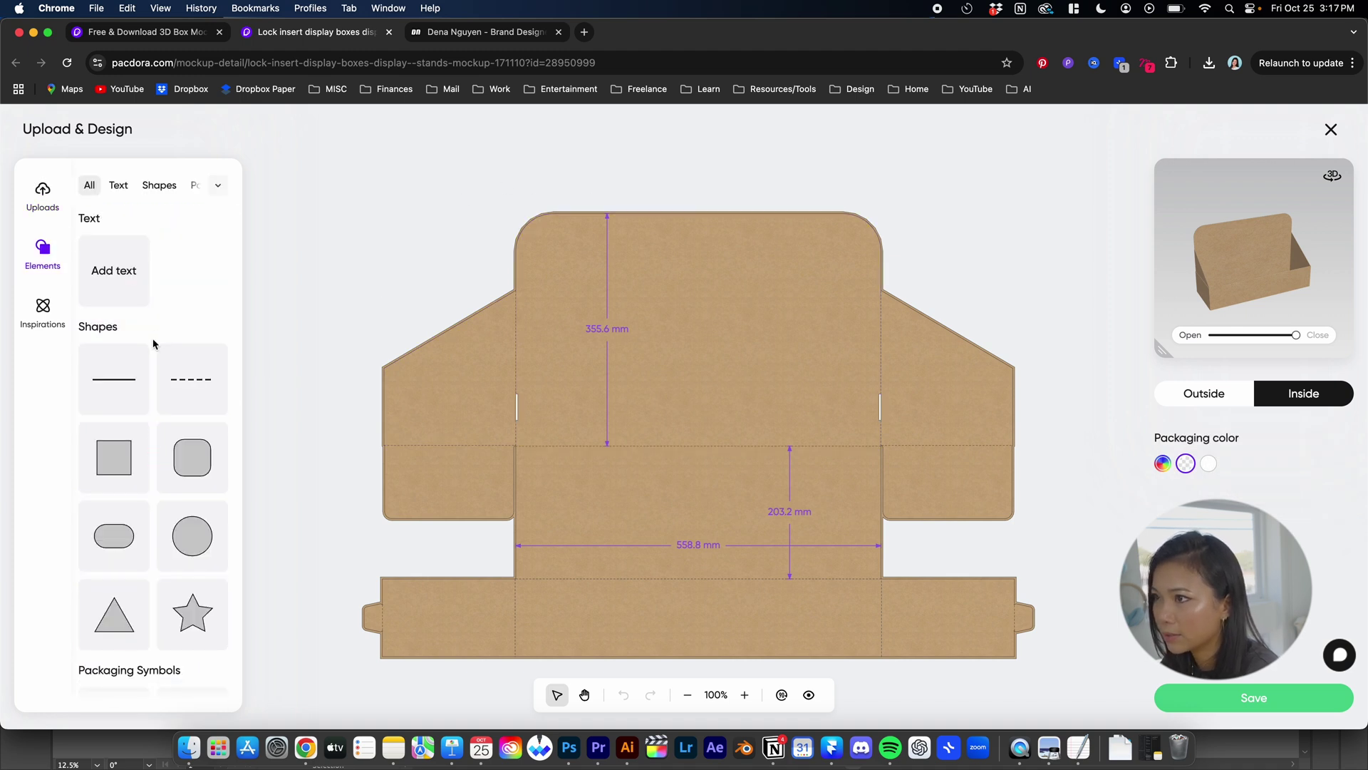
click(43, 324)
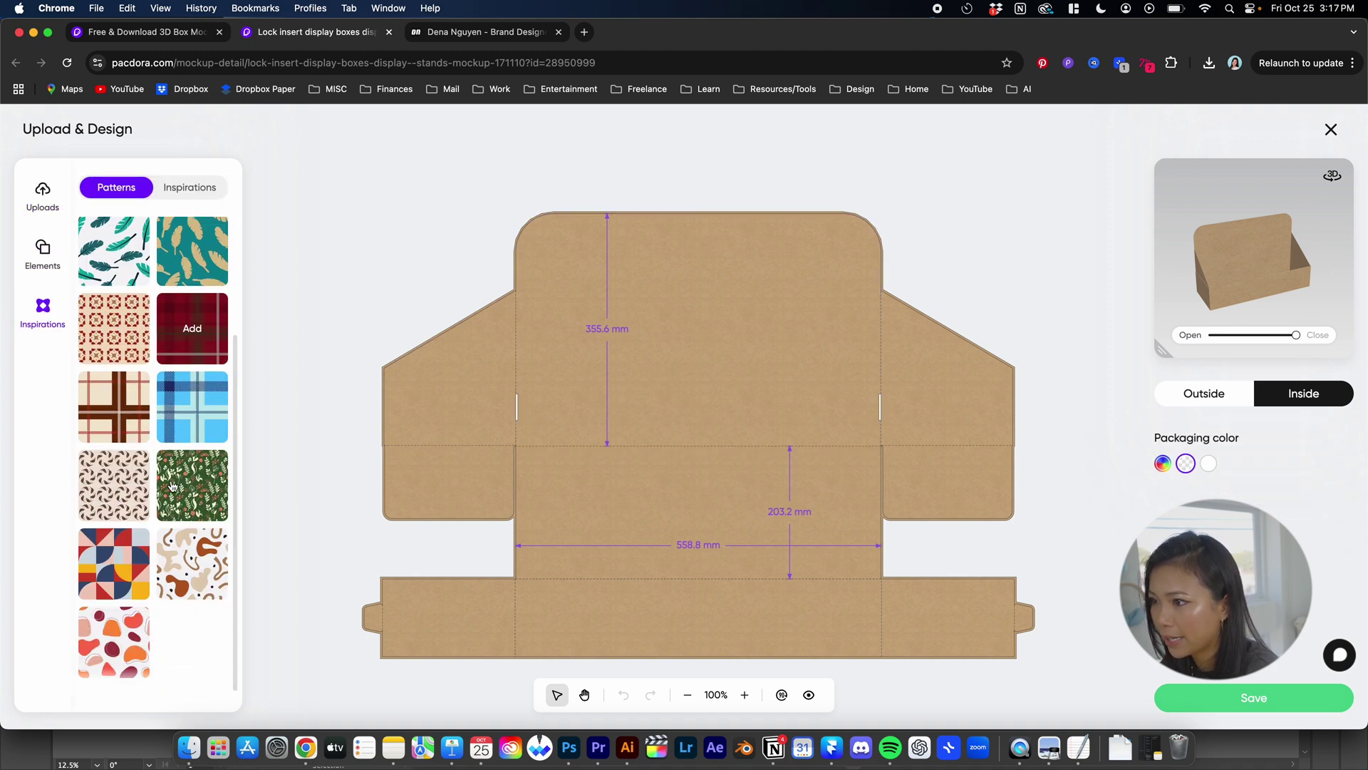
click(32, 214)
click(54, 257)
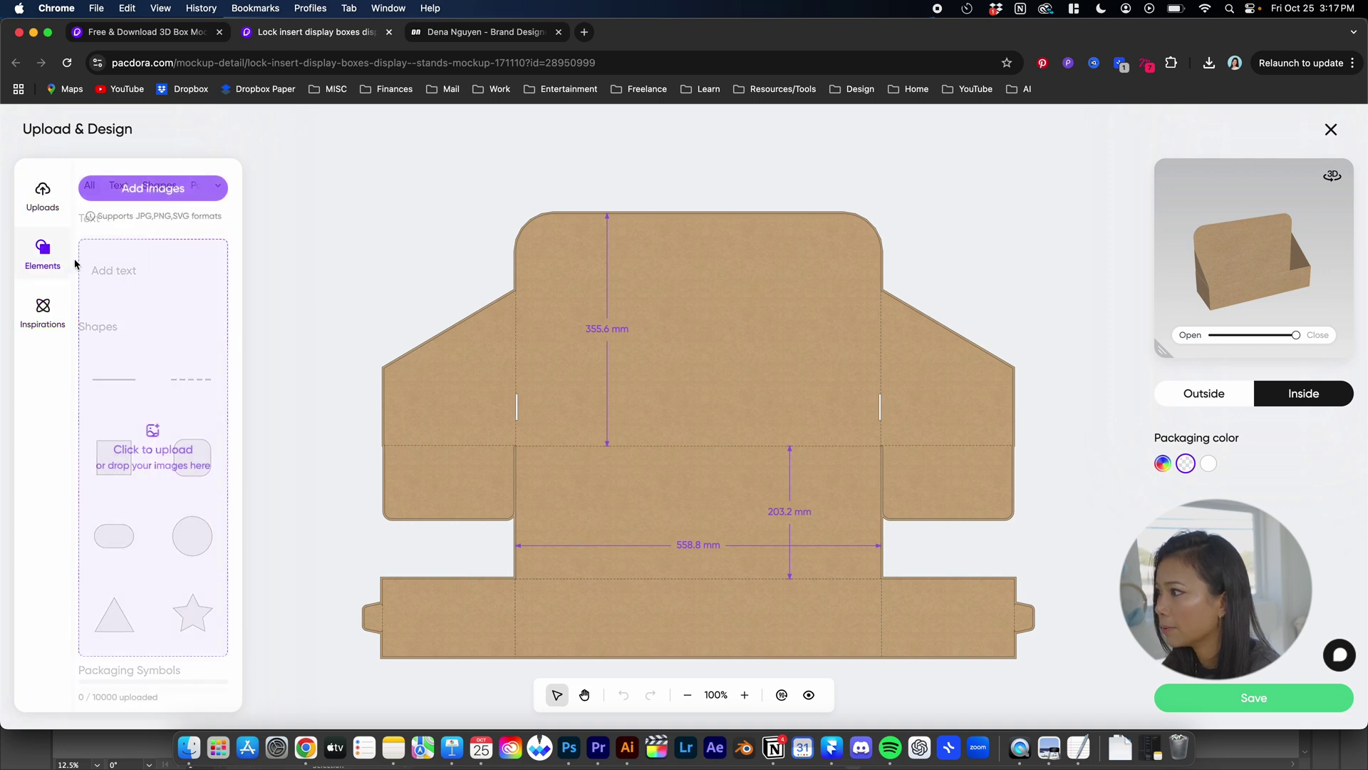
scroll(151, 489, down, 10)
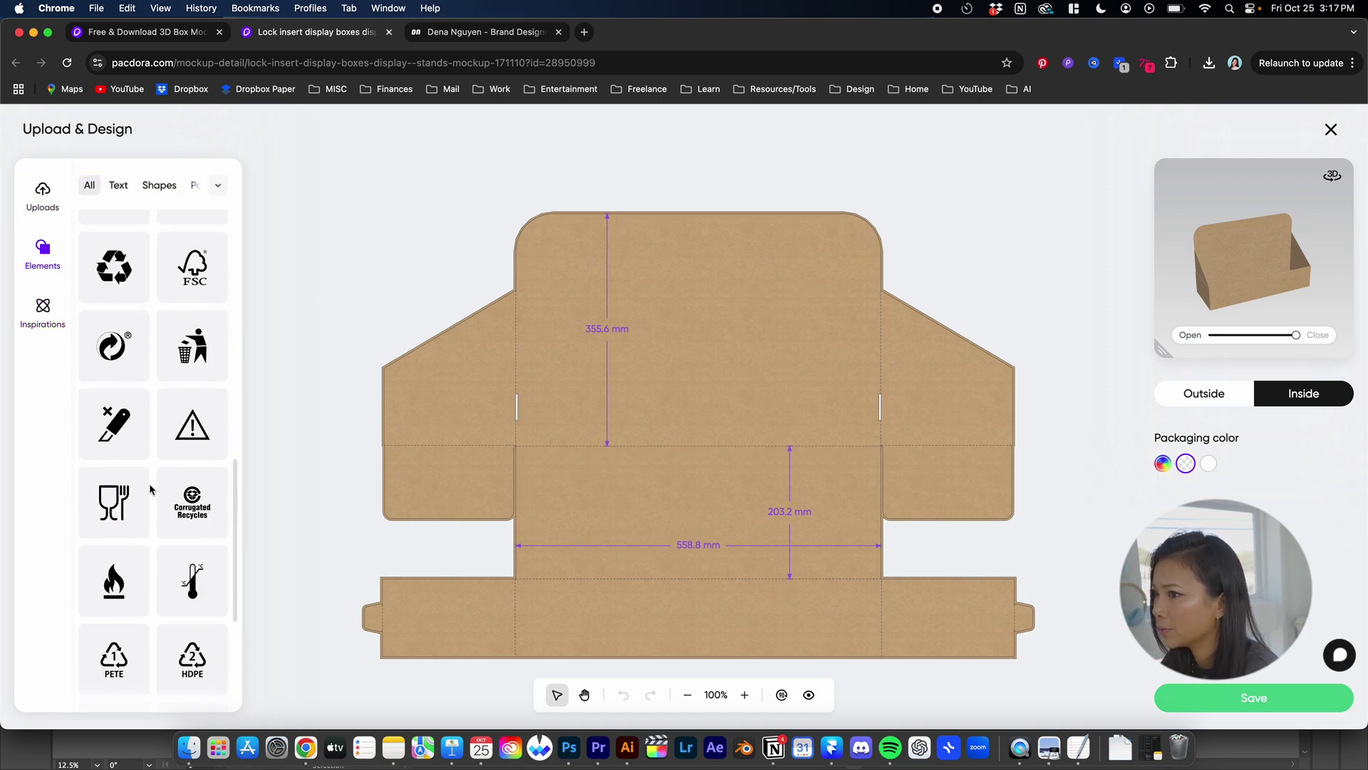
scroll(153, 435, up, 10)
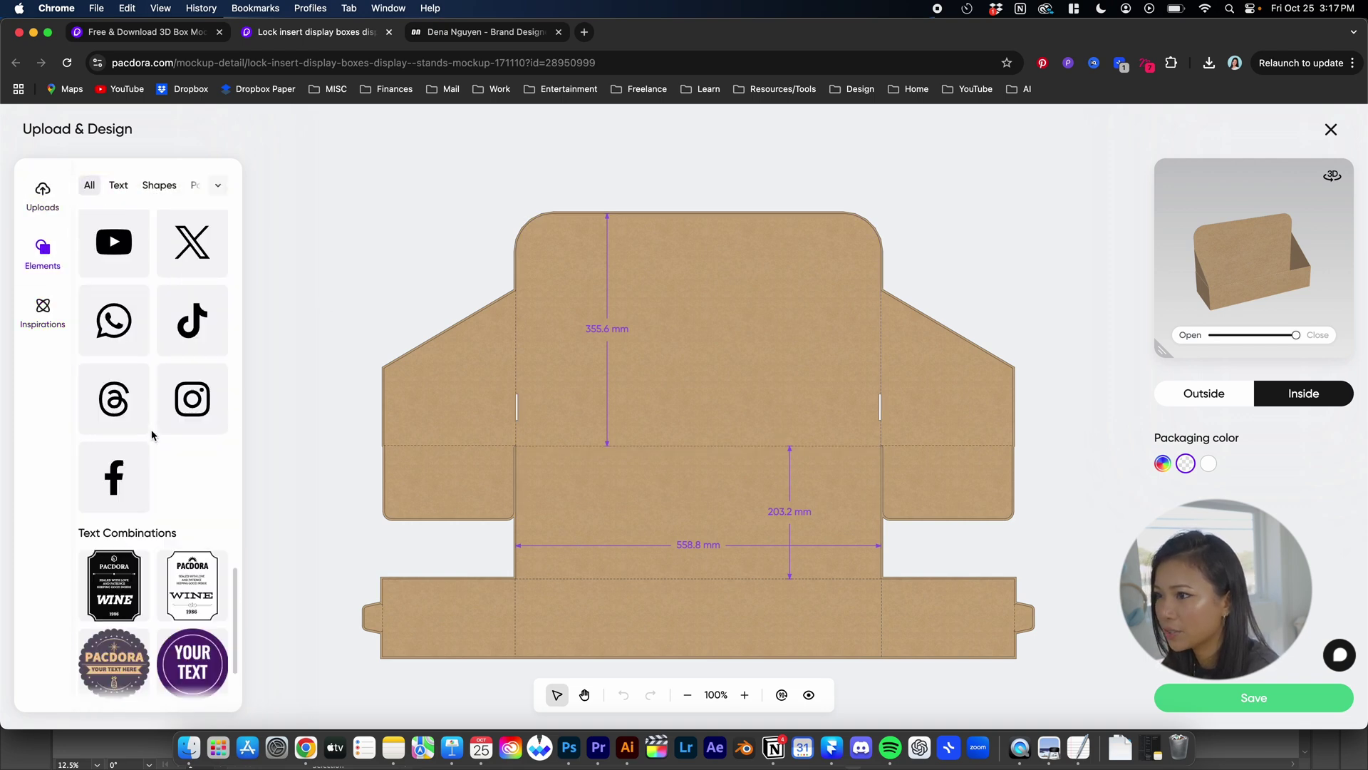
click(43, 193)
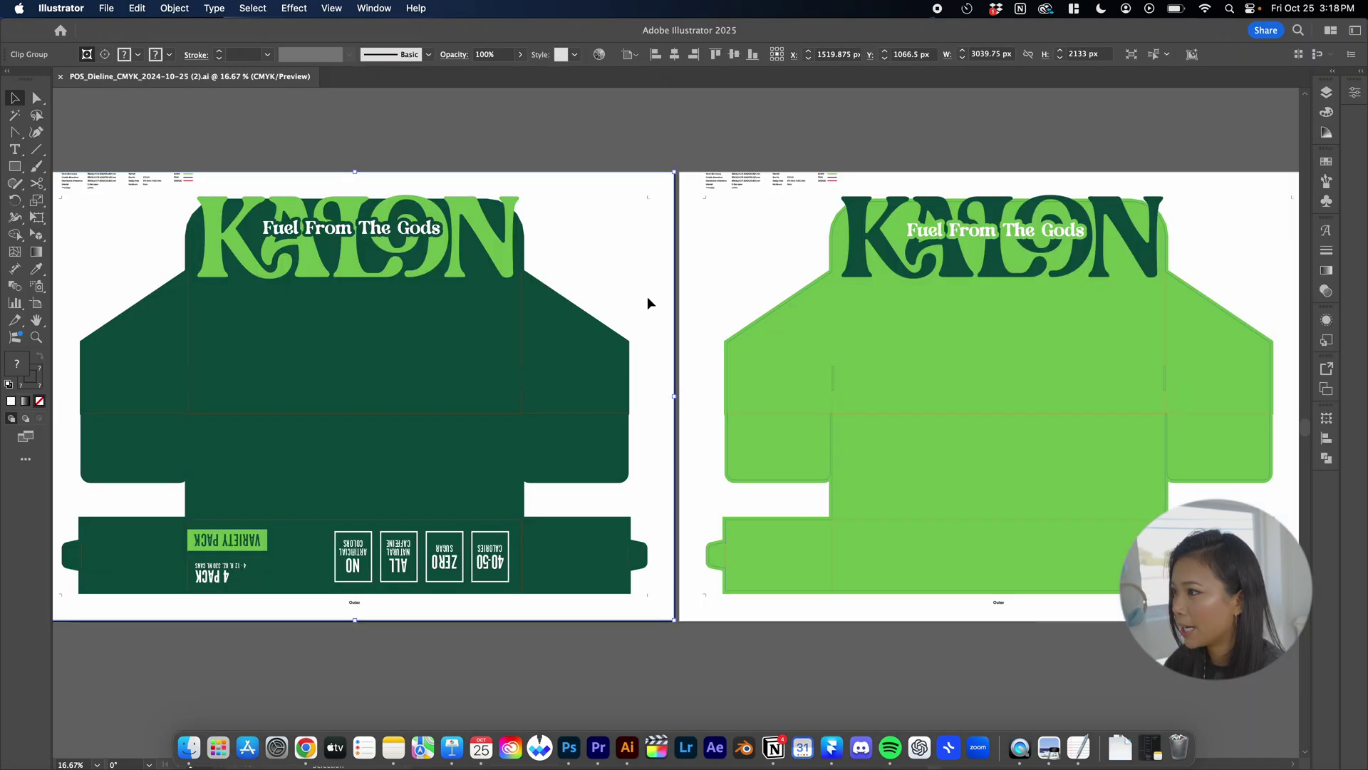
click(613, 254)
mouse_move(596, 281)
mouse_down()
mouse_move(687, 268)
mouse_move(480, 275)
mouse_move(536, 305)
mouse_move(588, 306)
mouse_up()
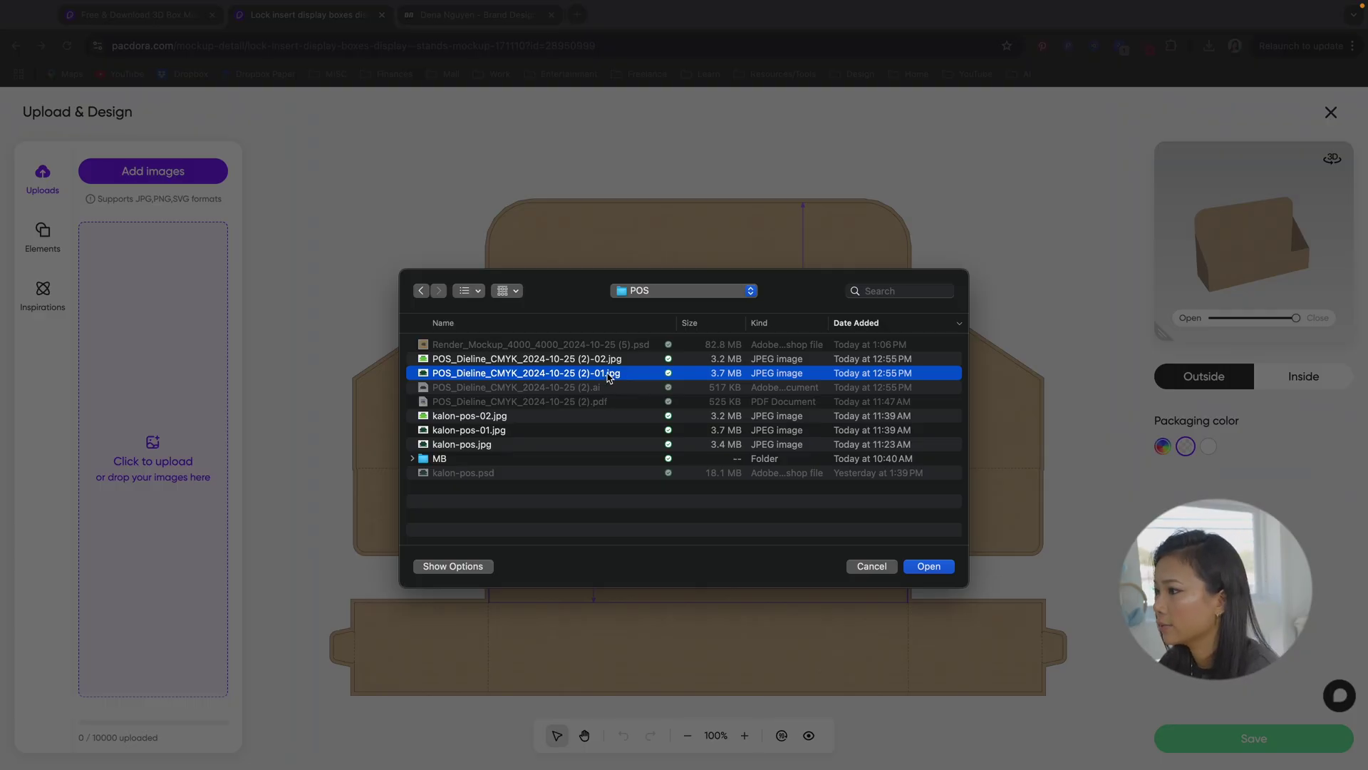
Step: Place the dark green KALON dieline image, scale it to cover the dieline, save, and check the 3D stand
double_click(609, 375)
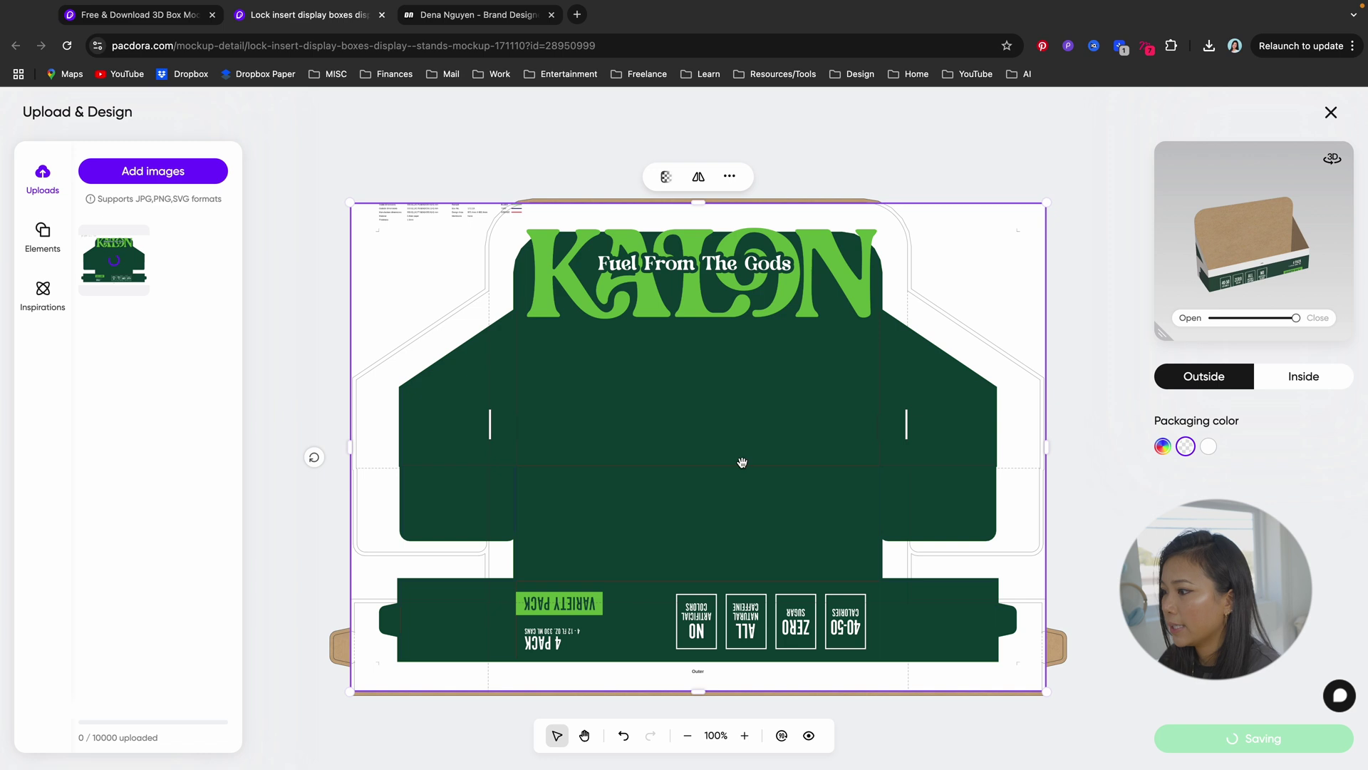
scroll(830, 432, down, 2)
drag(824, 431, 769, 449)
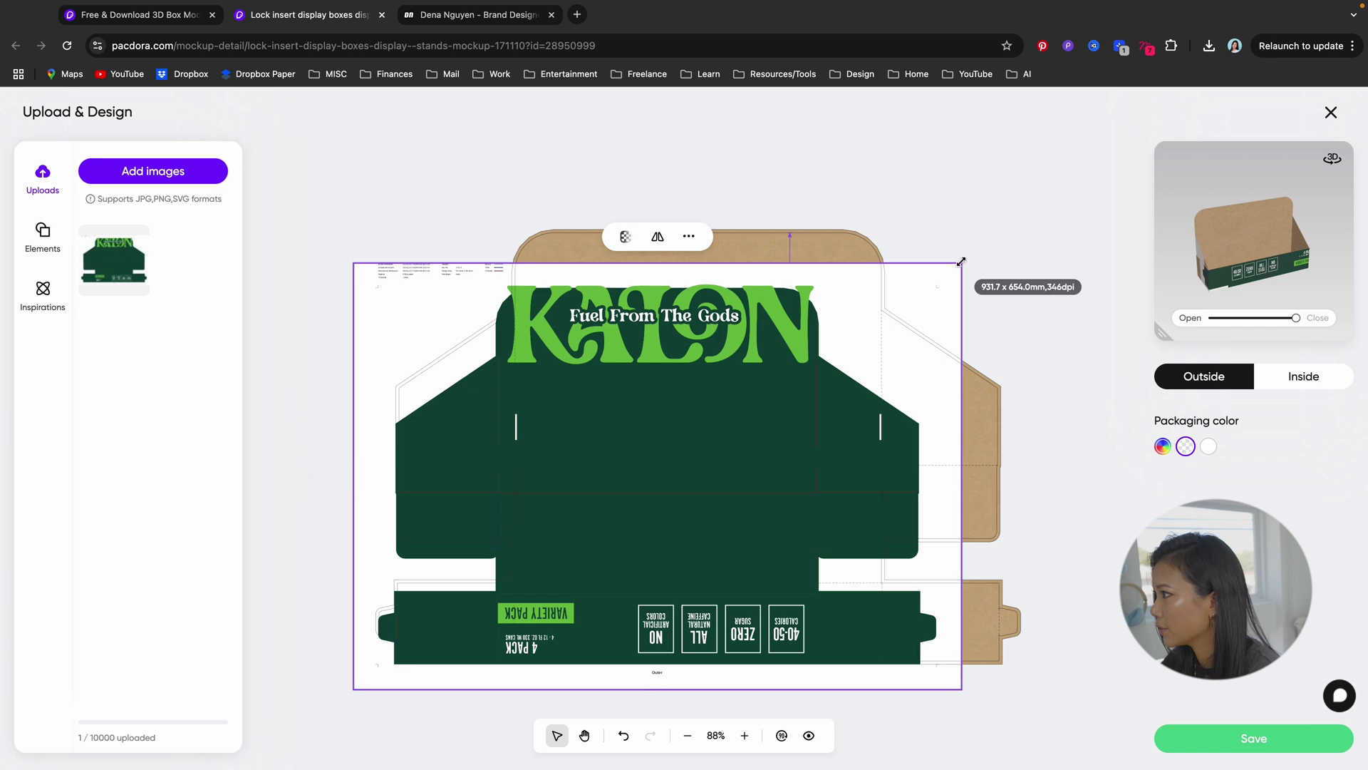
drag(962, 262, 1049, 198)
click(1204, 737)
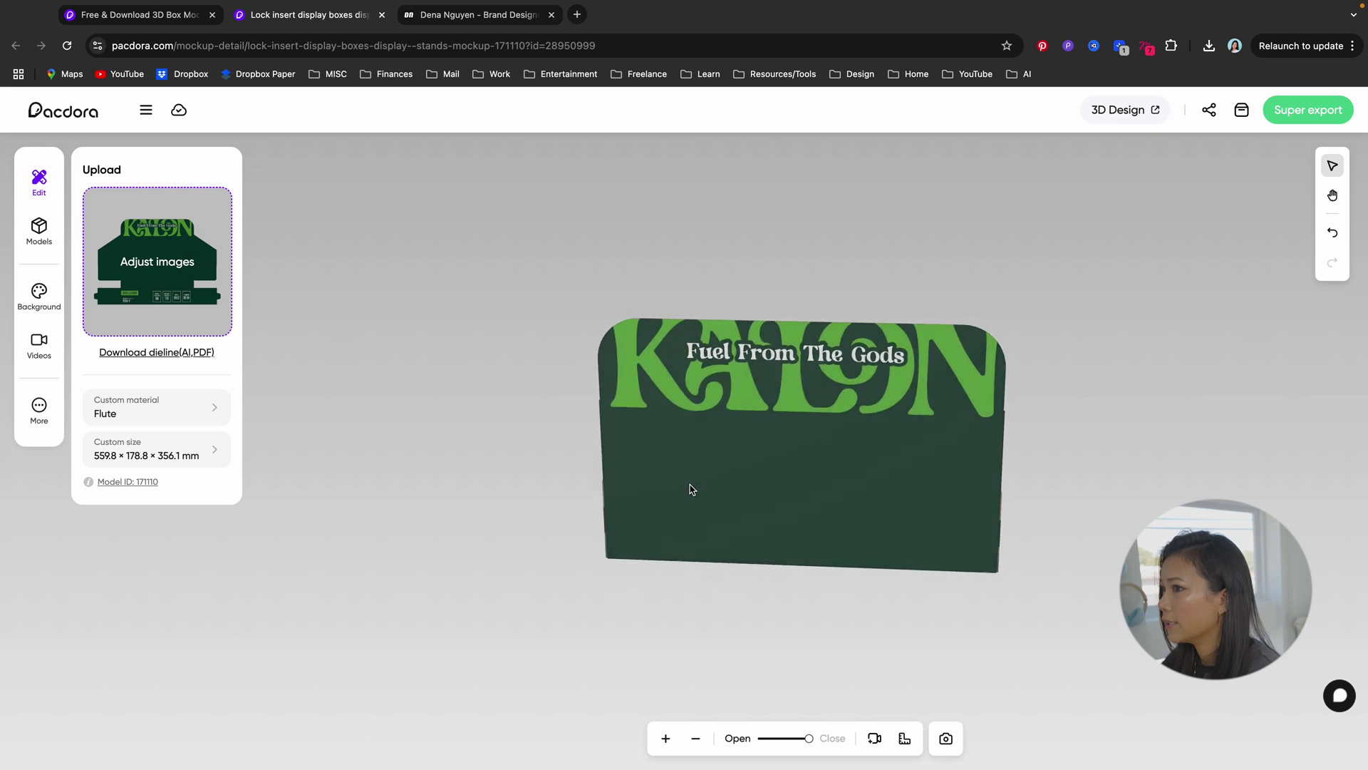
drag(1008, 491, 7, 296)
click(212, 274)
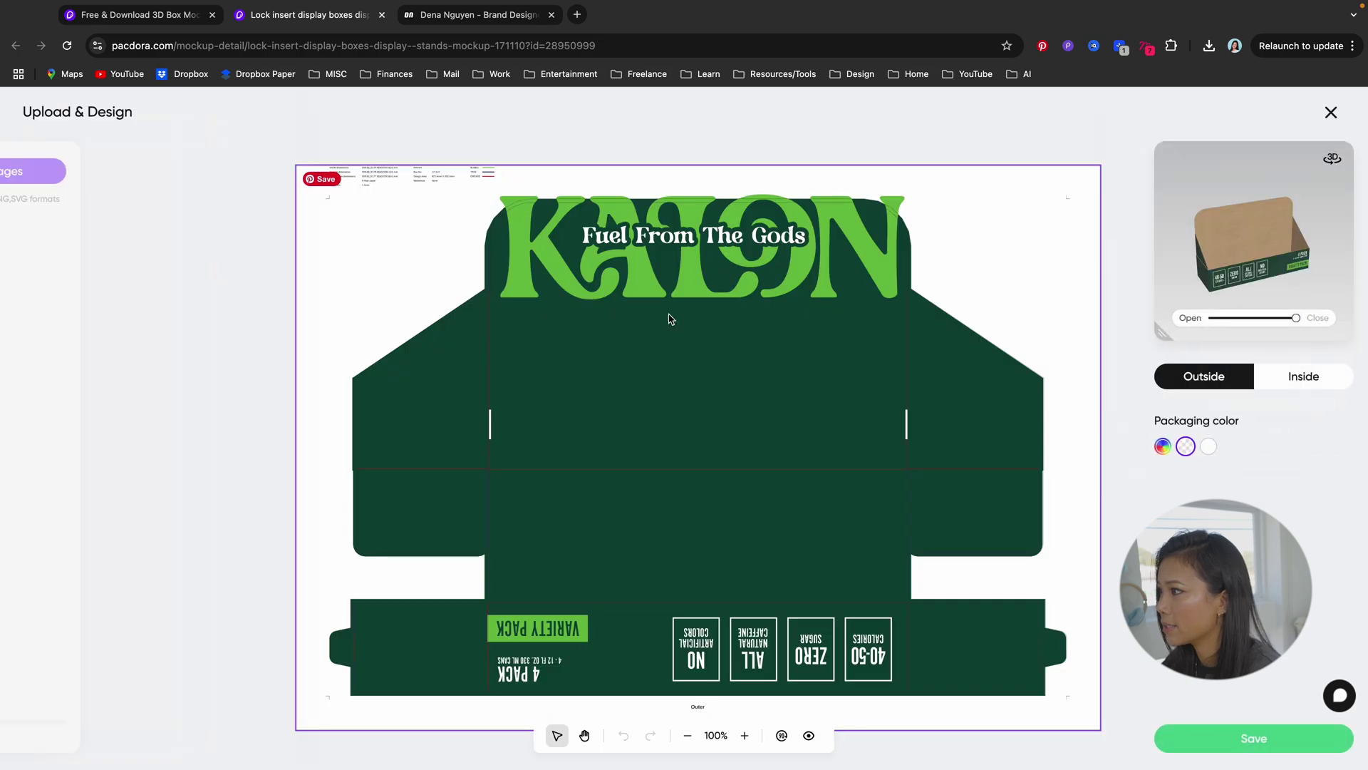
Step: Upload the light green KALON JPG, apply it to the box's Inside, save, and view the interior
click(152, 173)
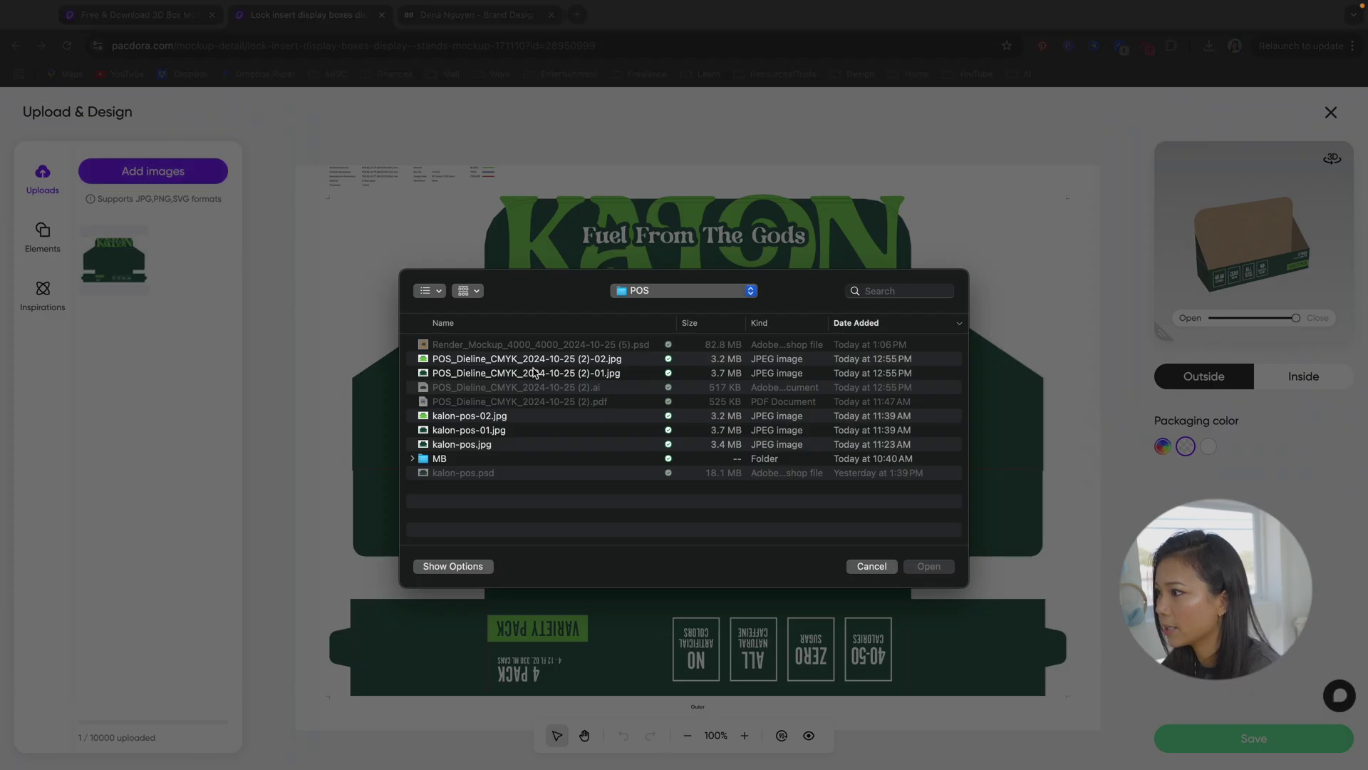
double_click(580, 376)
click(1304, 376)
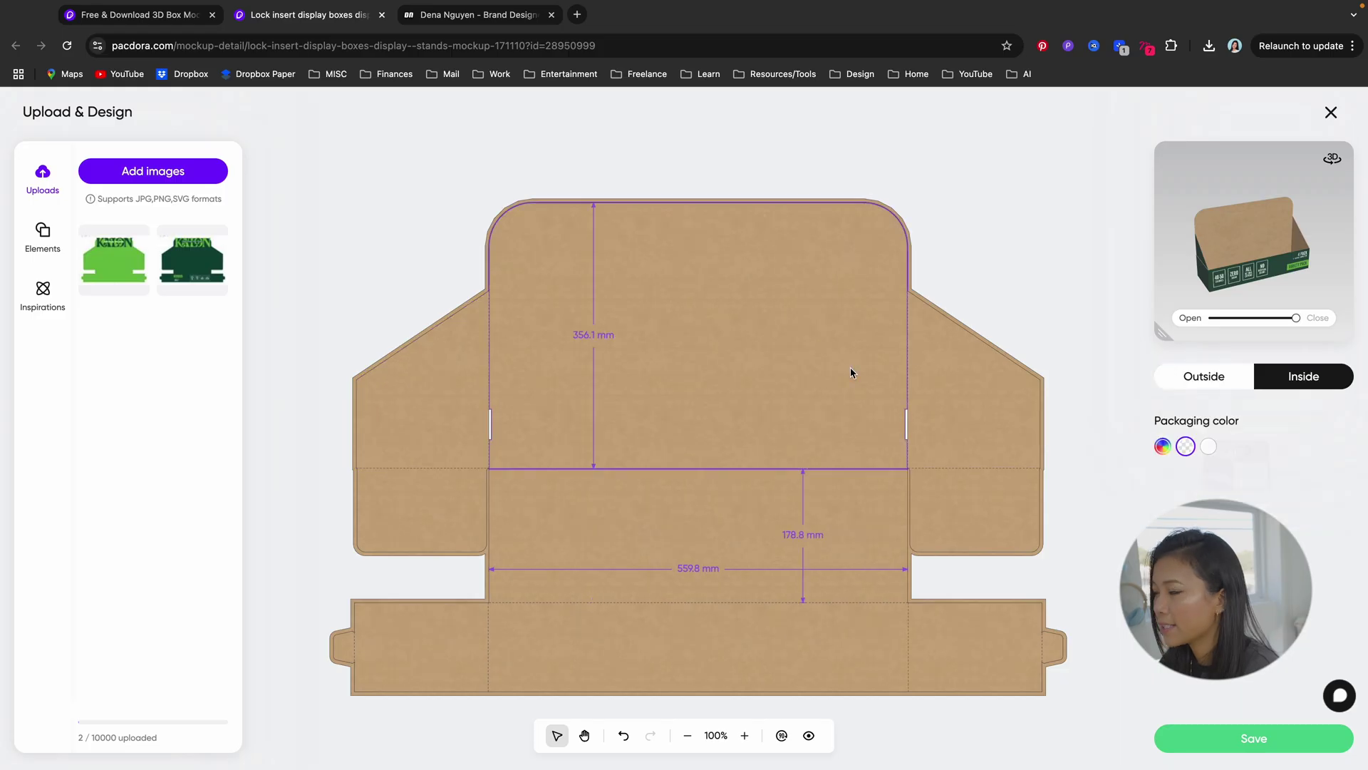
click(114, 260)
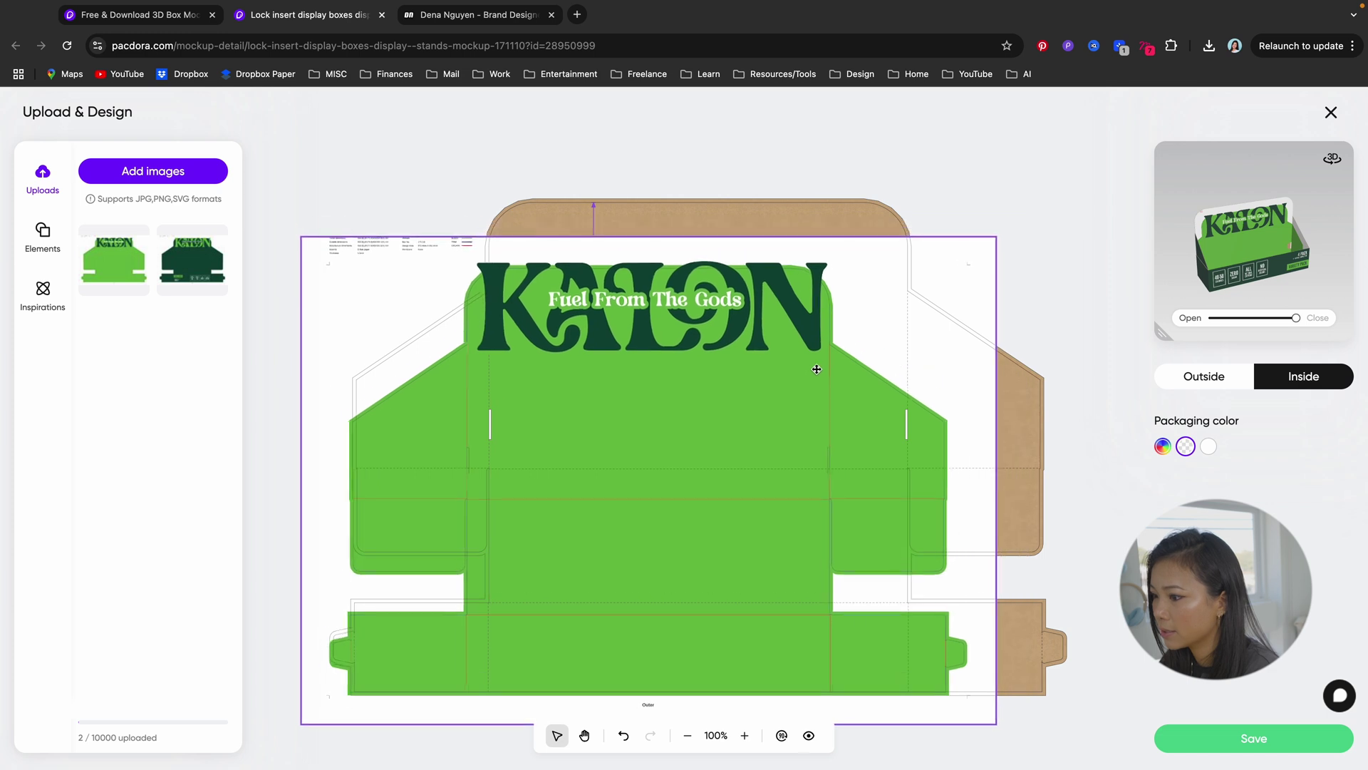
click(1258, 737)
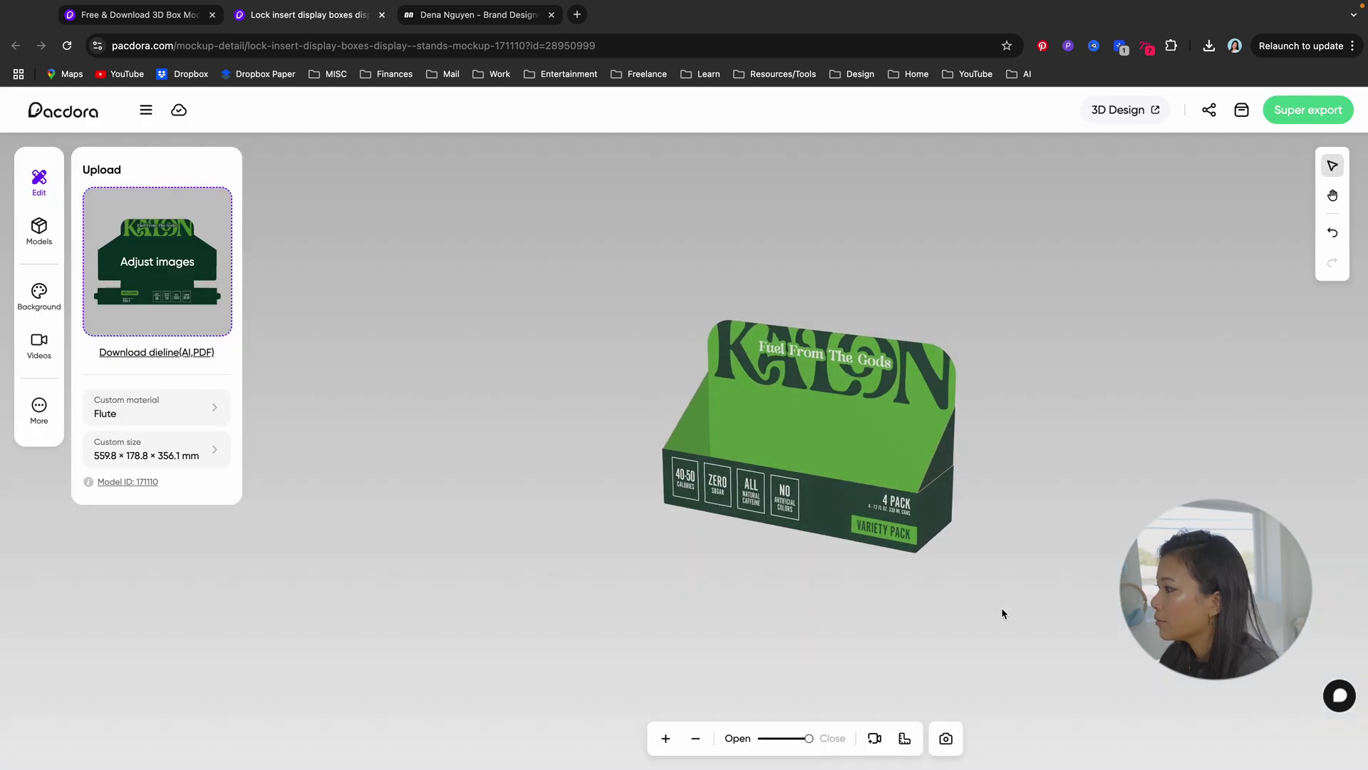
drag(1002, 613, 715, 577)
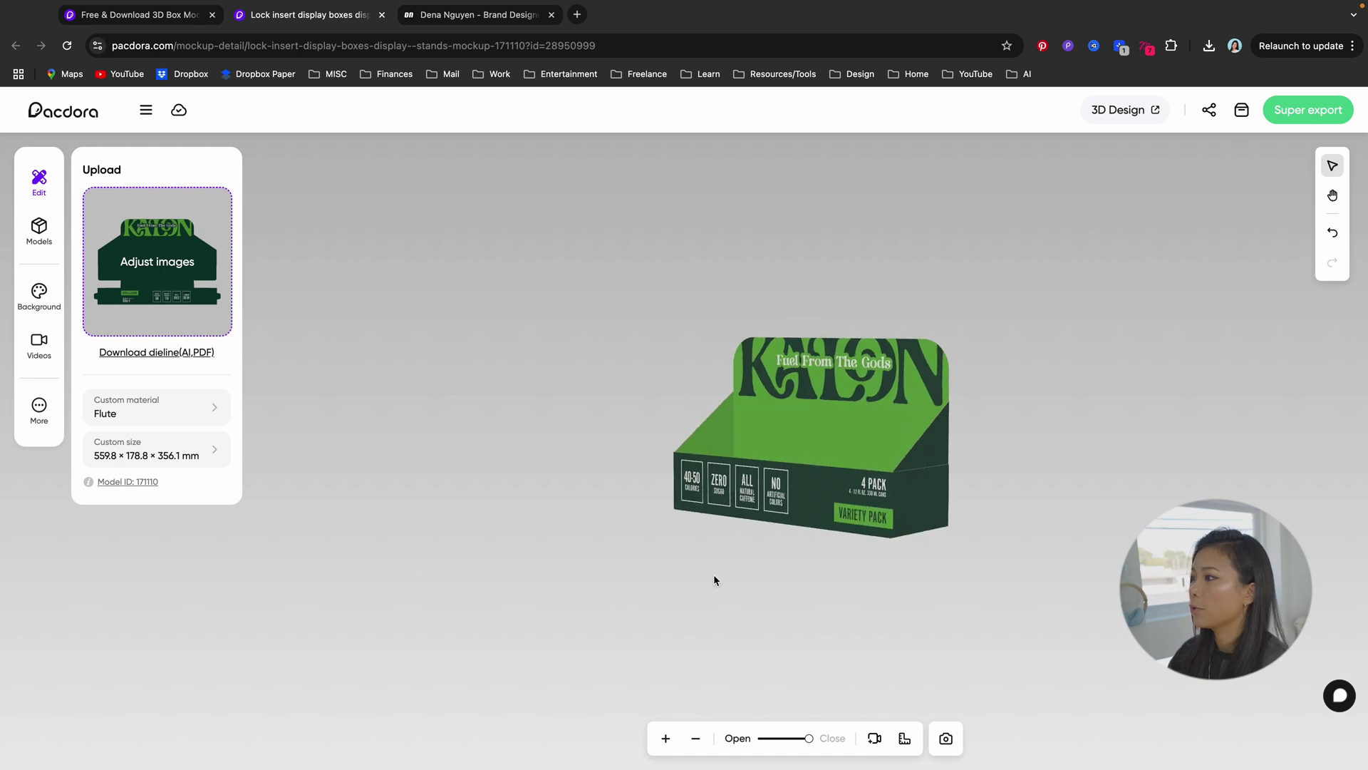
Step: Open the box animation videos and preview the folding and drop animations
click(39, 230)
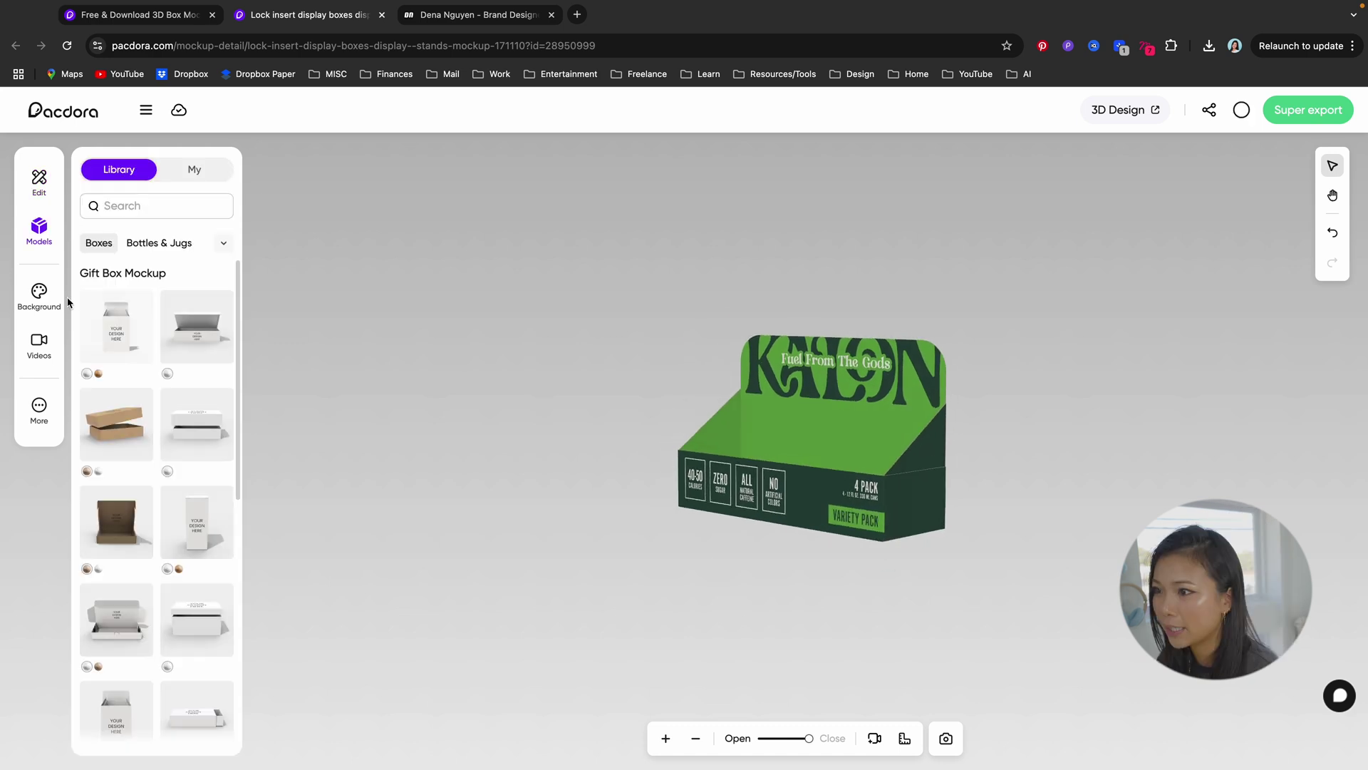
click(37, 349)
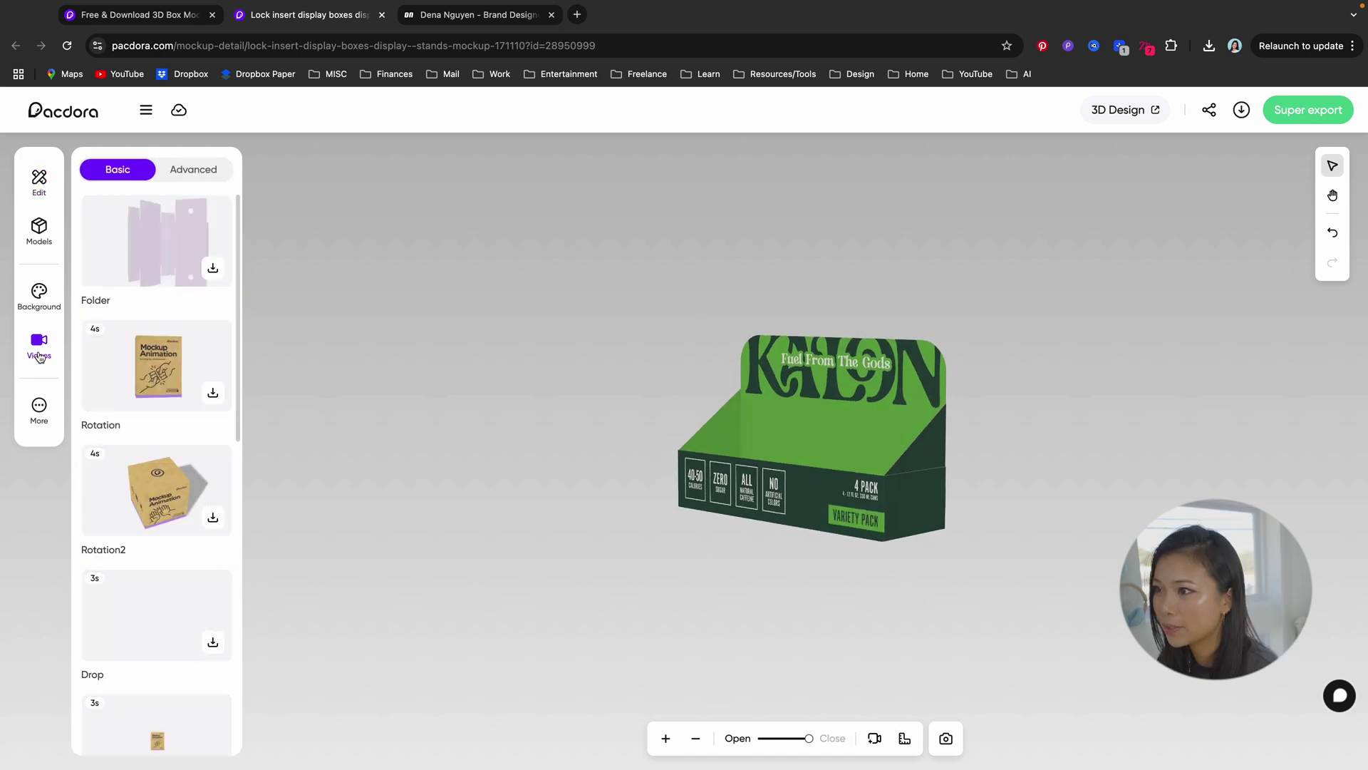
click(178, 250)
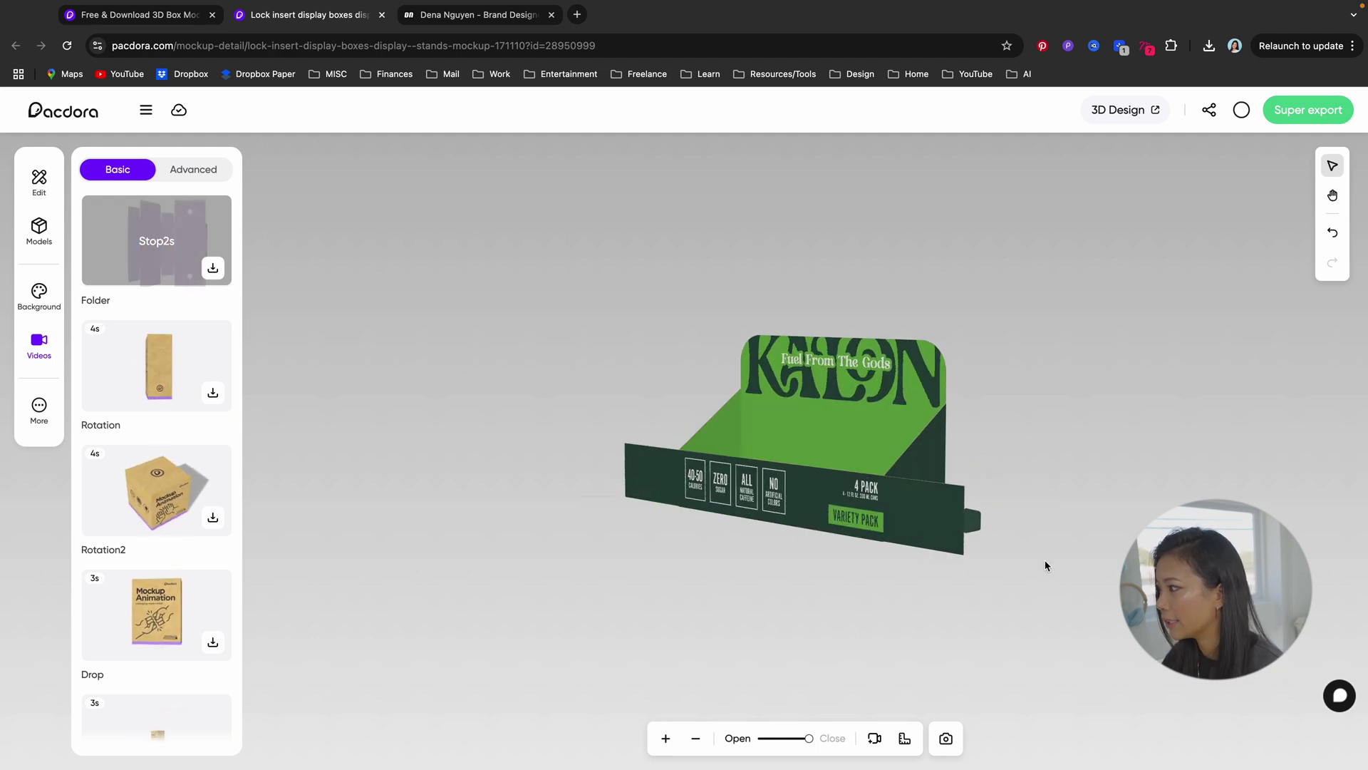
mouse_move(142, 364)
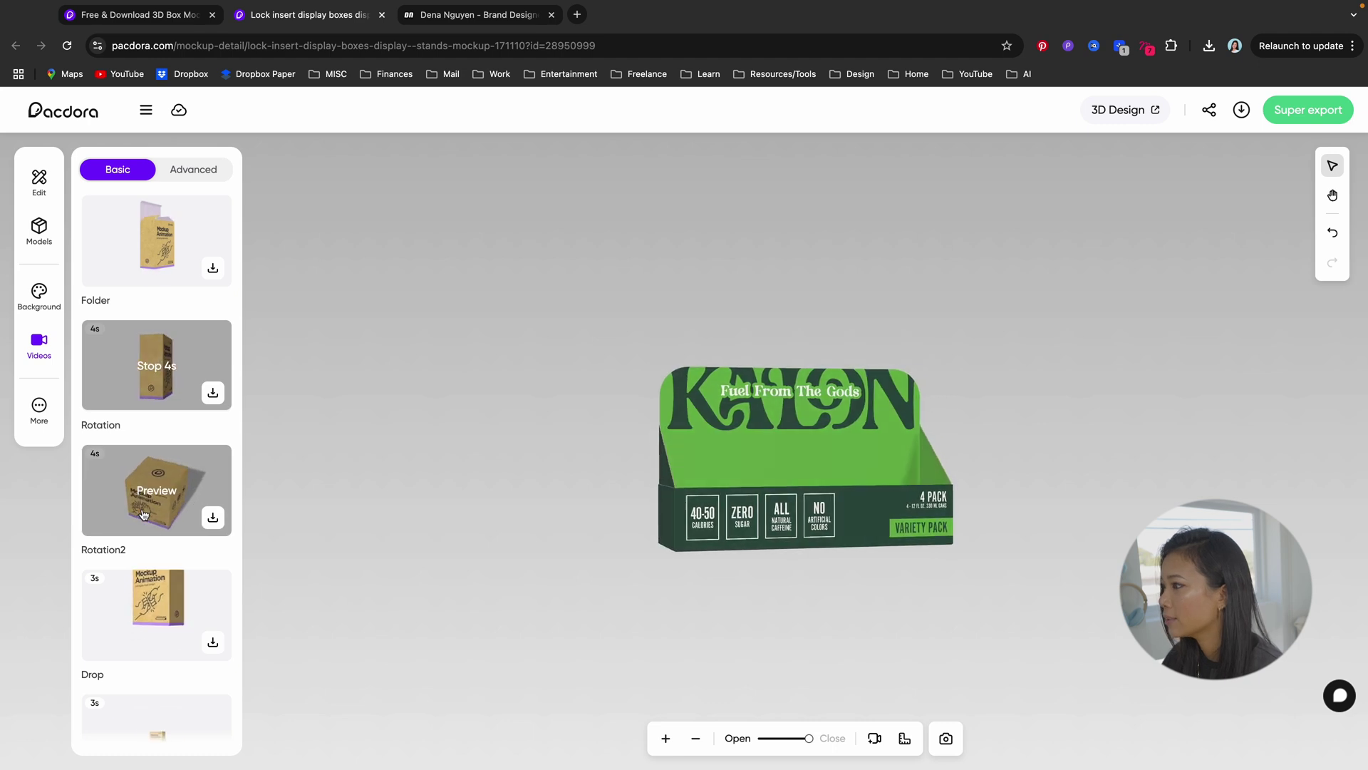
click(157, 614)
Step: Preview the Emphasis and Emphasis2 animations, then check the Advanced presets and return to Basic
scroll(161, 515, down, 2)
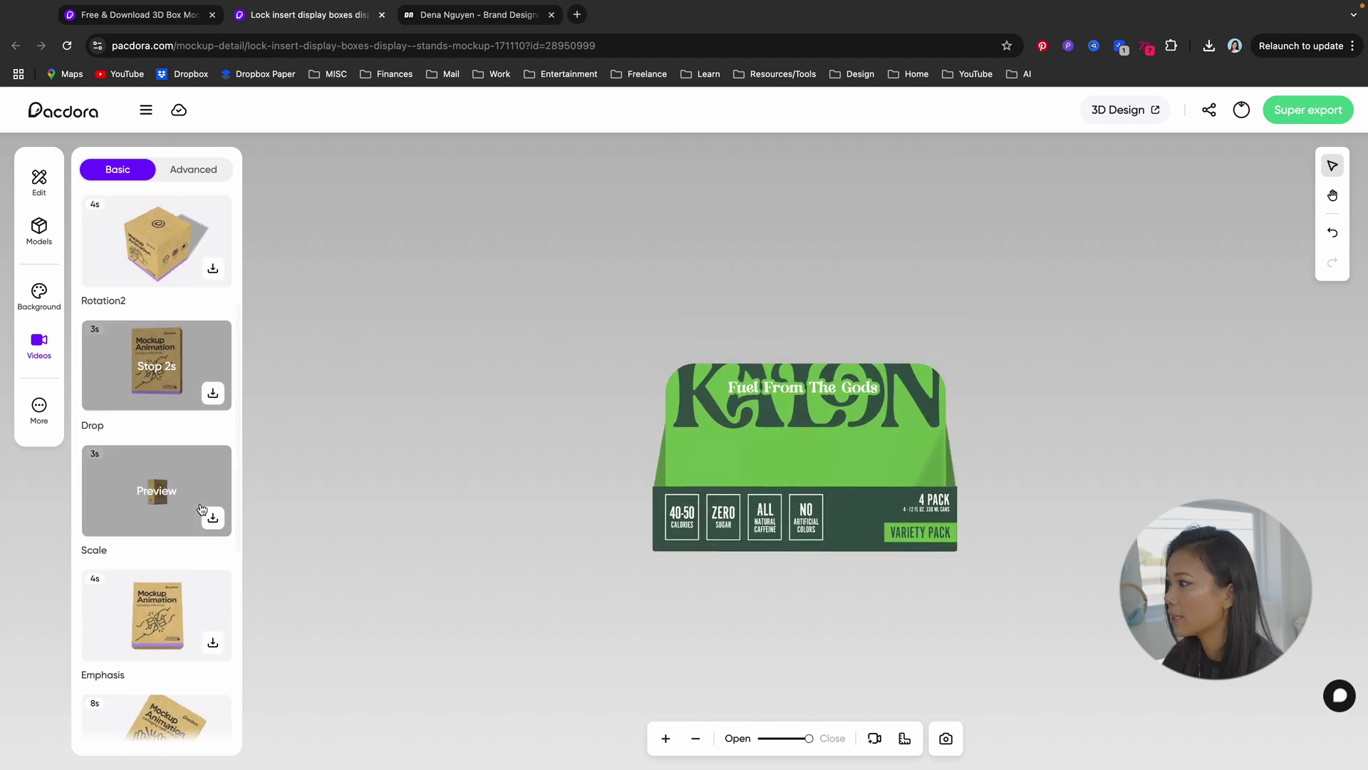
mouse_move(135, 620)
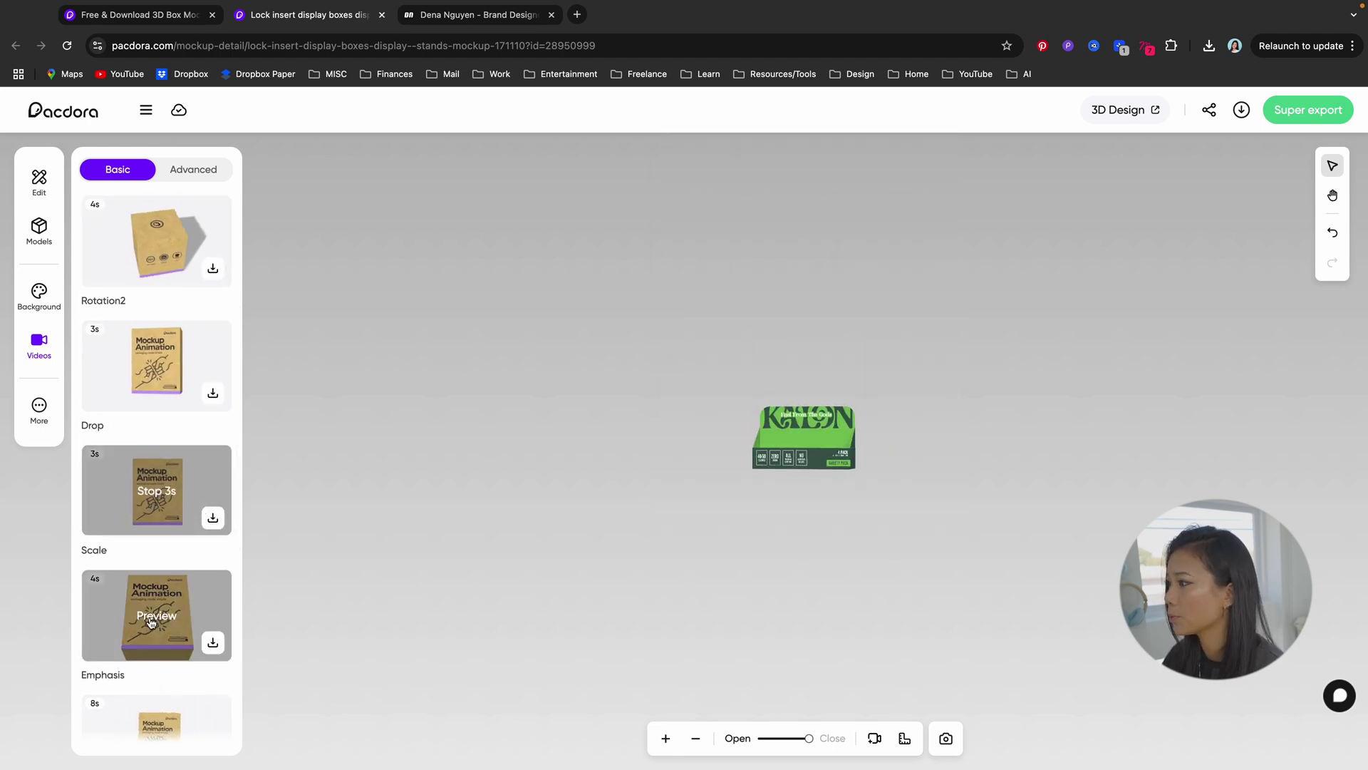
click(158, 622)
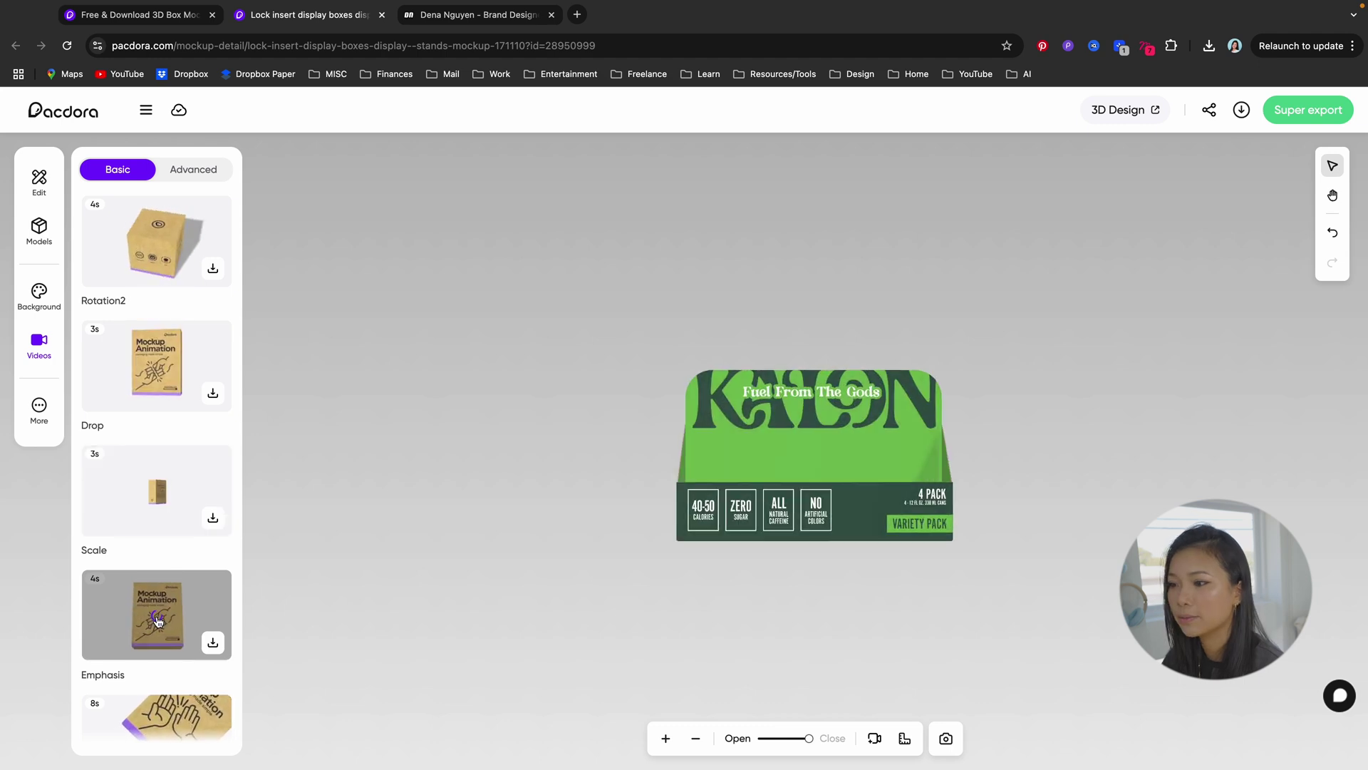
scroll(185, 585, down, 2)
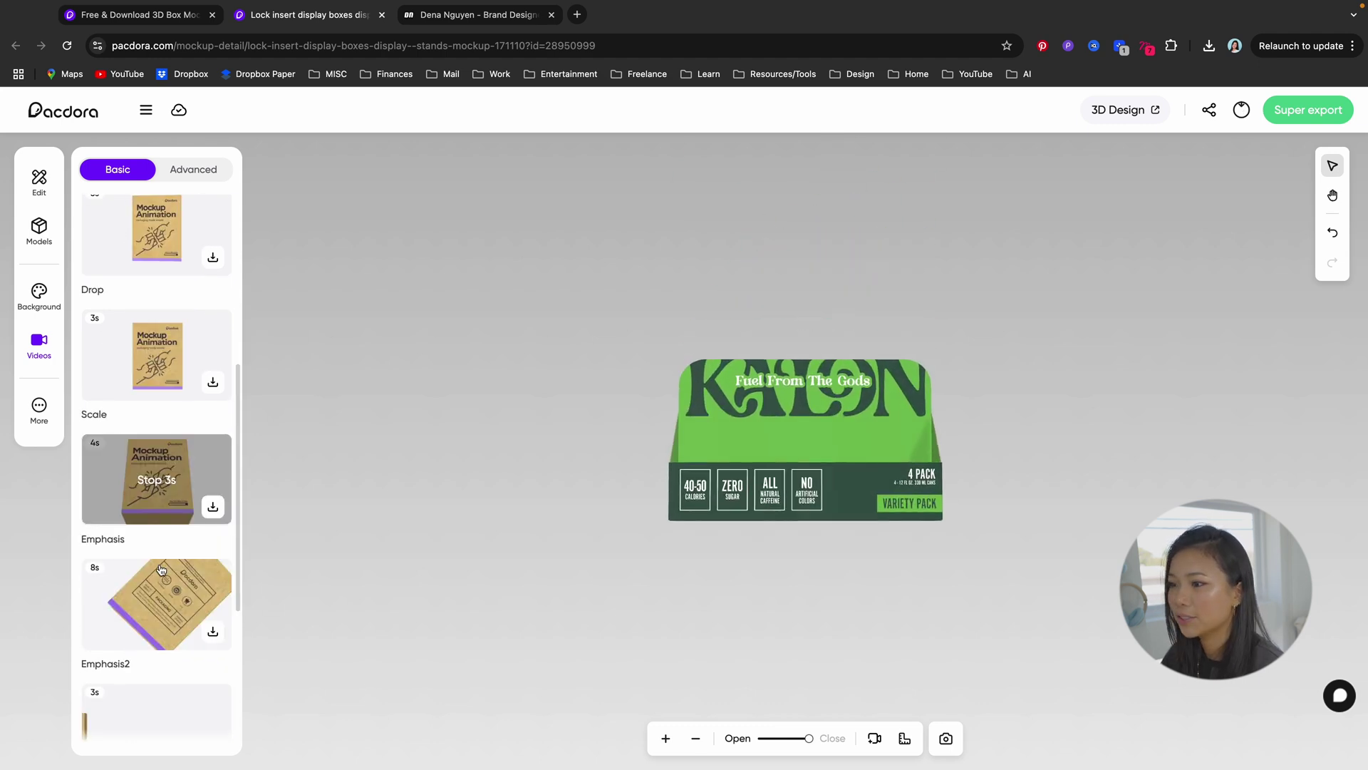
click(159, 587)
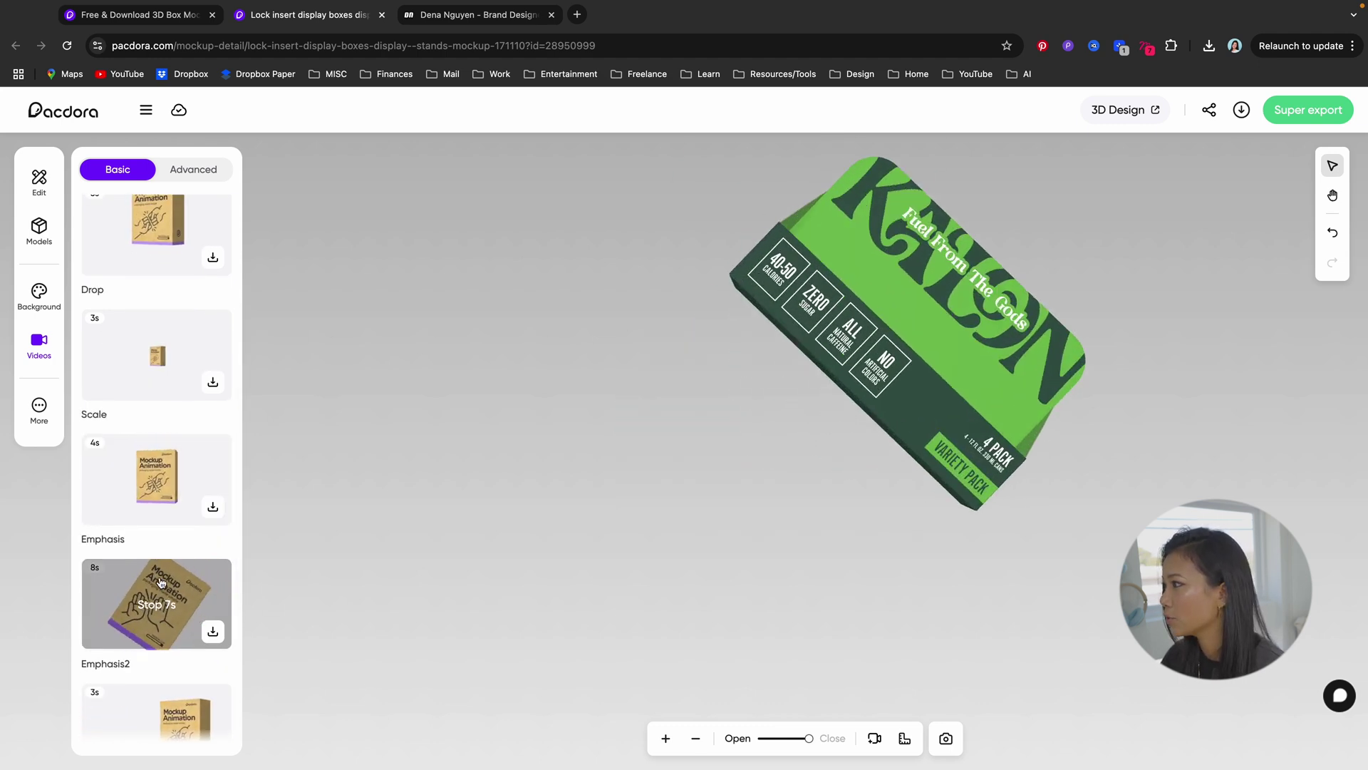
scroll(161, 583, down, 3)
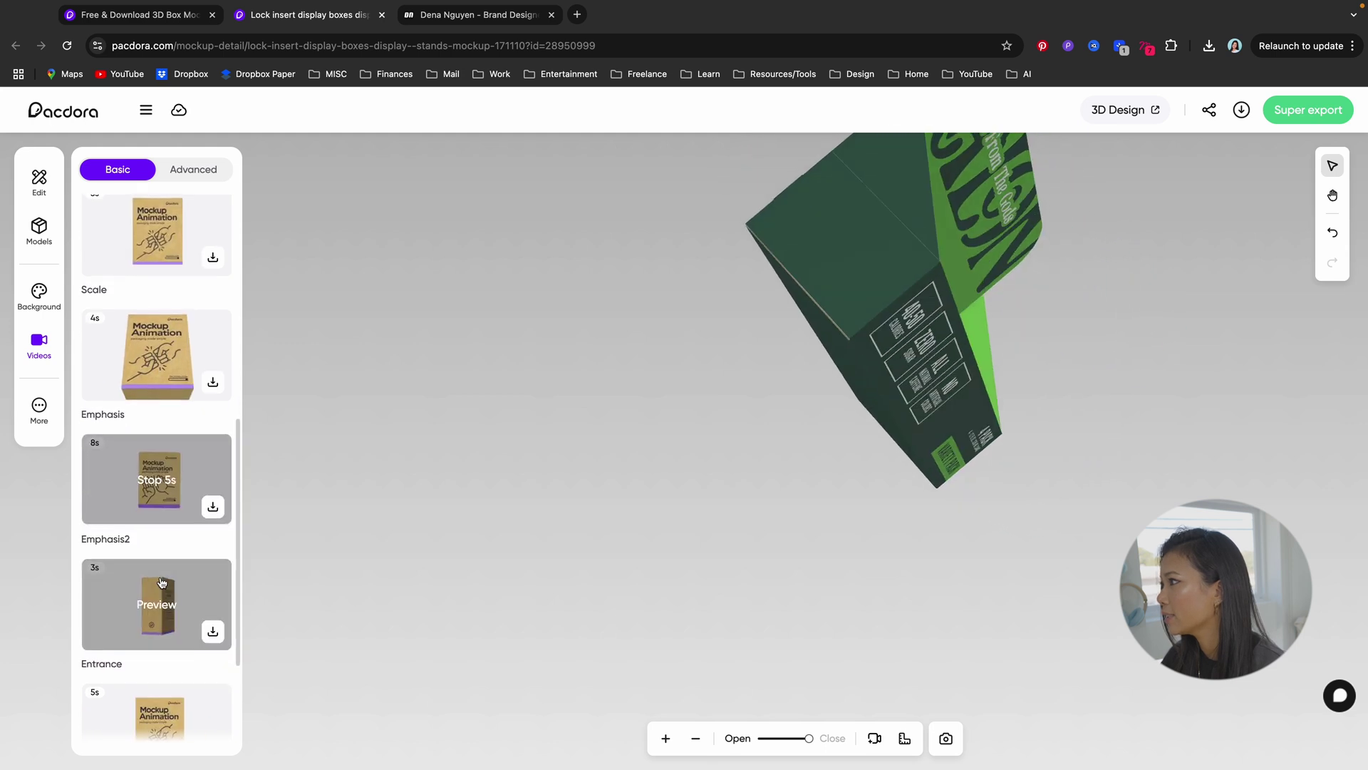
click(153, 171)
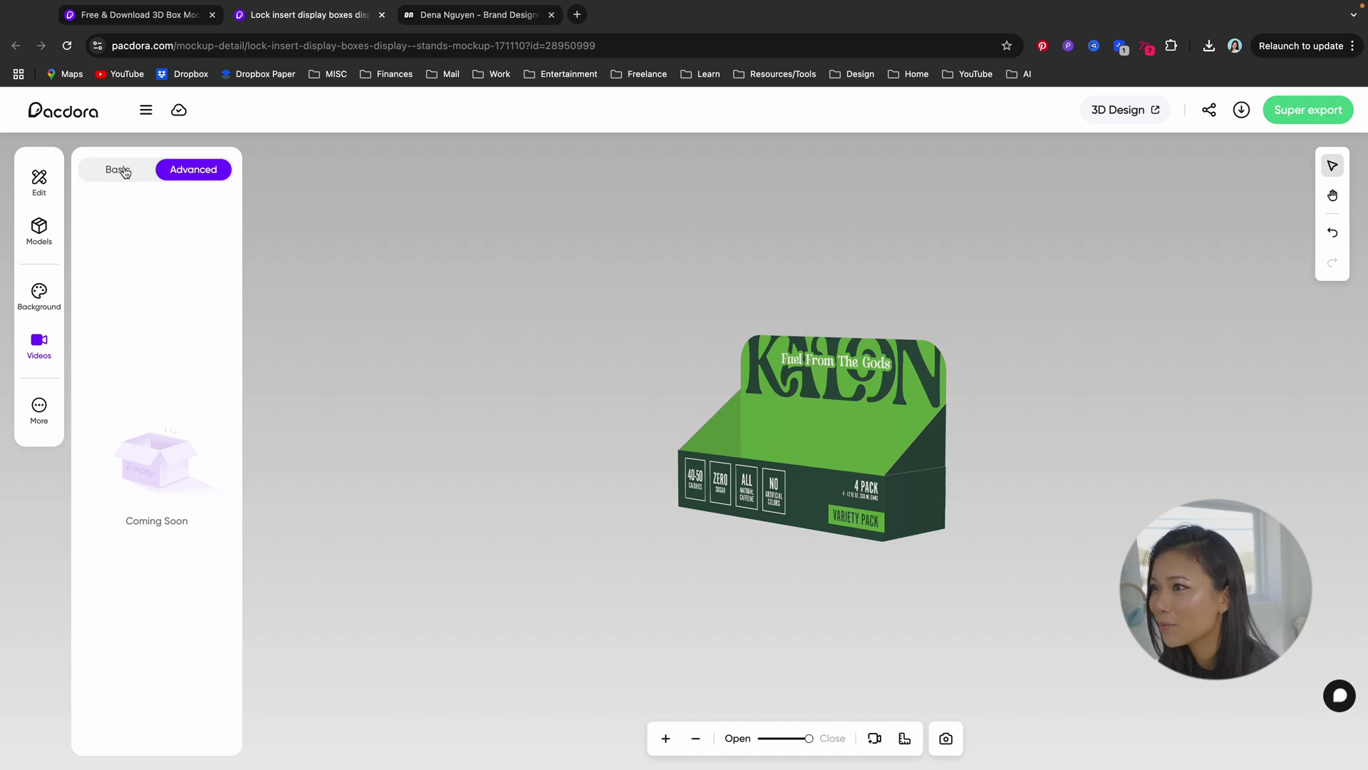
click(124, 171)
Step: Try orange and pink-to-blue gradient backgrounds behind the display box
click(51, 308)
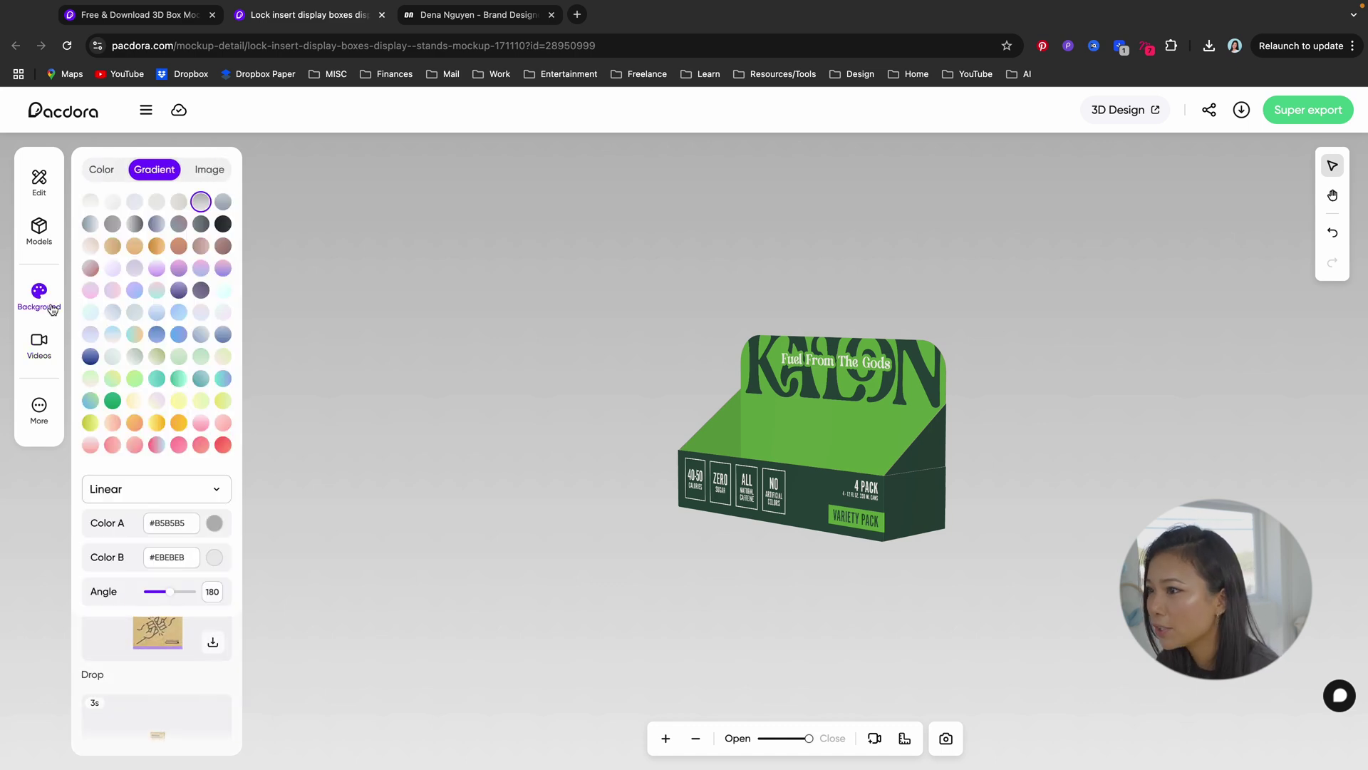
click(179, 422)
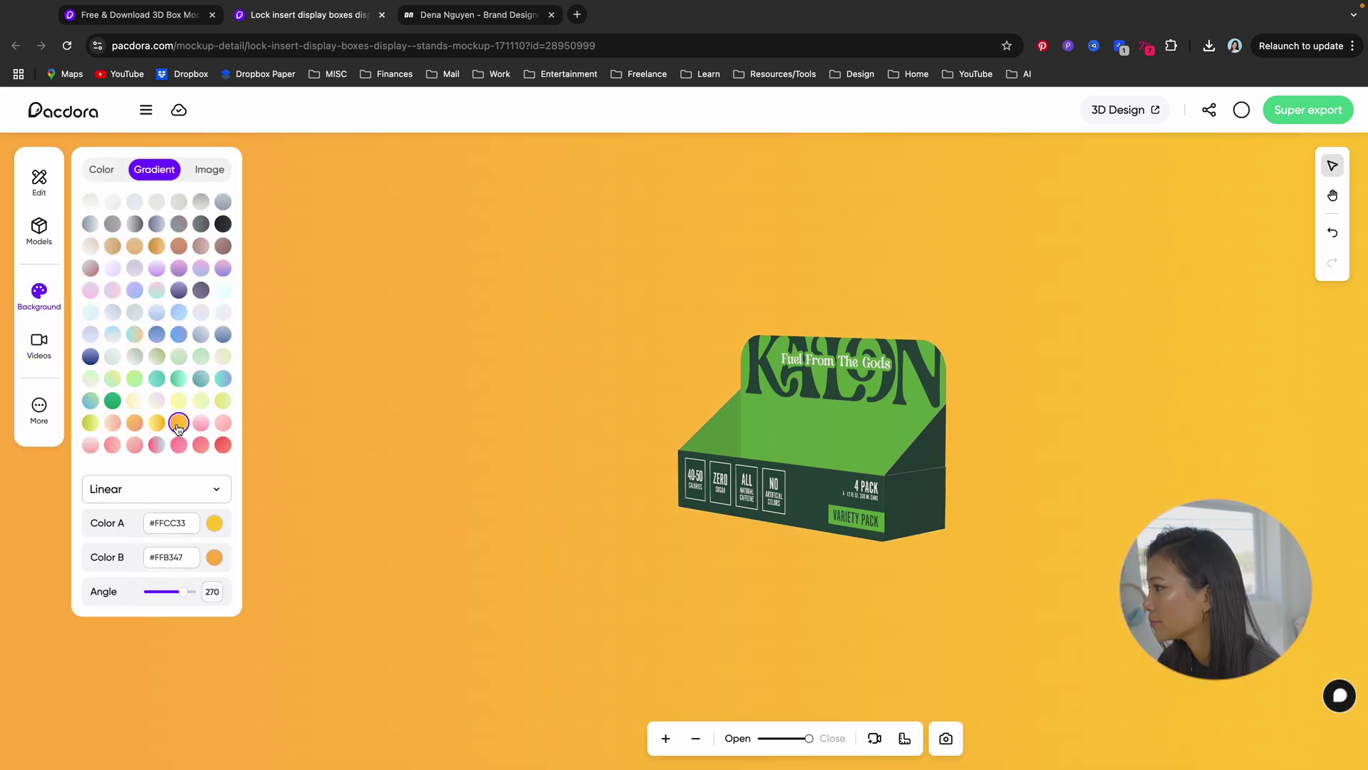
click(157, 445)
drag(784, 543, 668, 510)
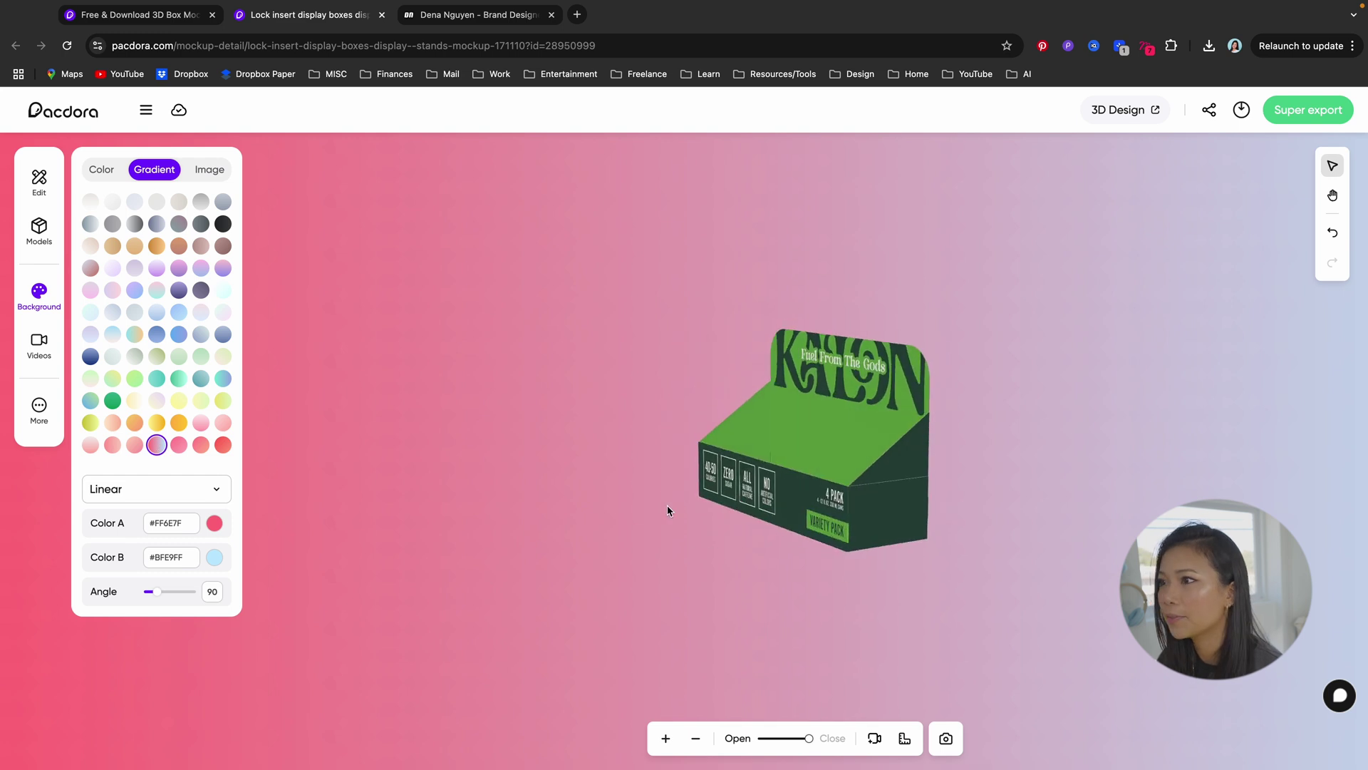
Step: Make the background transparent and turn the box to a more frontal, slightly top-down view
click(106, 171)
click(92, 228)
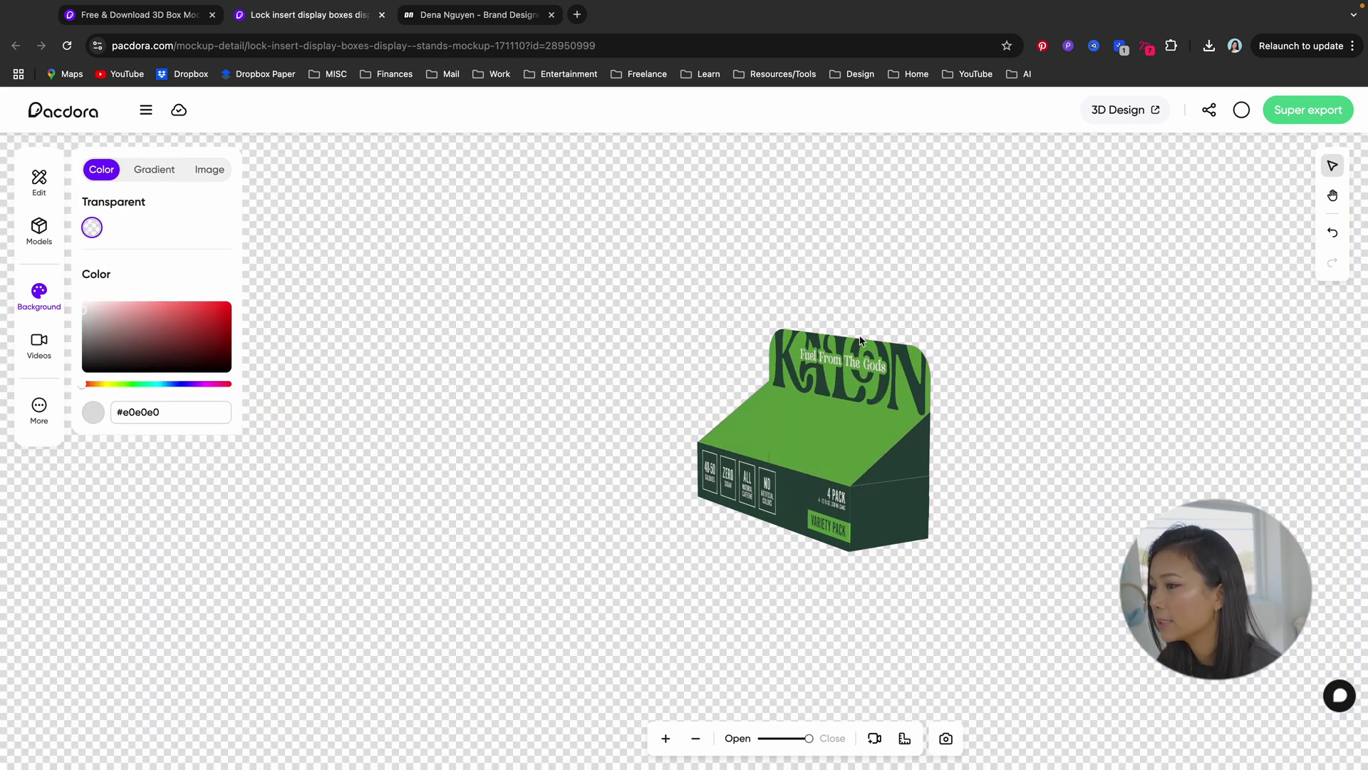
drag(965, 287, 1063, 526)
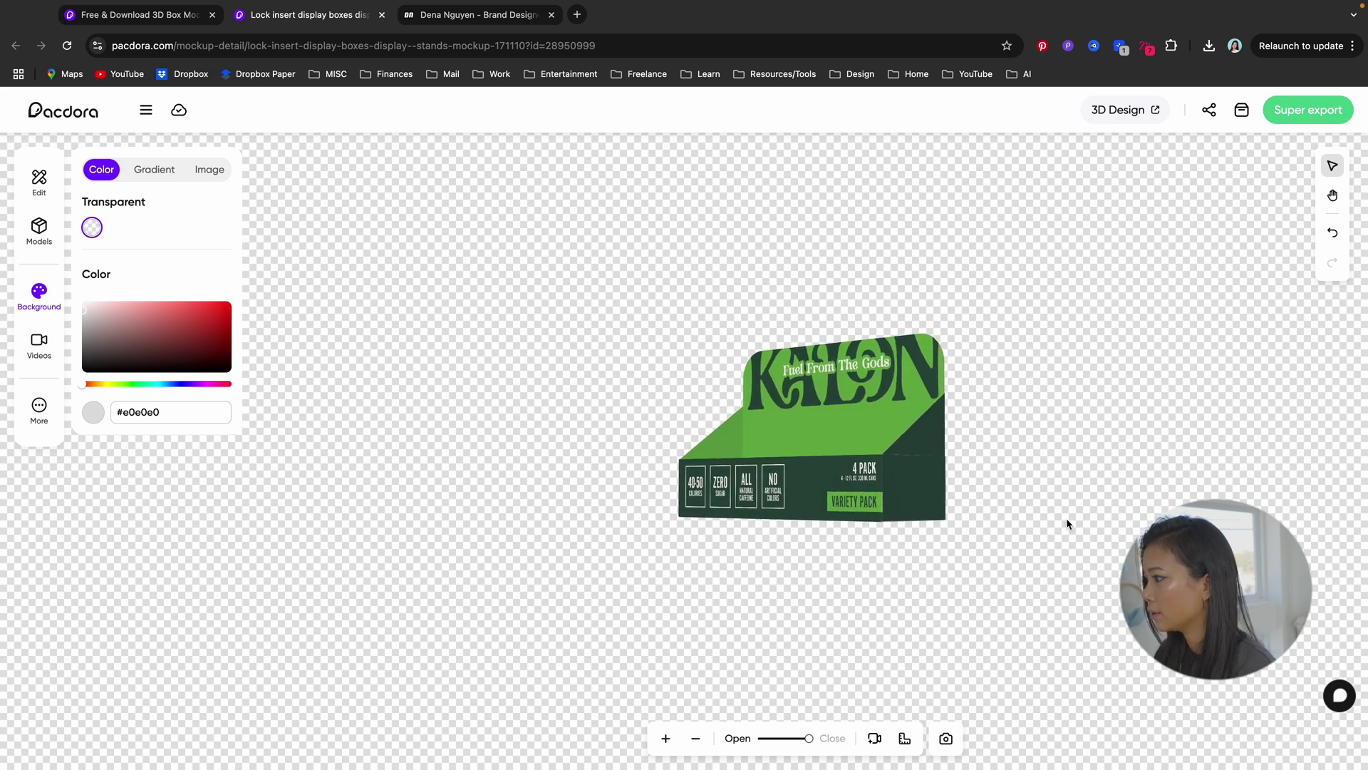
drag(1066, 524, 1062, 544)
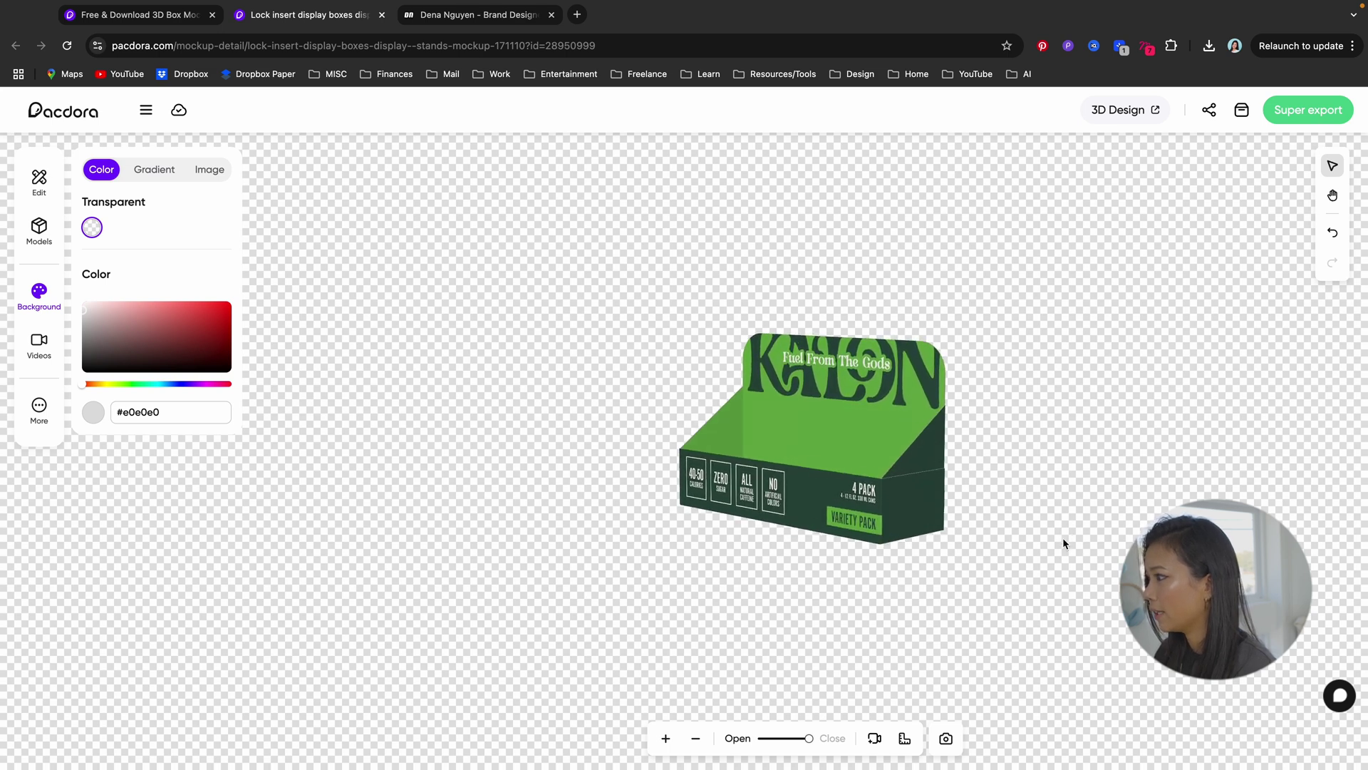
click(1300, 113)
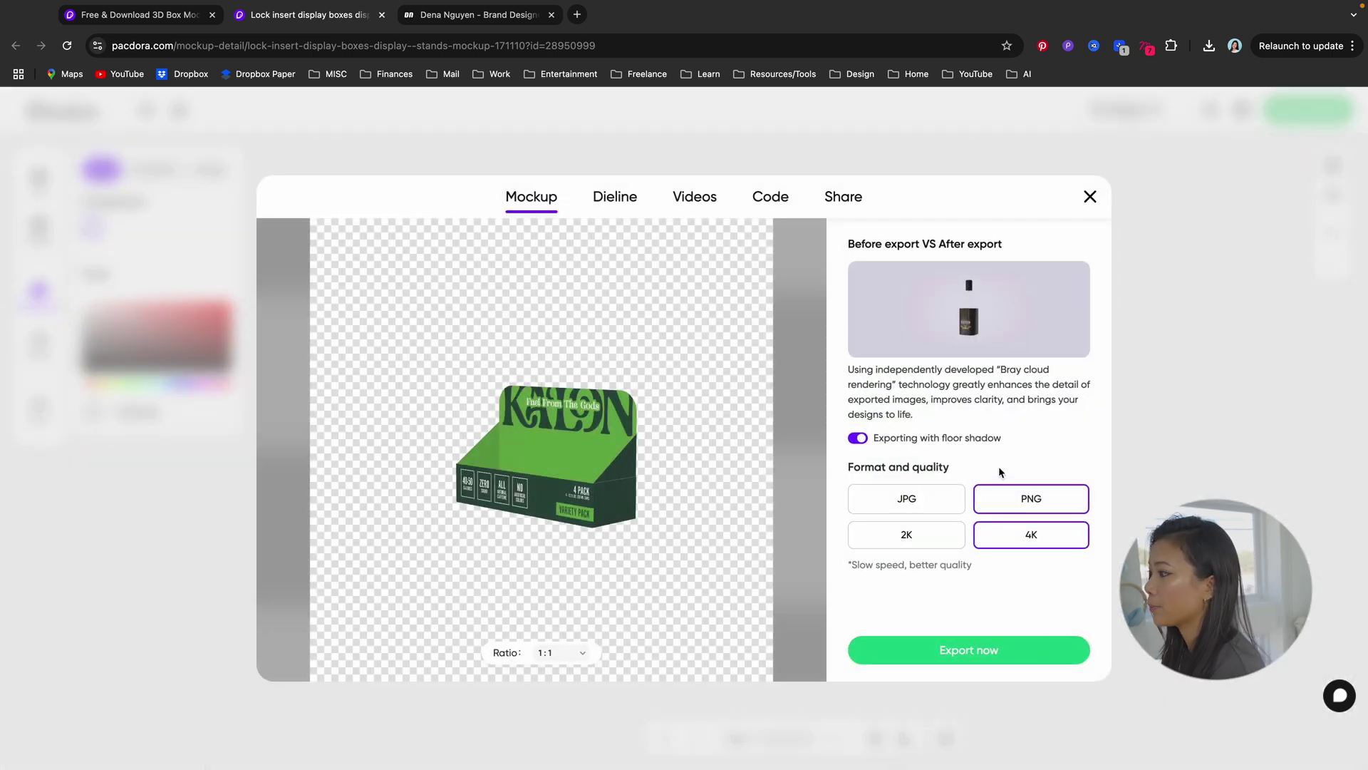
Step: Export the 4K PNG at 1:1 ratio after briefly trying 16:9
click(583, 652)
click(564, 532)
click(585, 656)
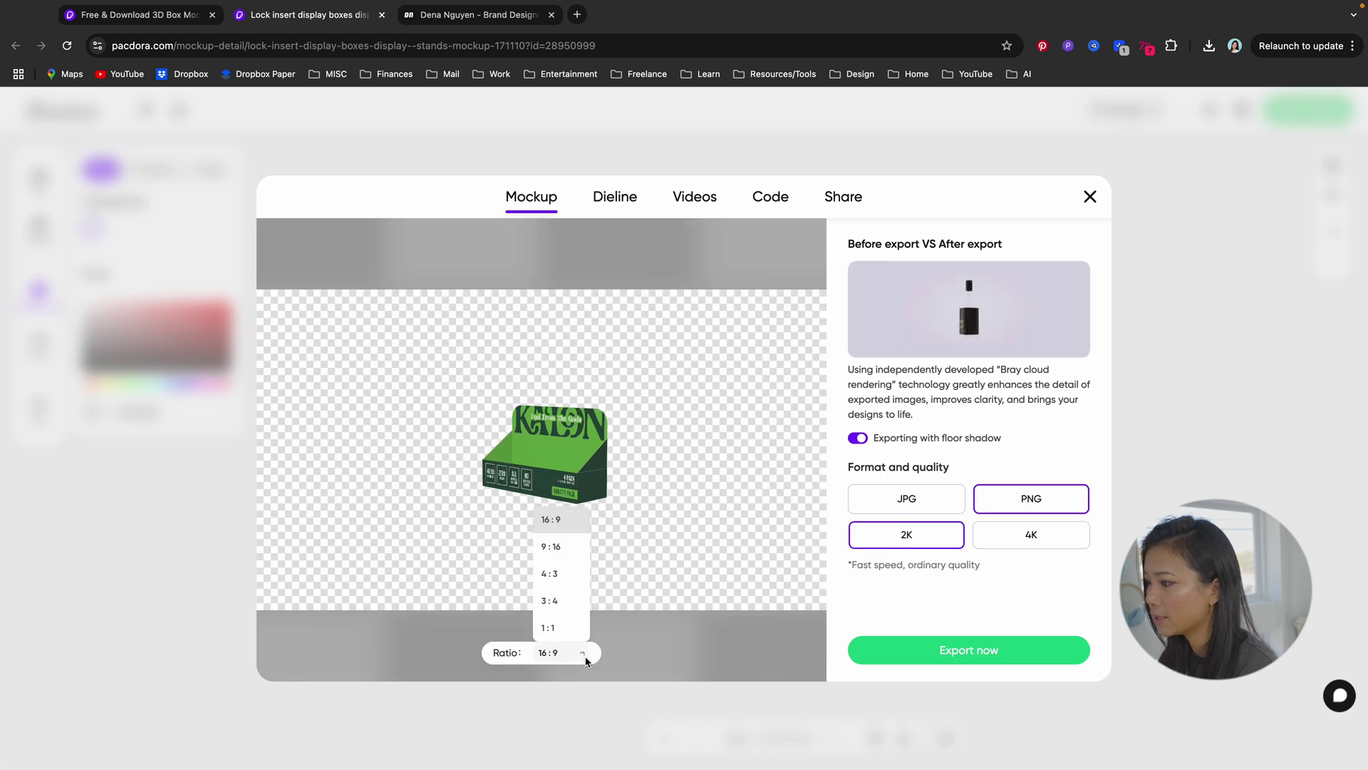
click(563, 627)
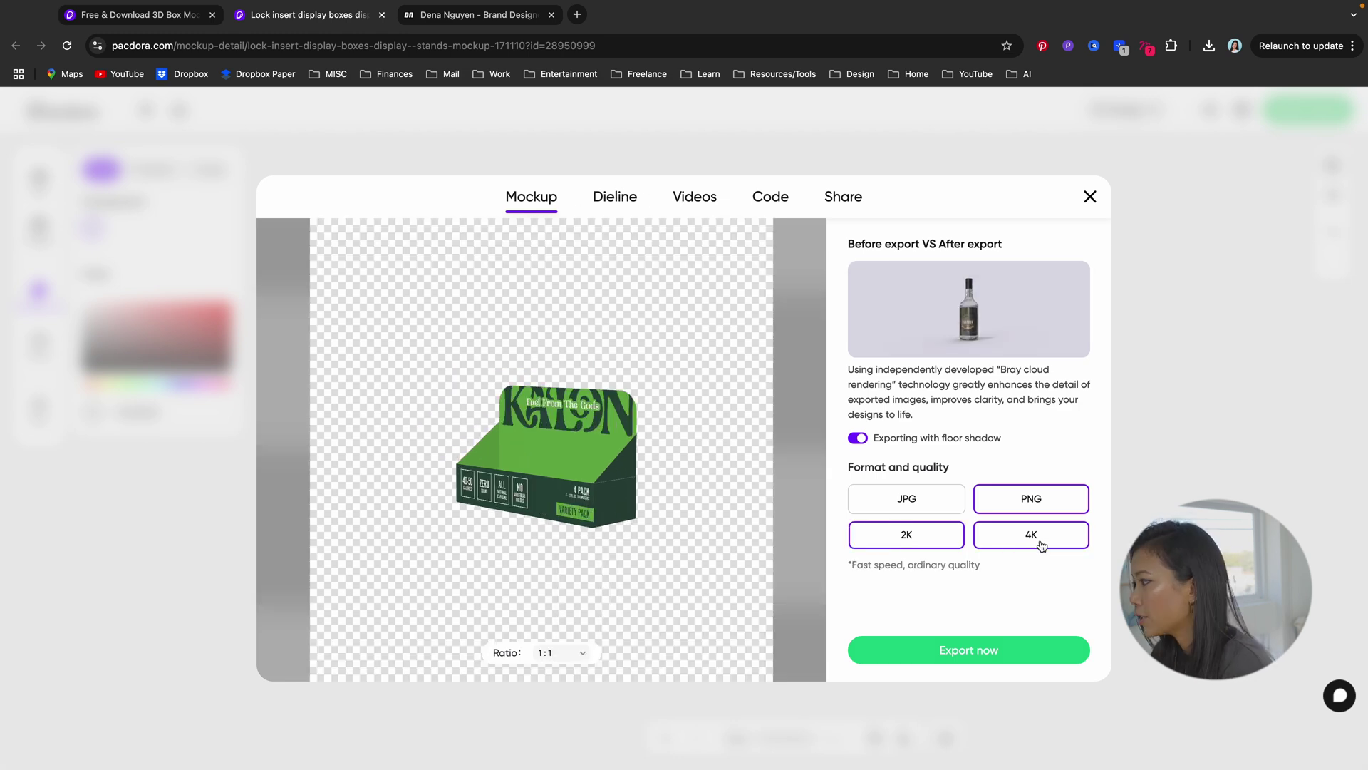
click(968, 649)
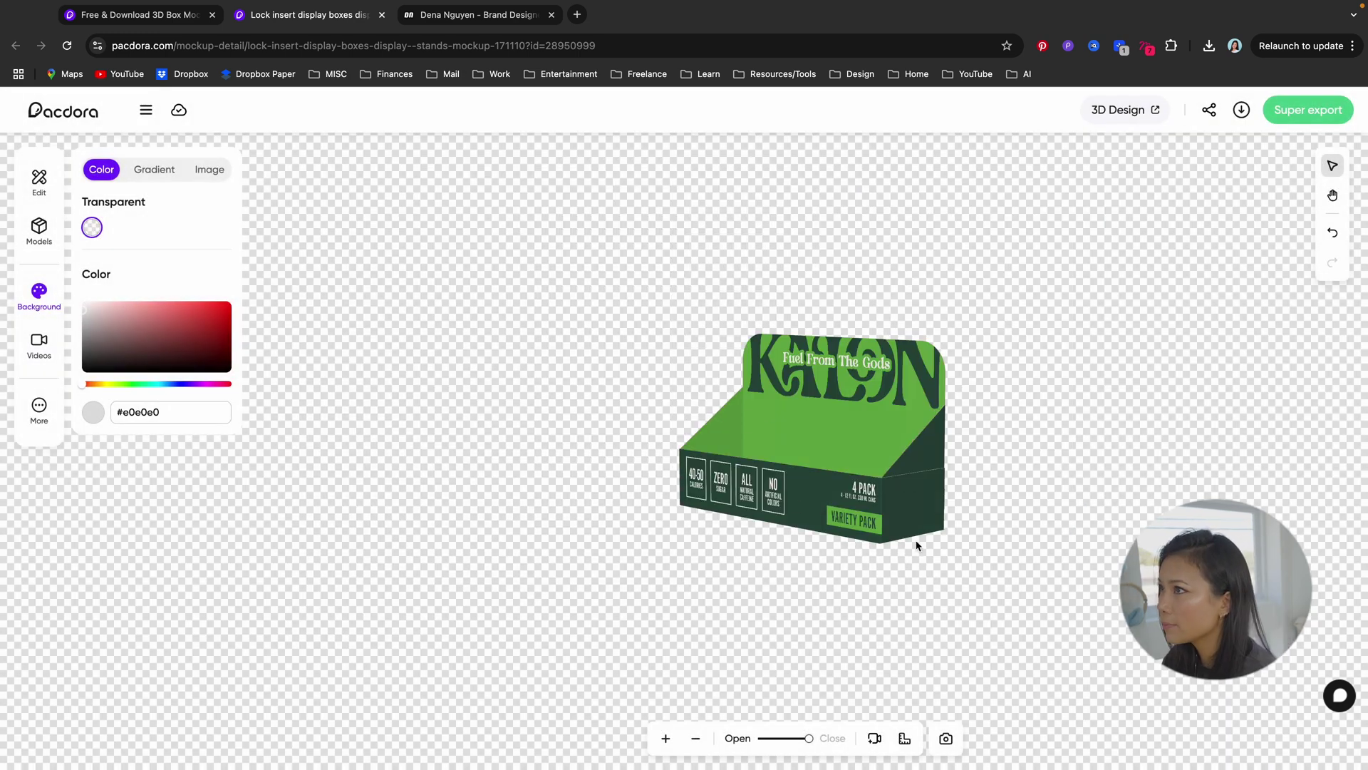
click(158, 21)
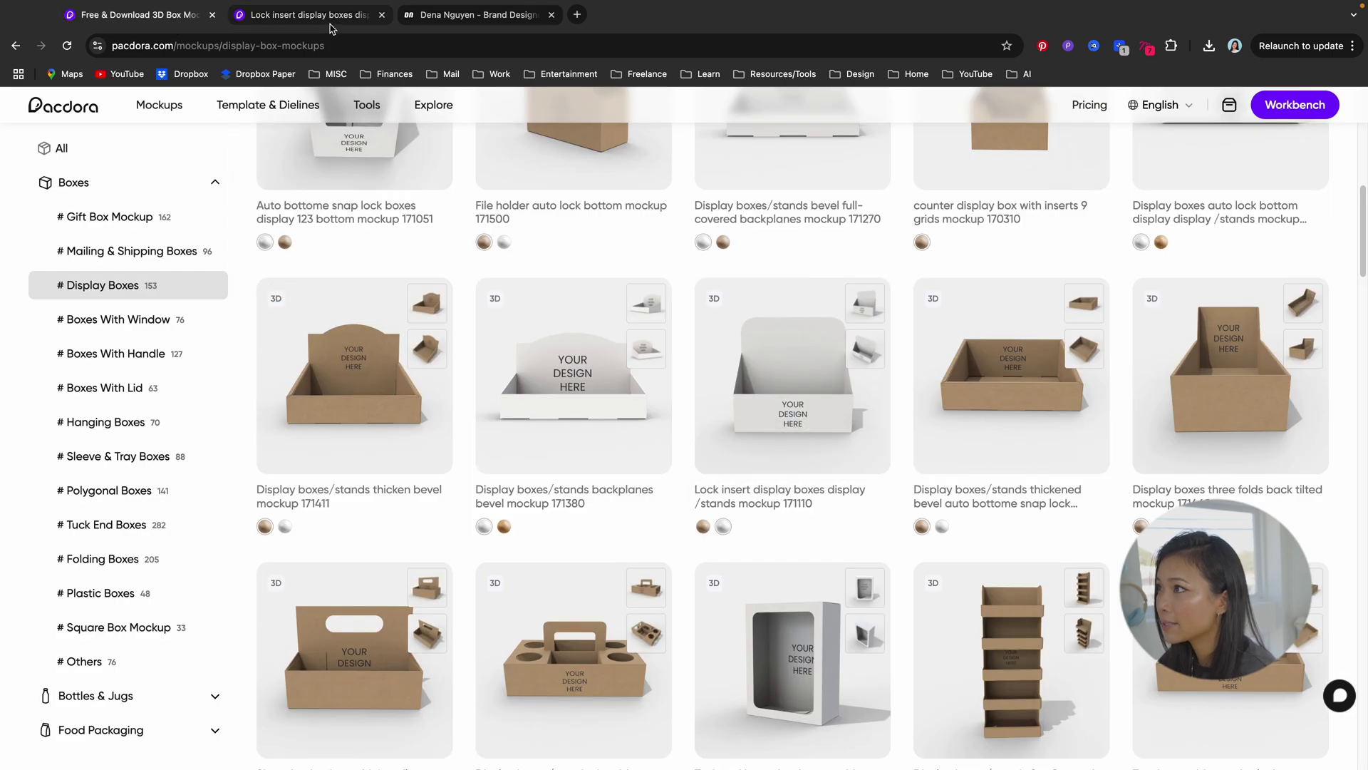
Step: Return to the mockup listing and browse the mockup categories
scroll(285, 301, up, 10)
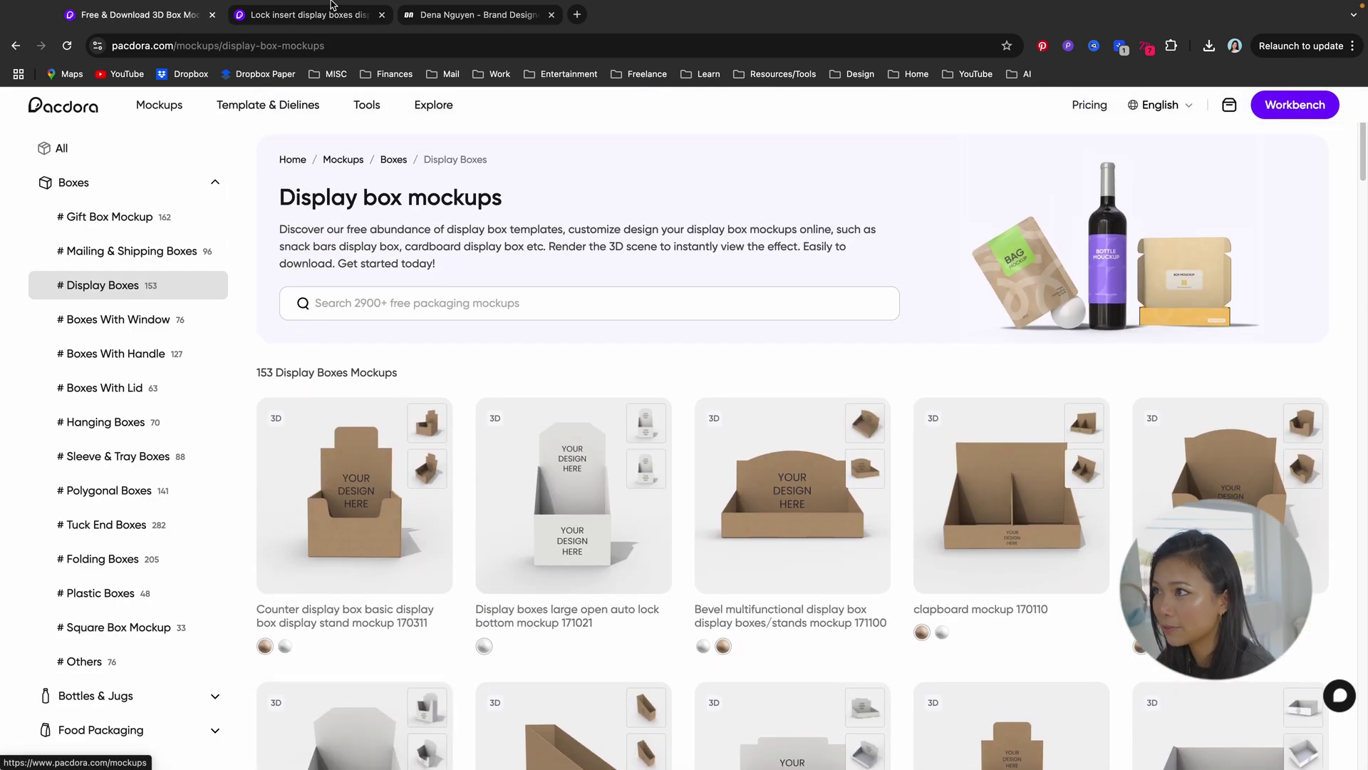
click(331, 9)
click(151, 16)
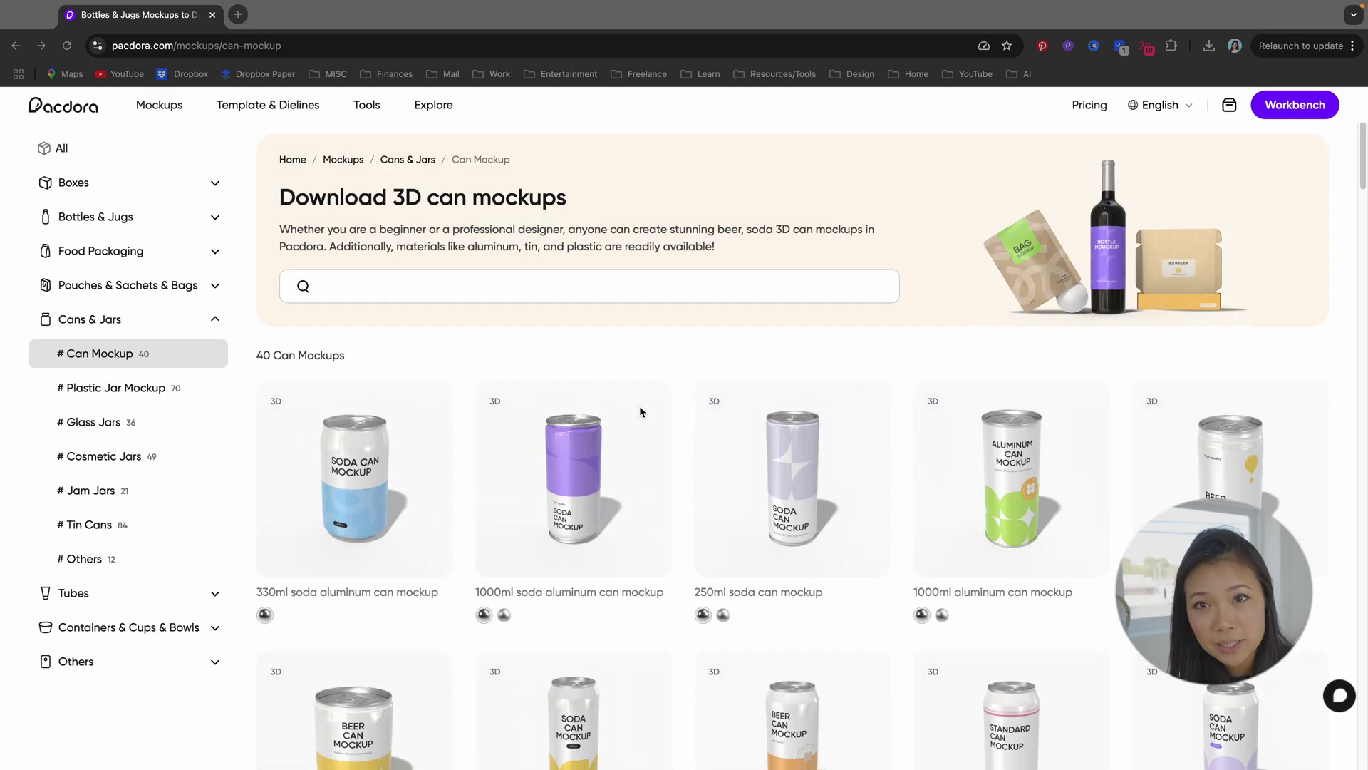
scroll(640, 408, down, 3)
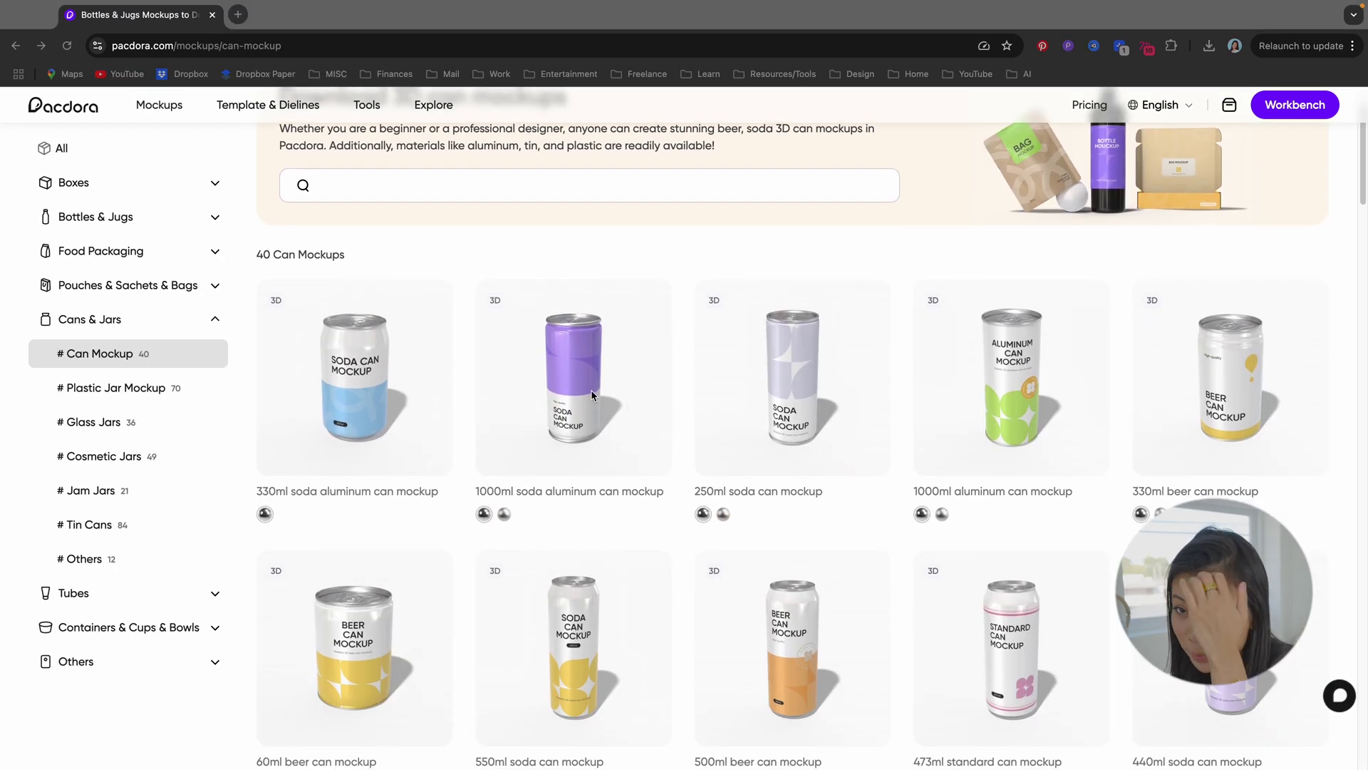
scroll(588, 396, up, 3)
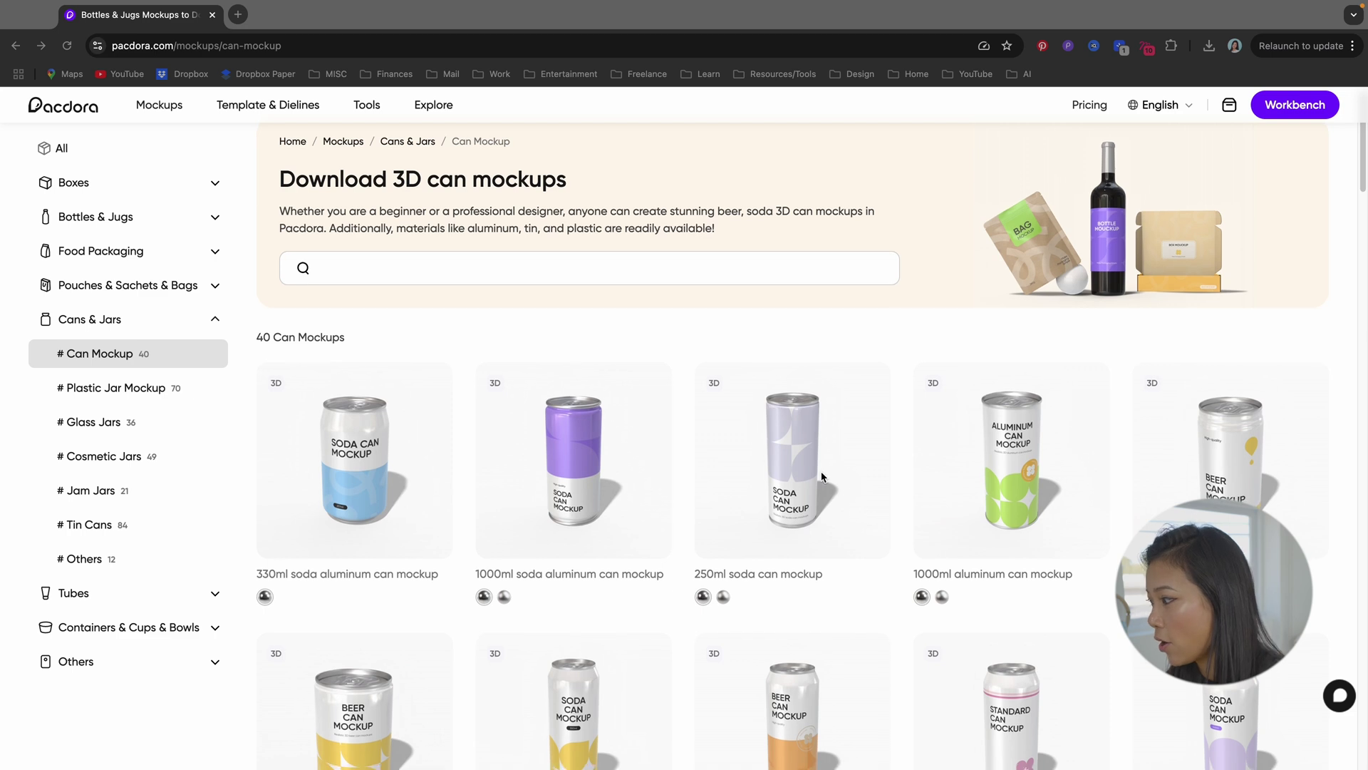
scroll(643, 412, down, 4)
scroll(644, 412, down, 4)
scroll(644, 412, up, 7)
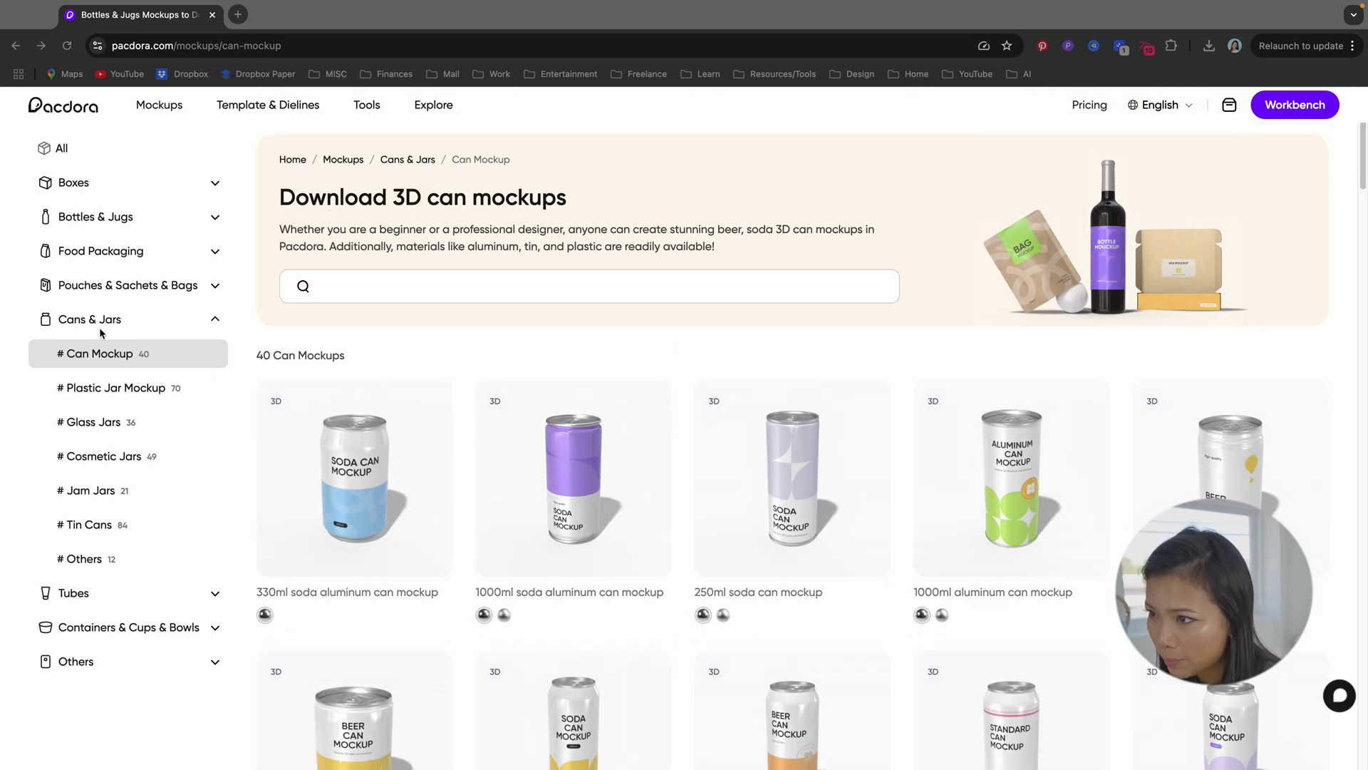
Step: Filter to Cans & Jars > Can Mockup and open the 473ml standard can
click(131, 322)
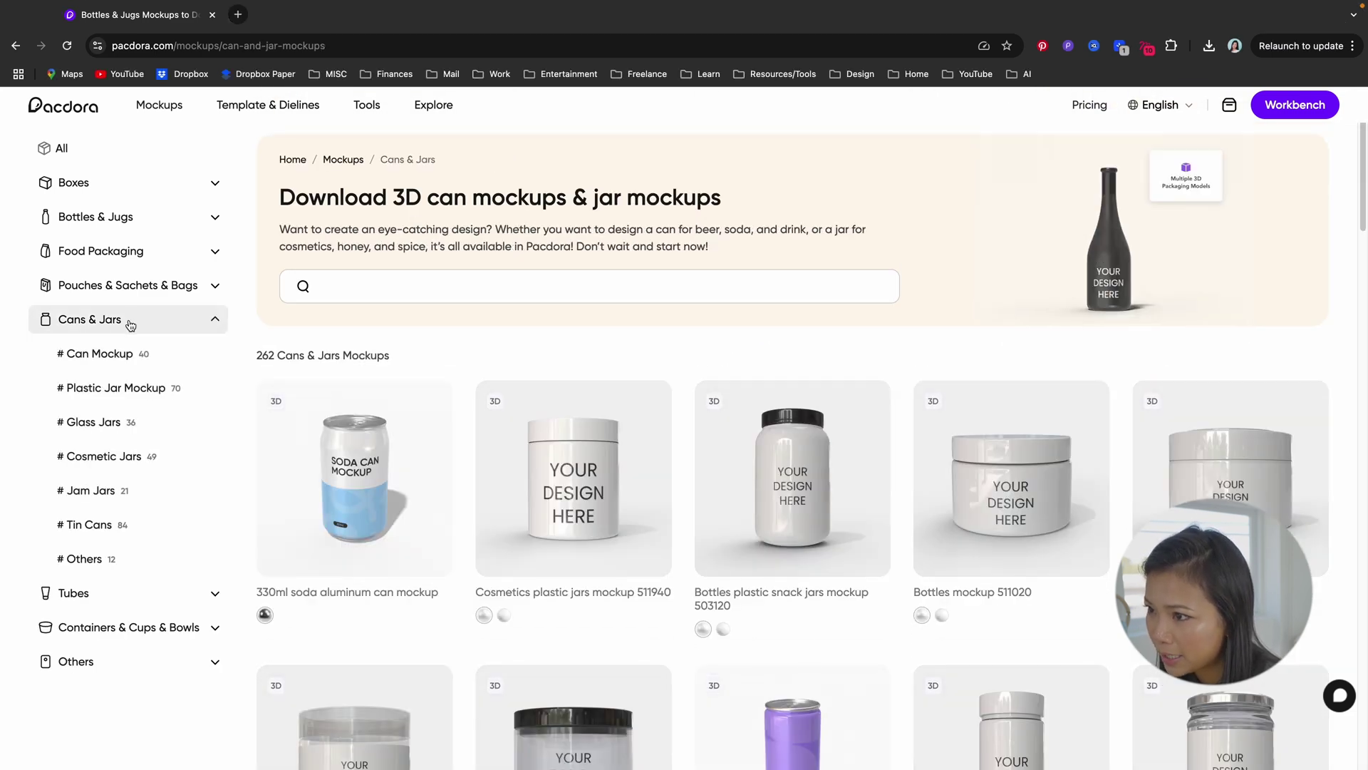
scroll(758, 397, down, 2)
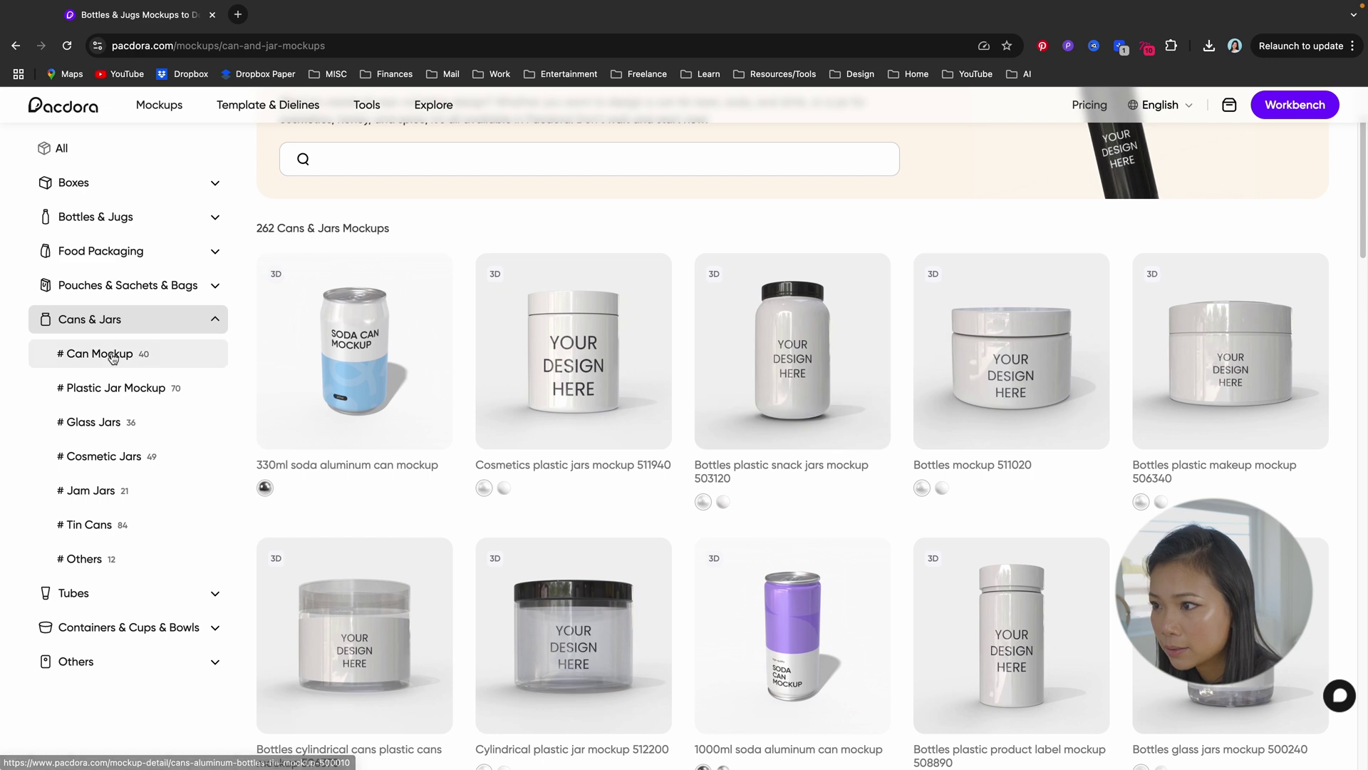
click(112, 356)
scroll(672, 376, down, 5)
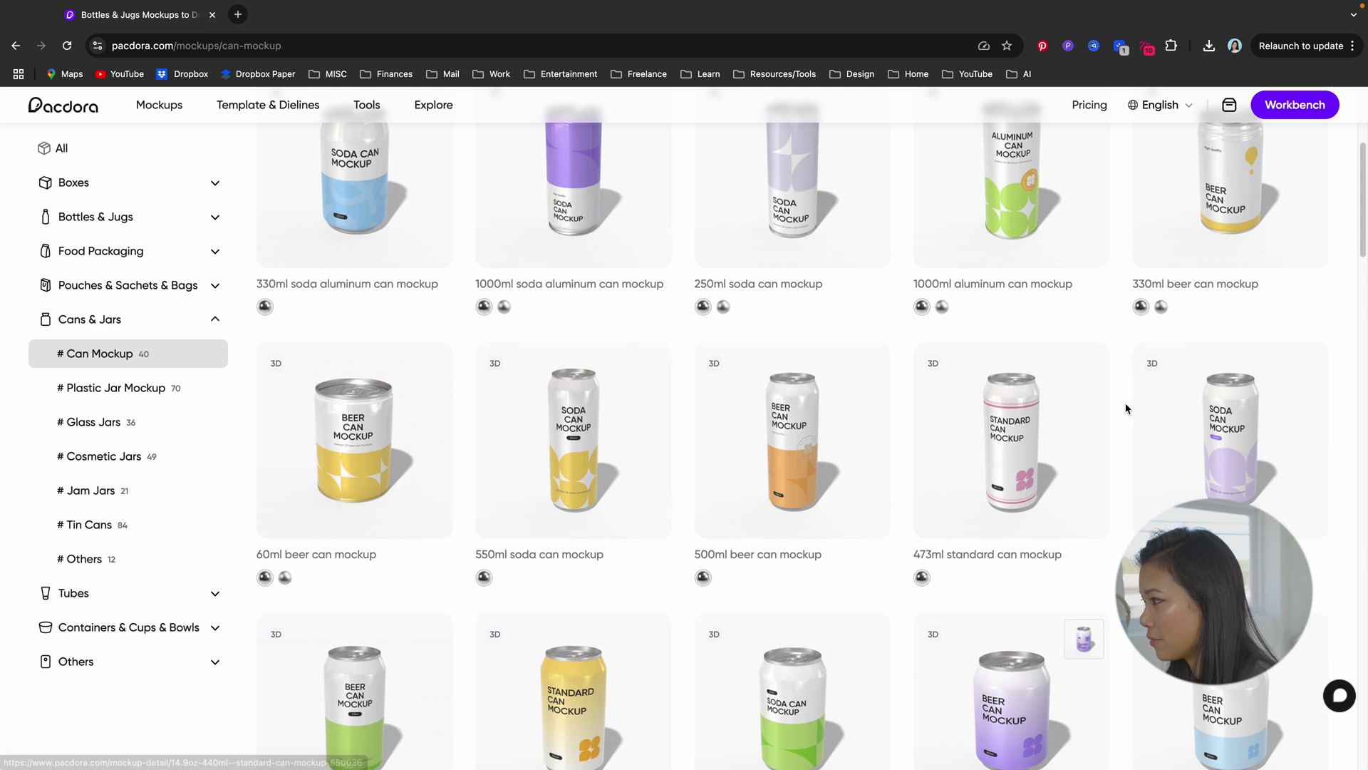
scroll(552, 407, up, 3)
scroll(552, 407, down, 3)
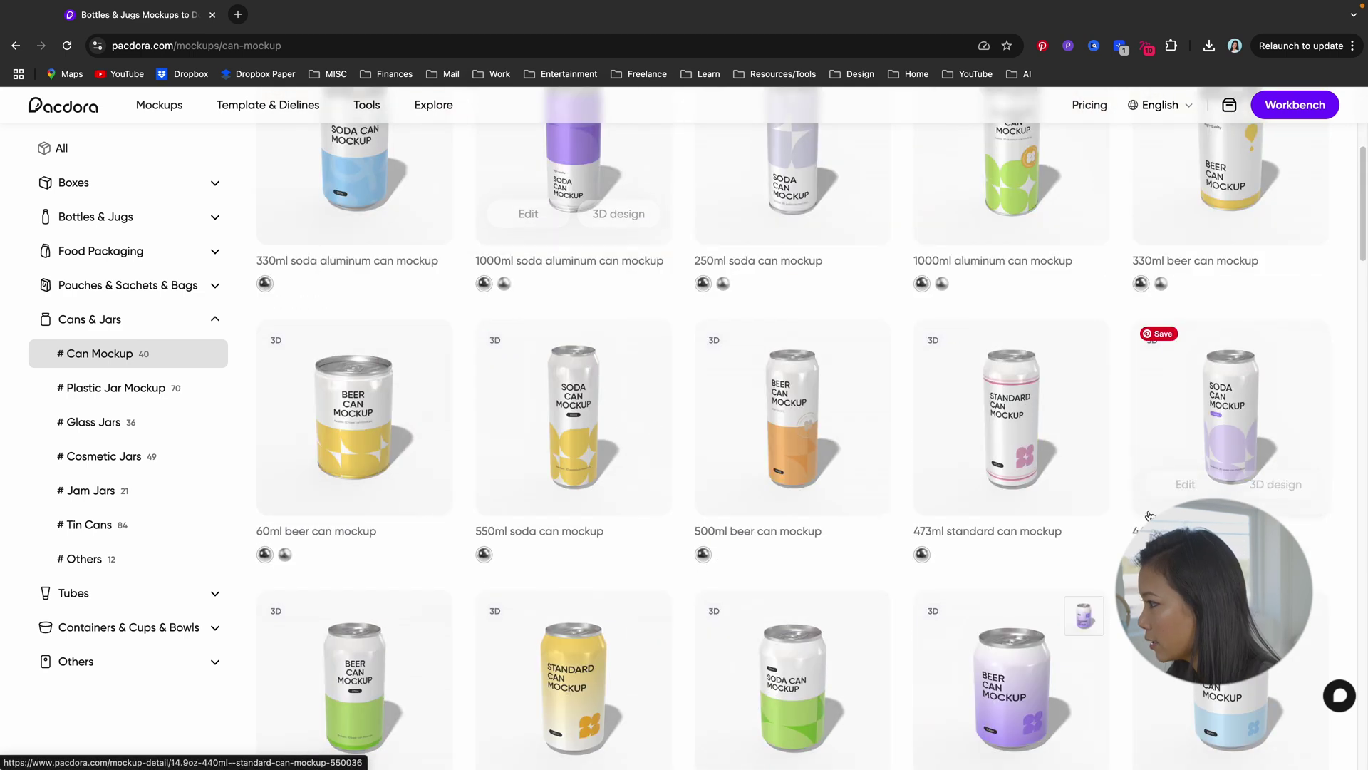
click(1029, 441)
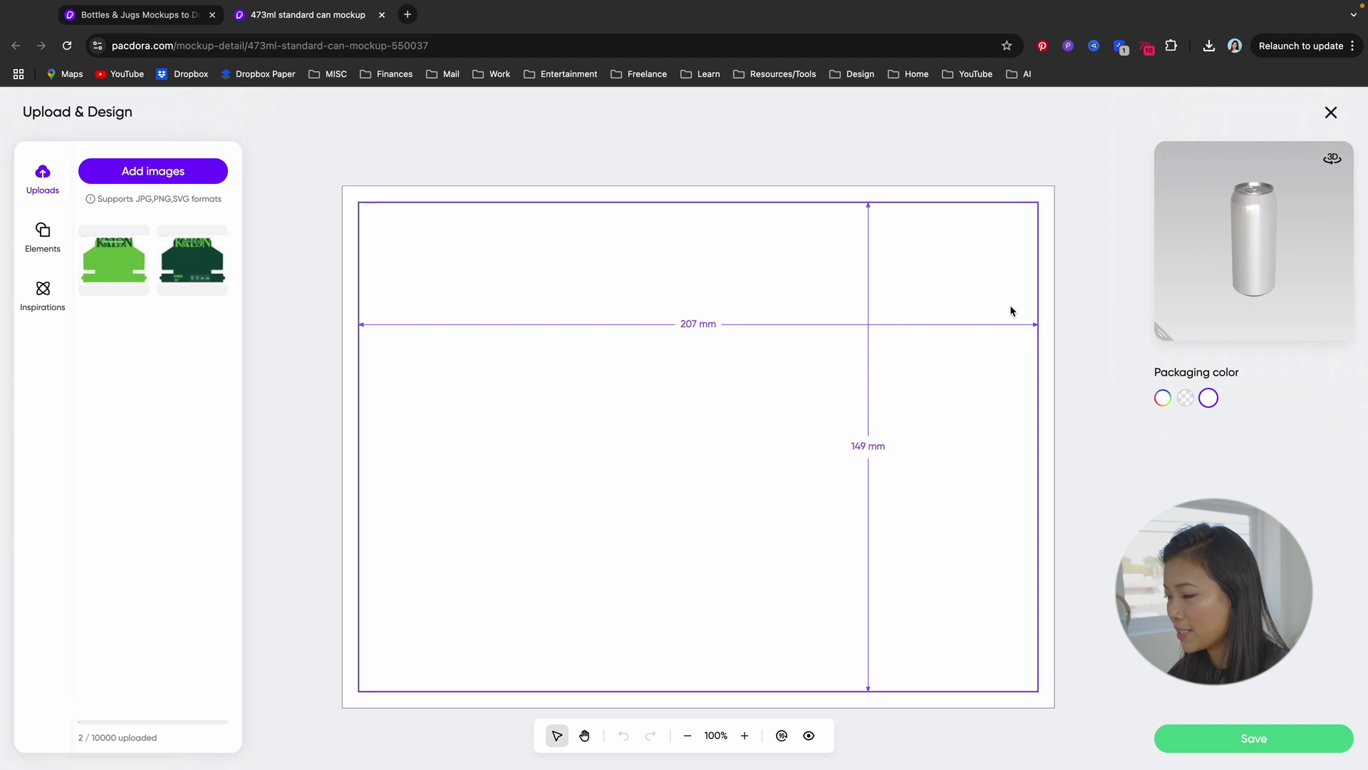
Step: Upload Zeus.jpg, stretch it to fill the can dieline, and save the label onto the can
click(164, 179)
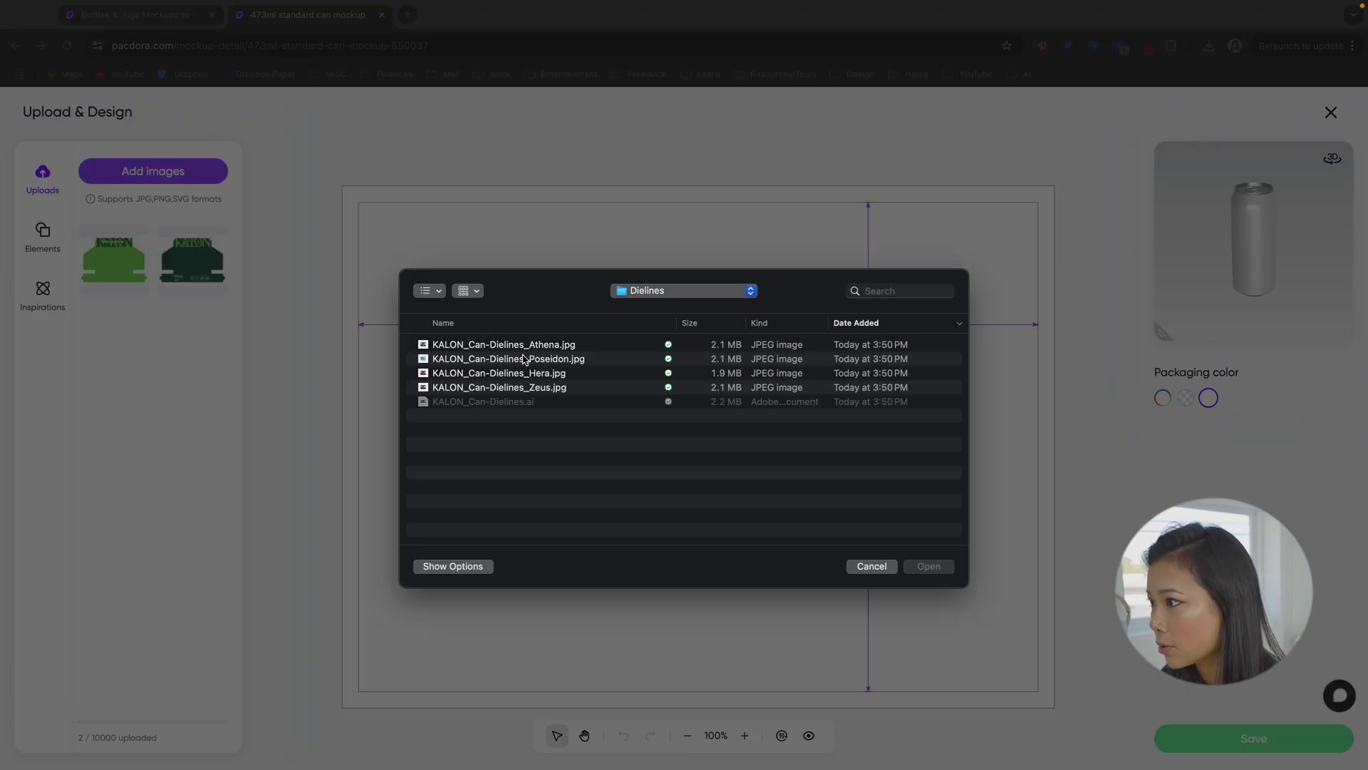
click(553, 388)
double_click(553, 389)
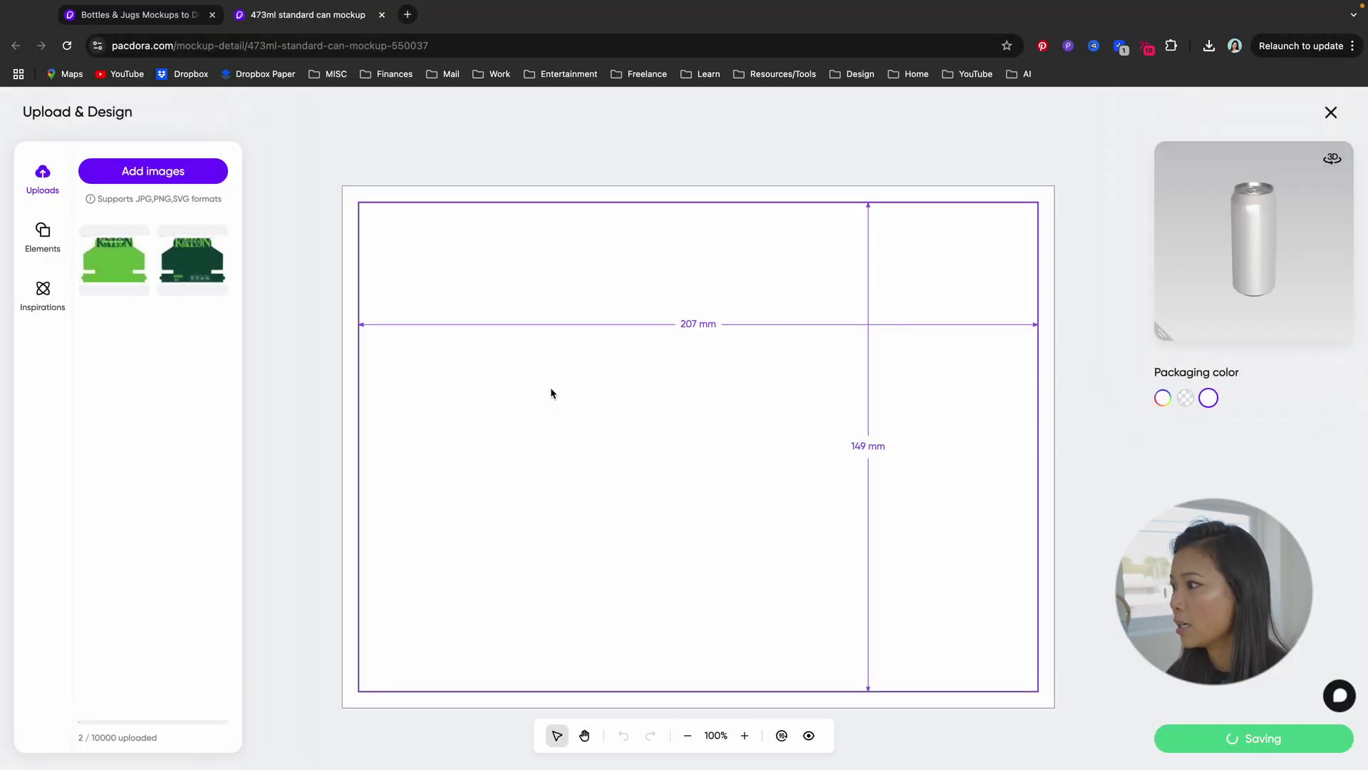
drag(999, 202, 1090, 130)
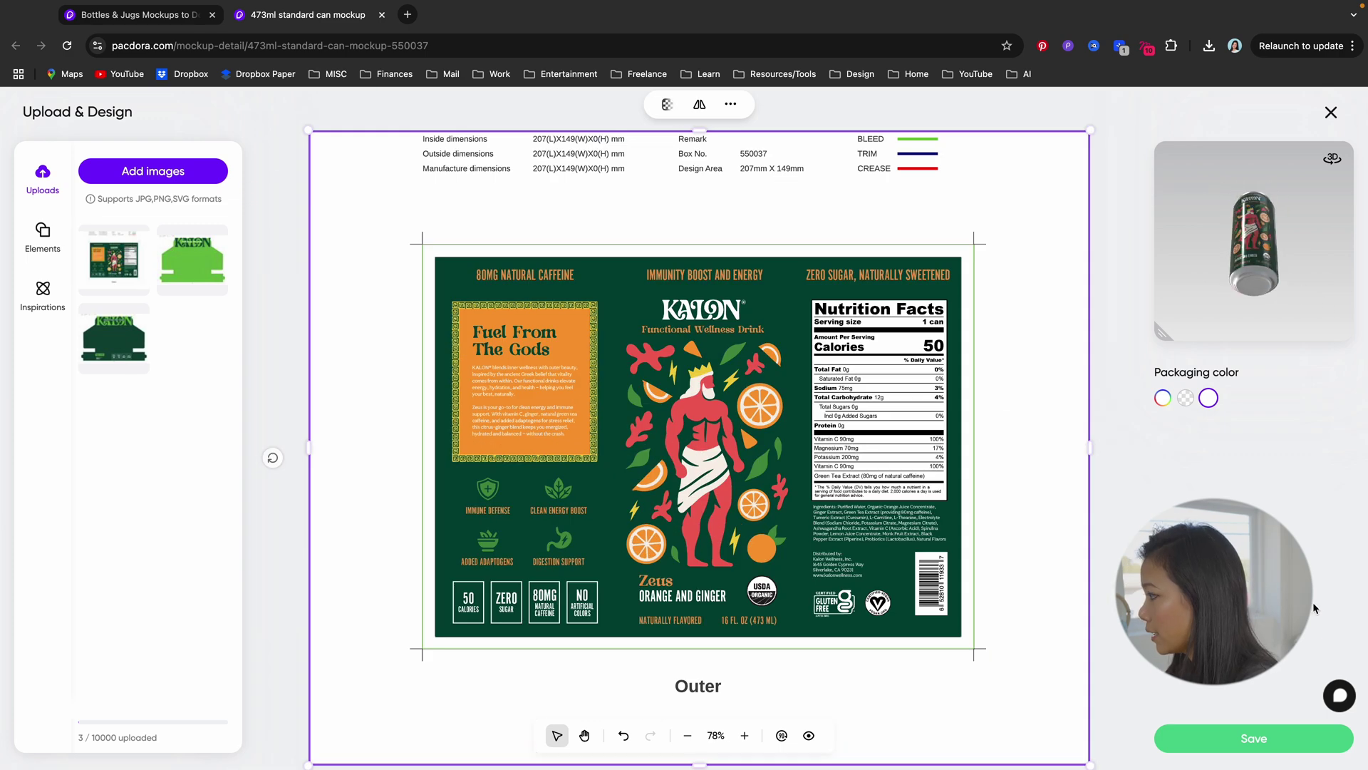
click(1204, 739)
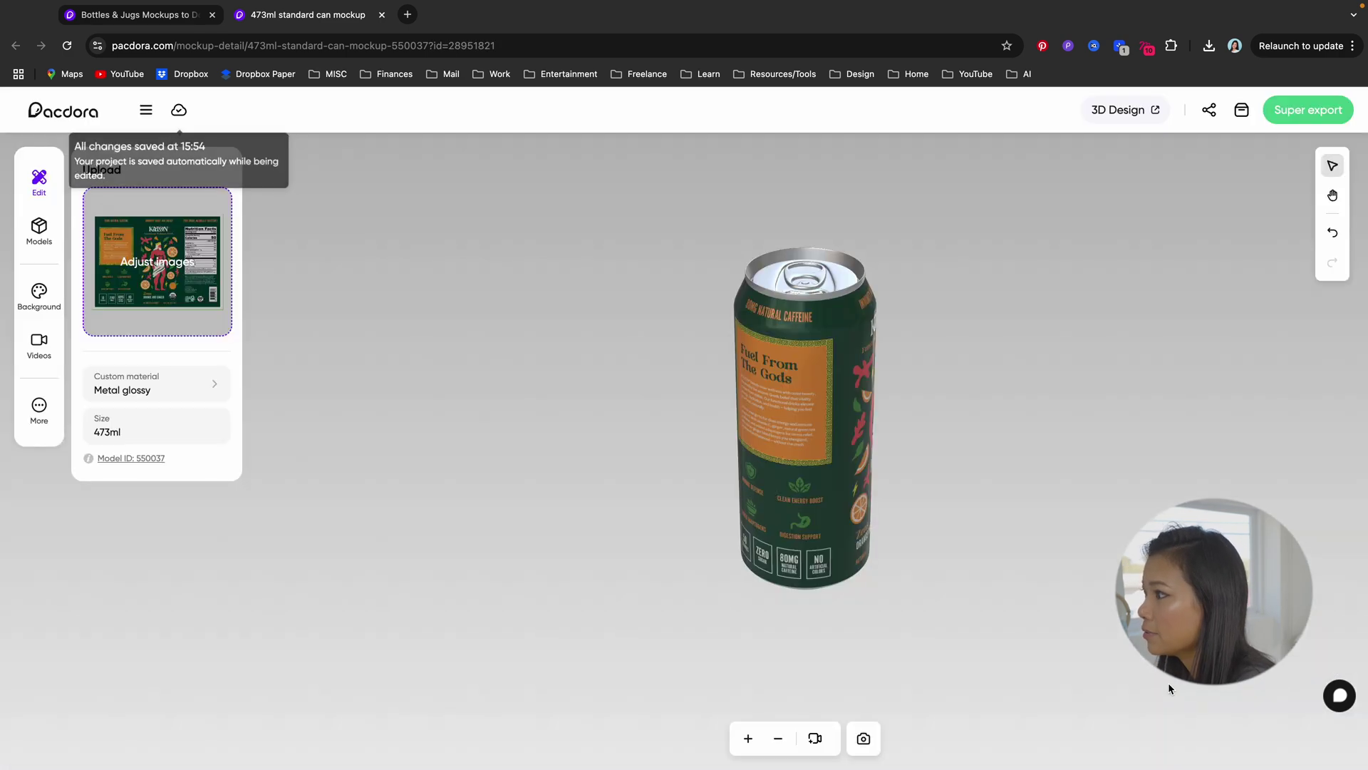
drag(1169, 682, 1090, 516)
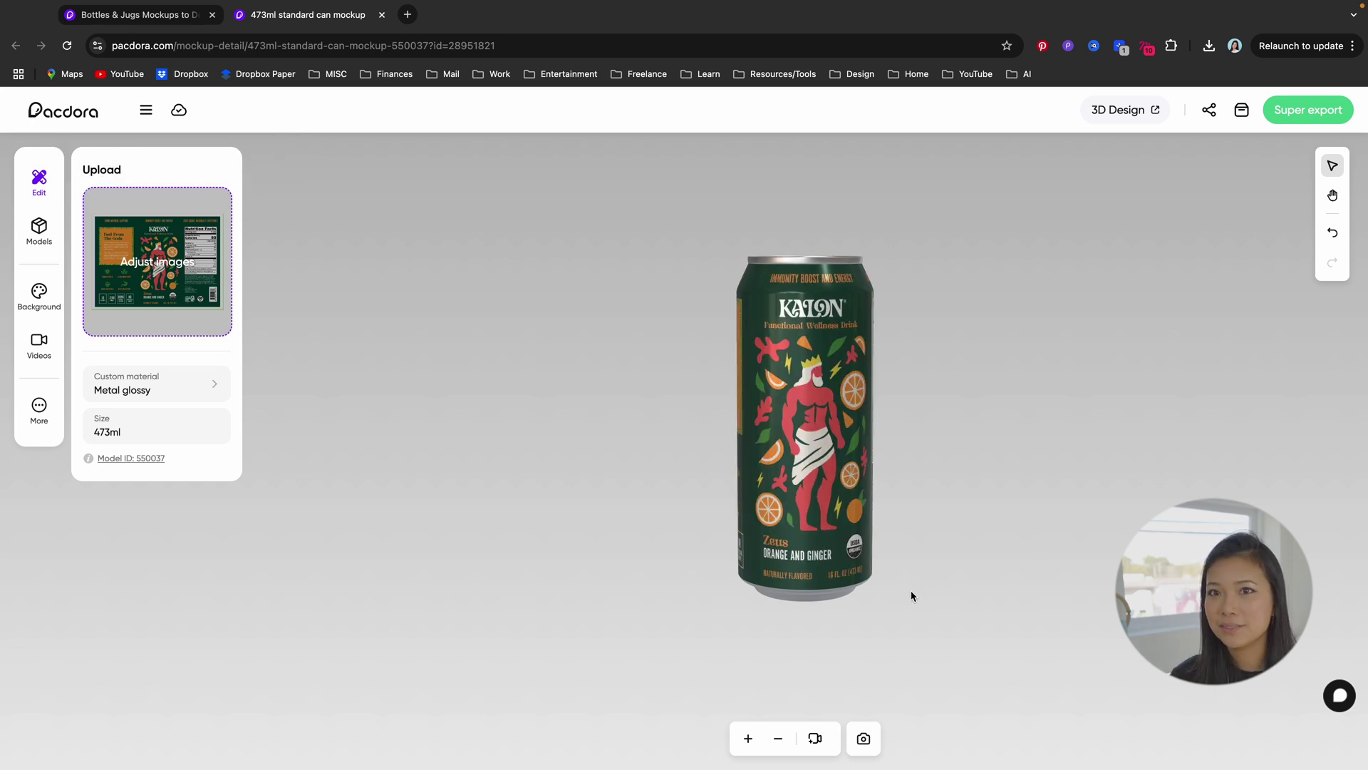
drag(911, 591, 823, 499)
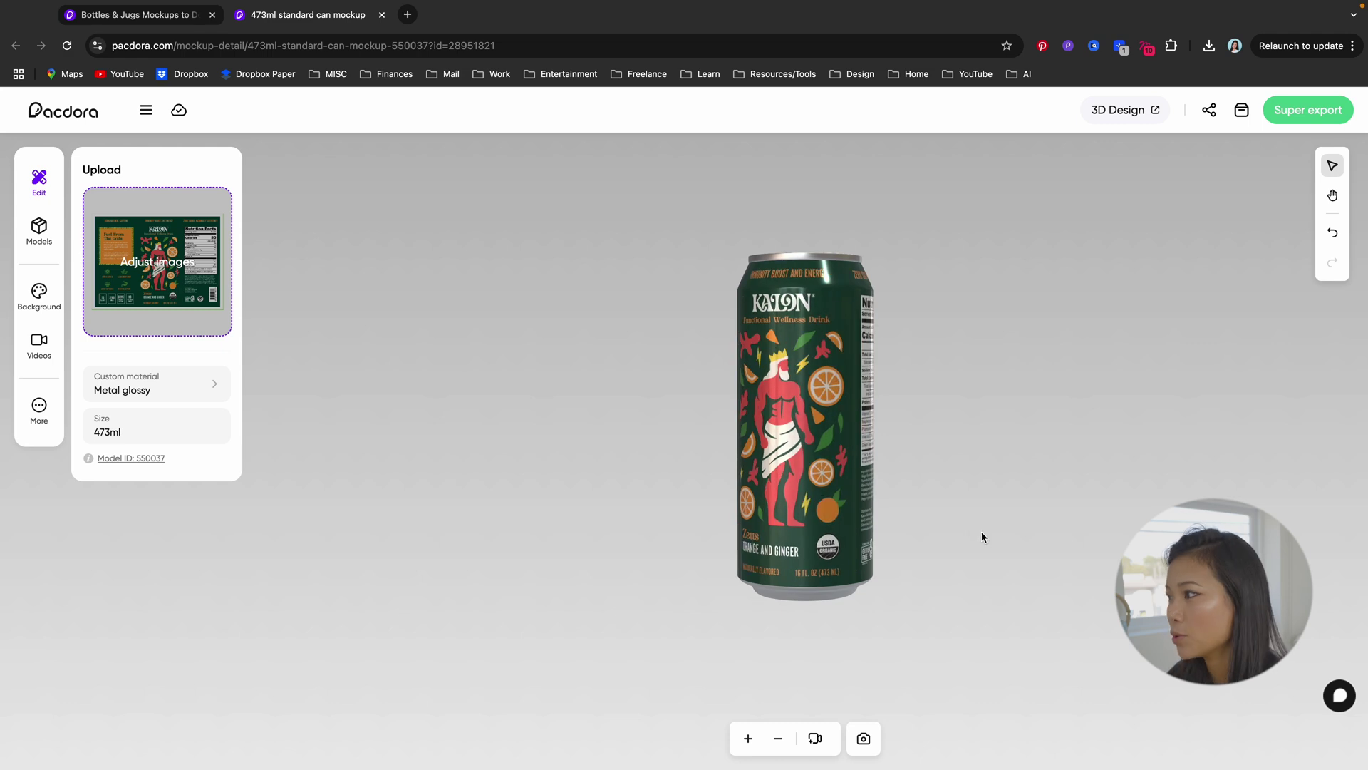
drag(980, 537, 1078, 546)
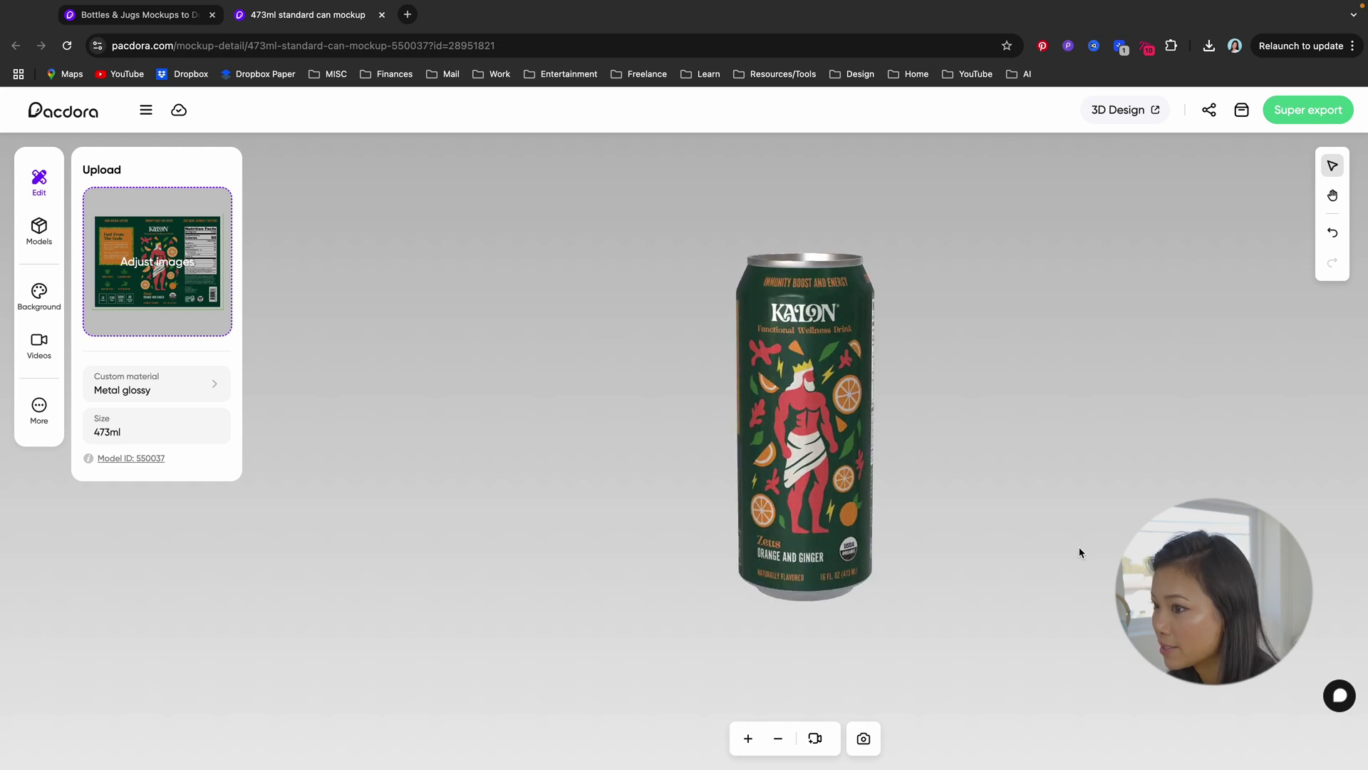
Step: Open the can's custom material settings and adjust the lid's metalness
click(188, 387)
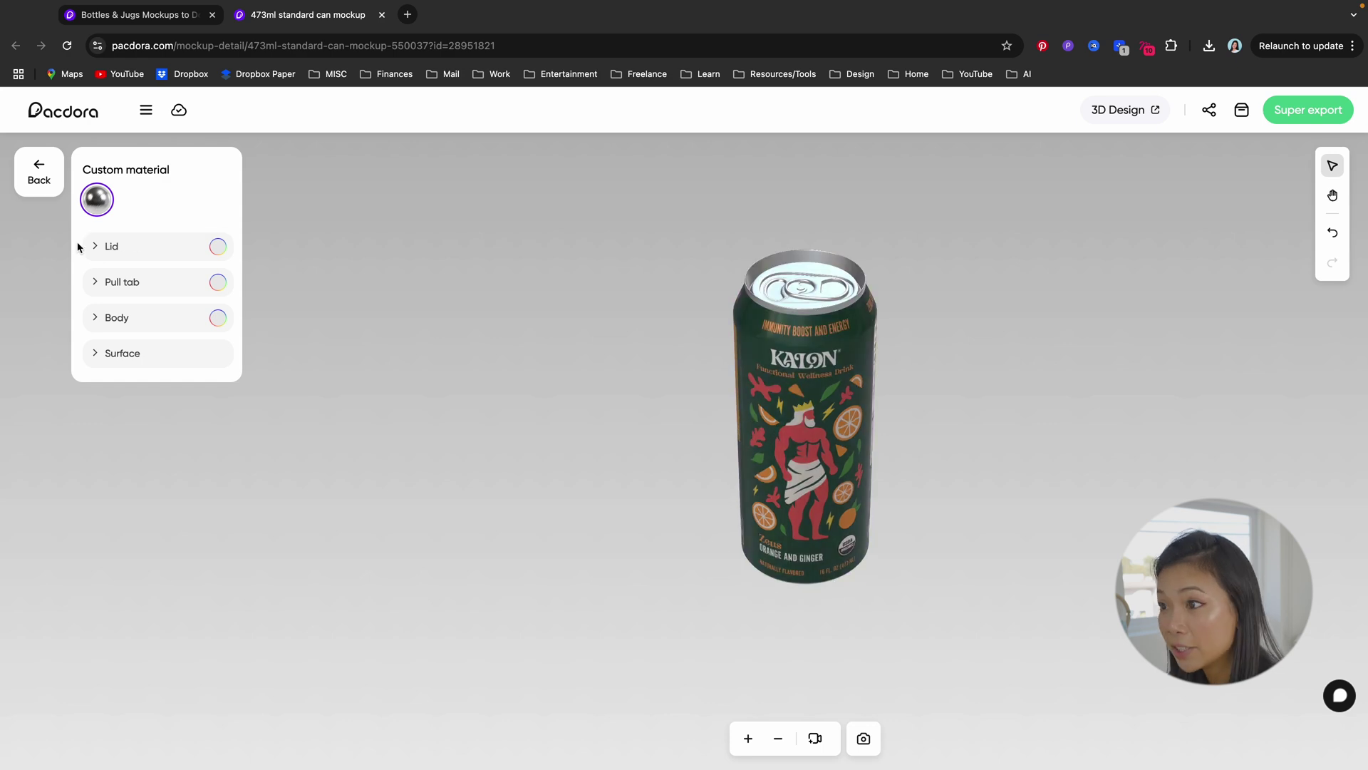
click(98, 251)
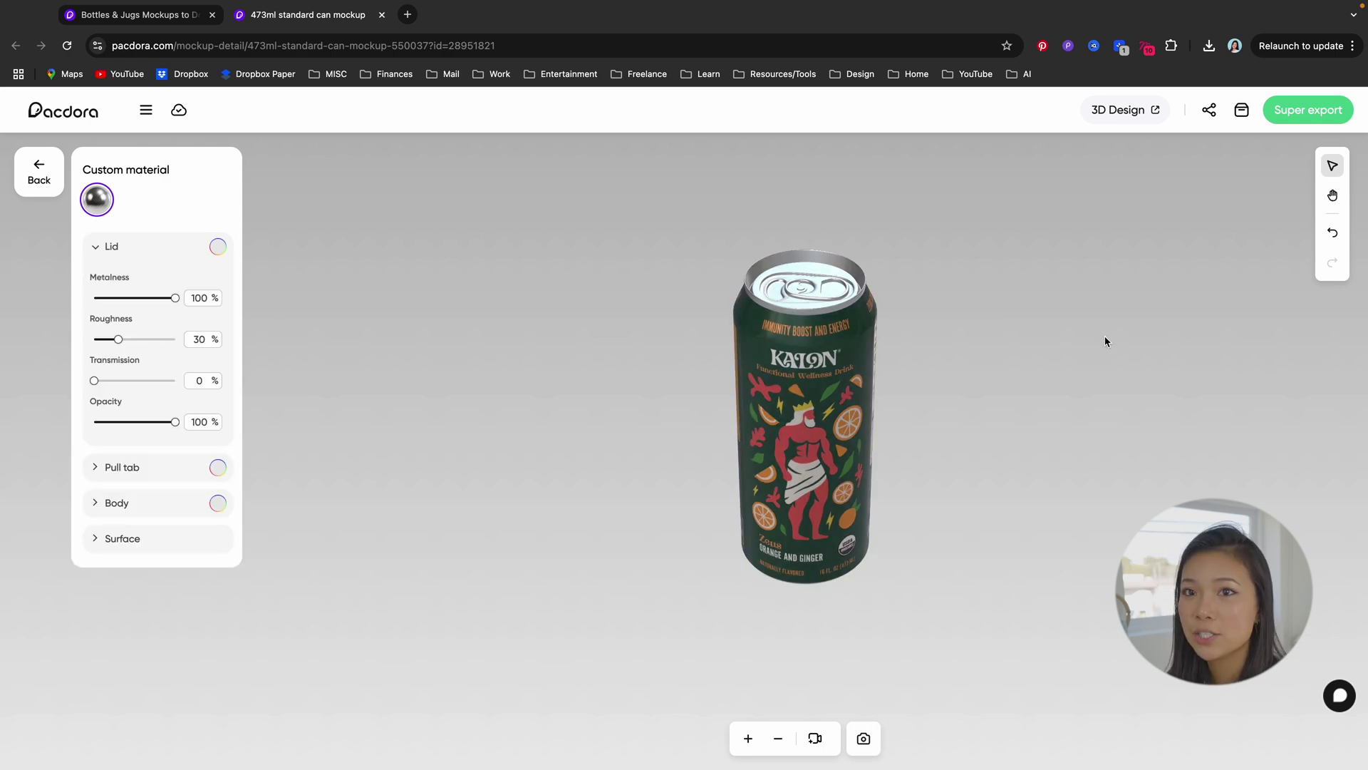
mouse_move(176, 303)
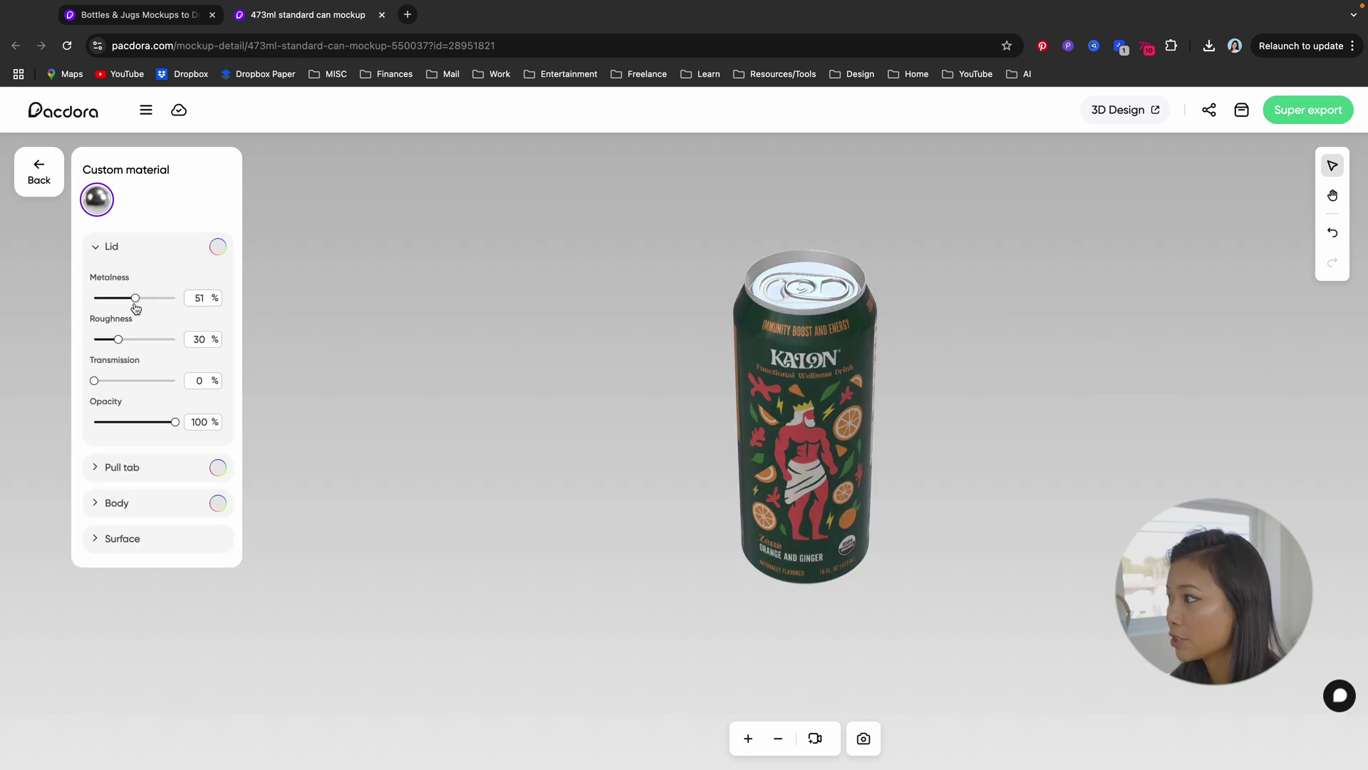
drag(93, 298, 118, 308)
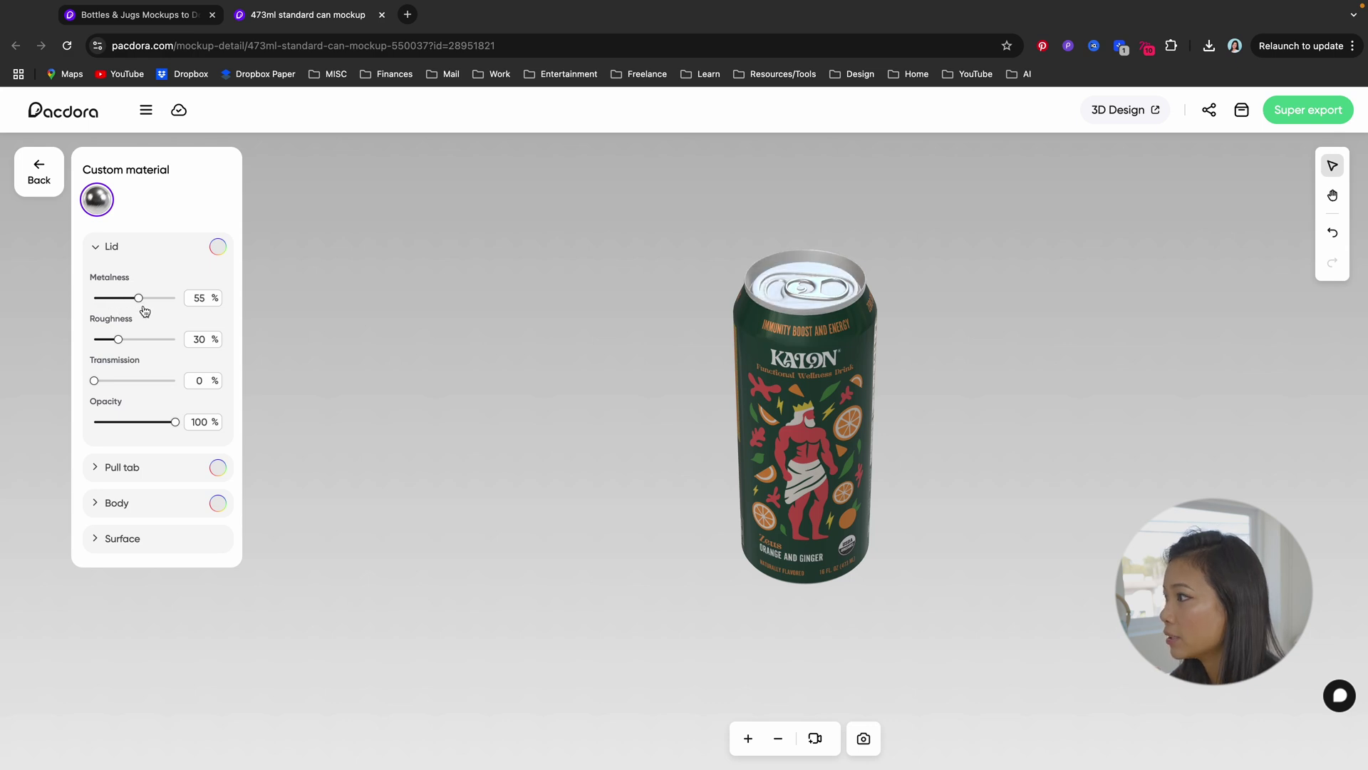
drag(691, 385, 687, 335)
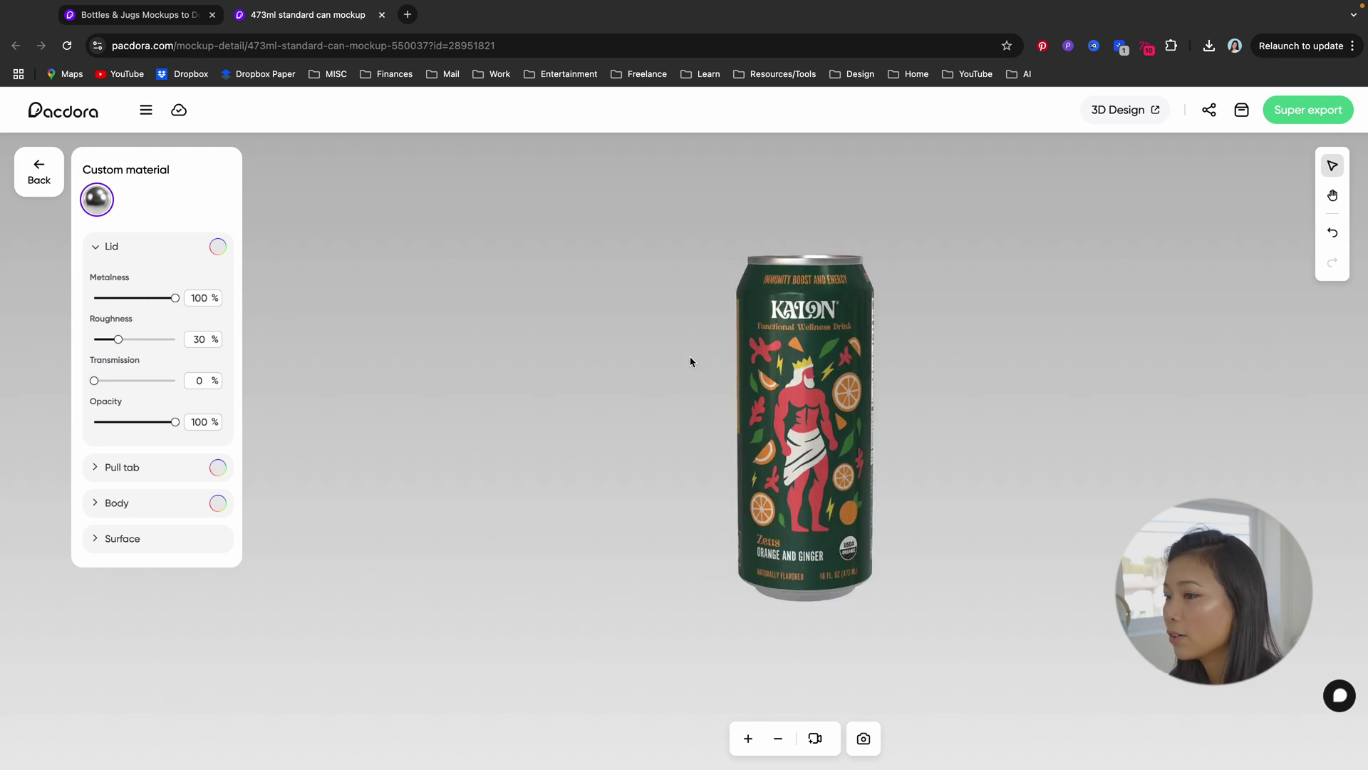
Step: Check the pull tab settings and raise the Surface metalness to 35%
click(108, 471)
drag(1107, 334, 962, 434)
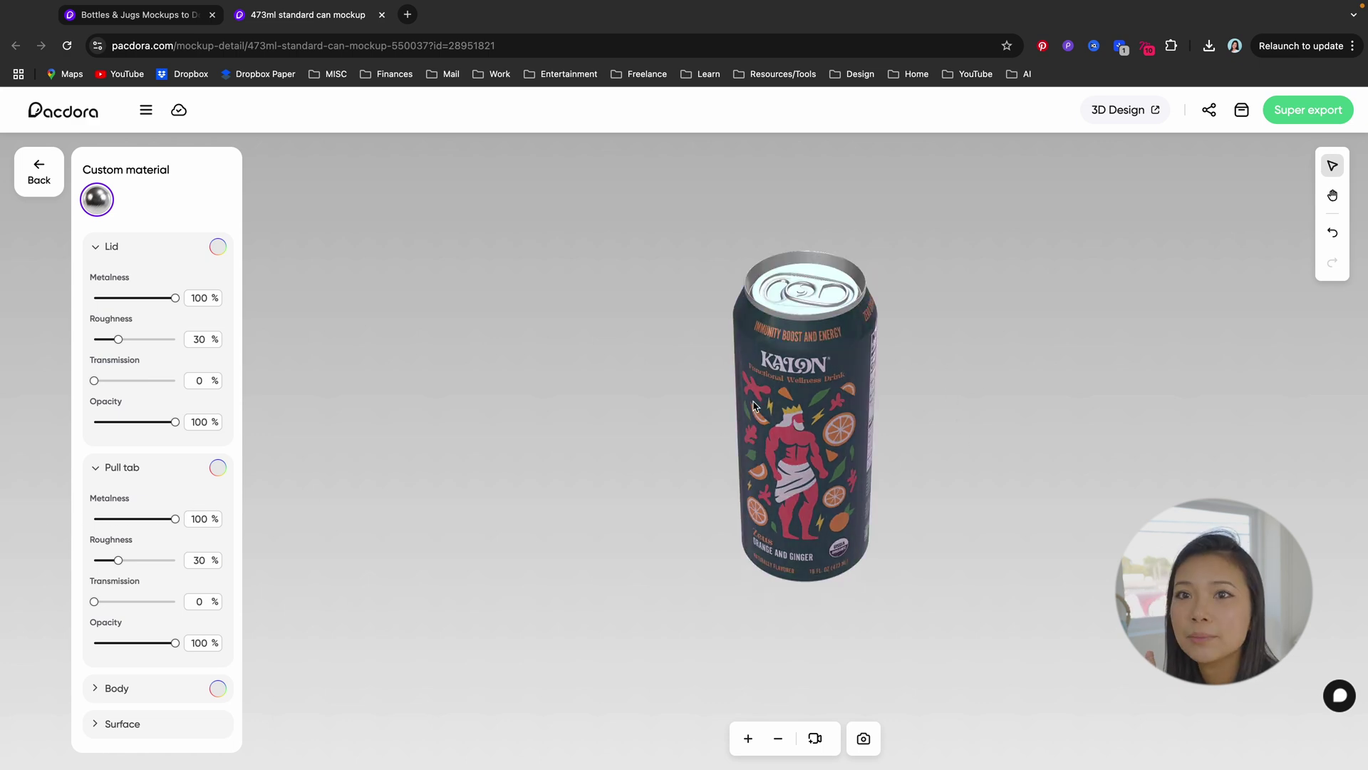
drag(775, 383, 771, 335)
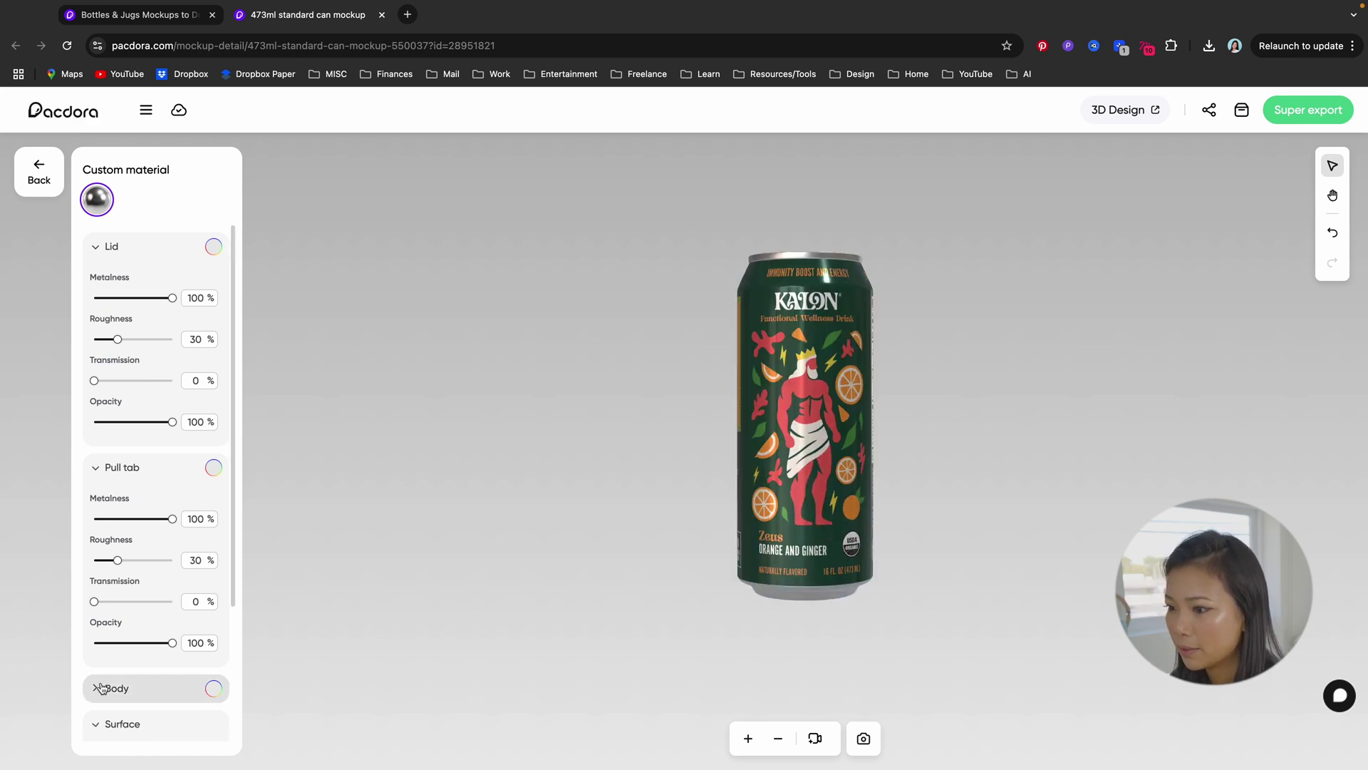
click(114, 723)
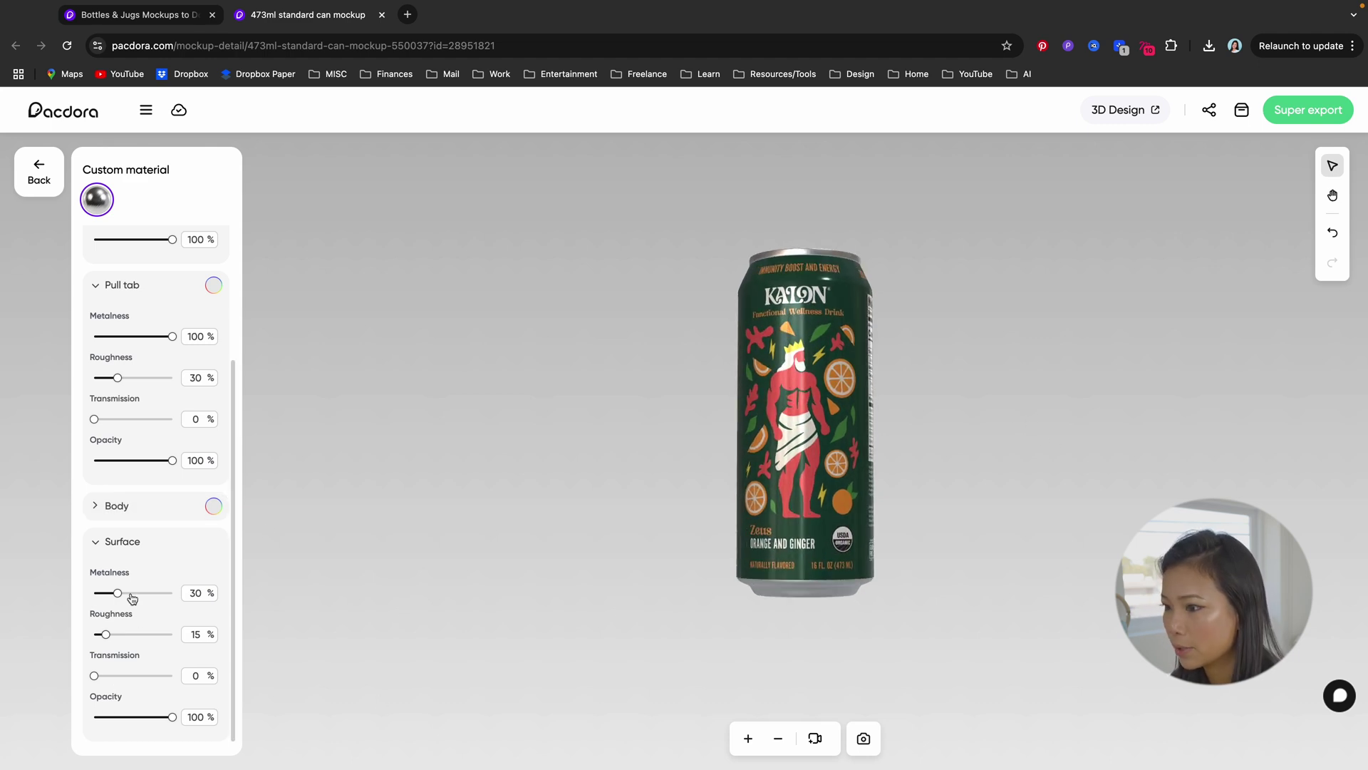
mouse_move(118, 593)
mouse_down()
mouse_move(138, 634)
mouse_move(101, 634)
mouse_up()
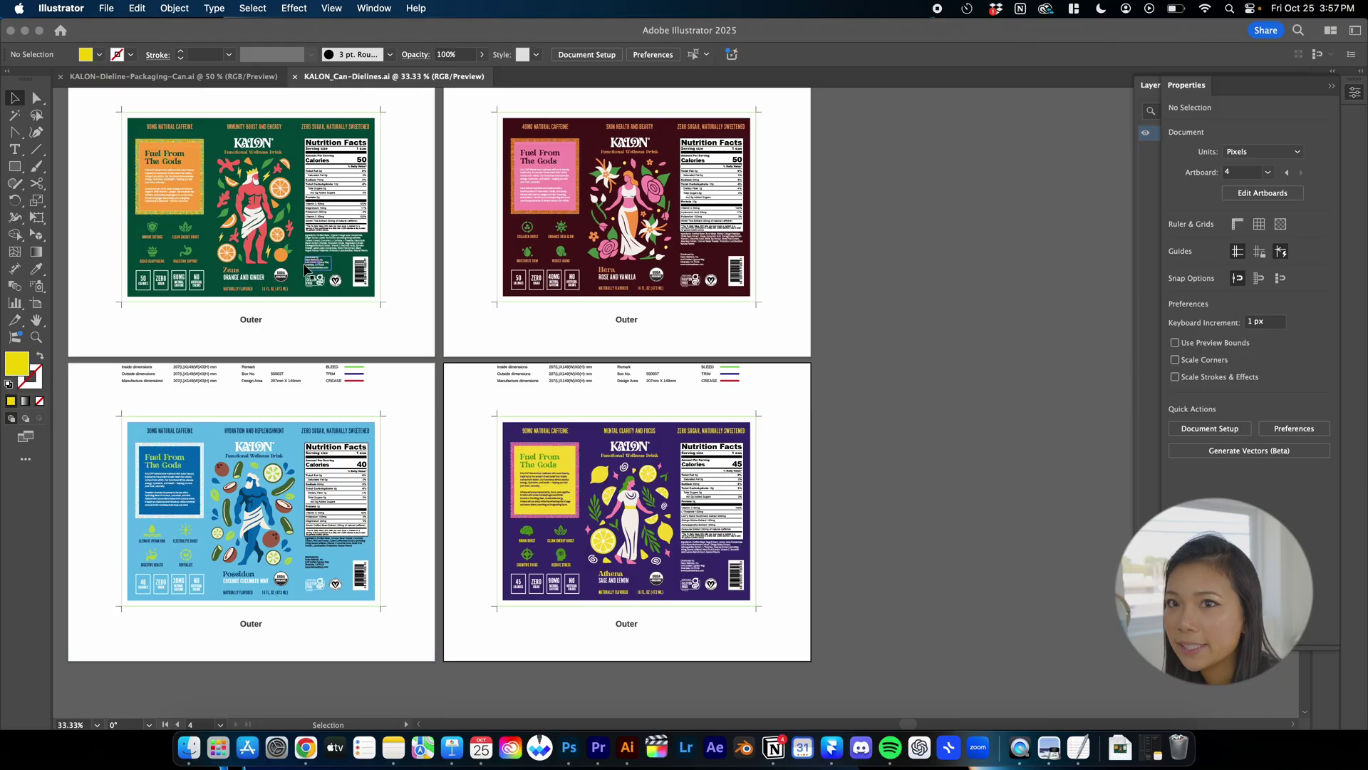
scroll(305, 269, left, 5)
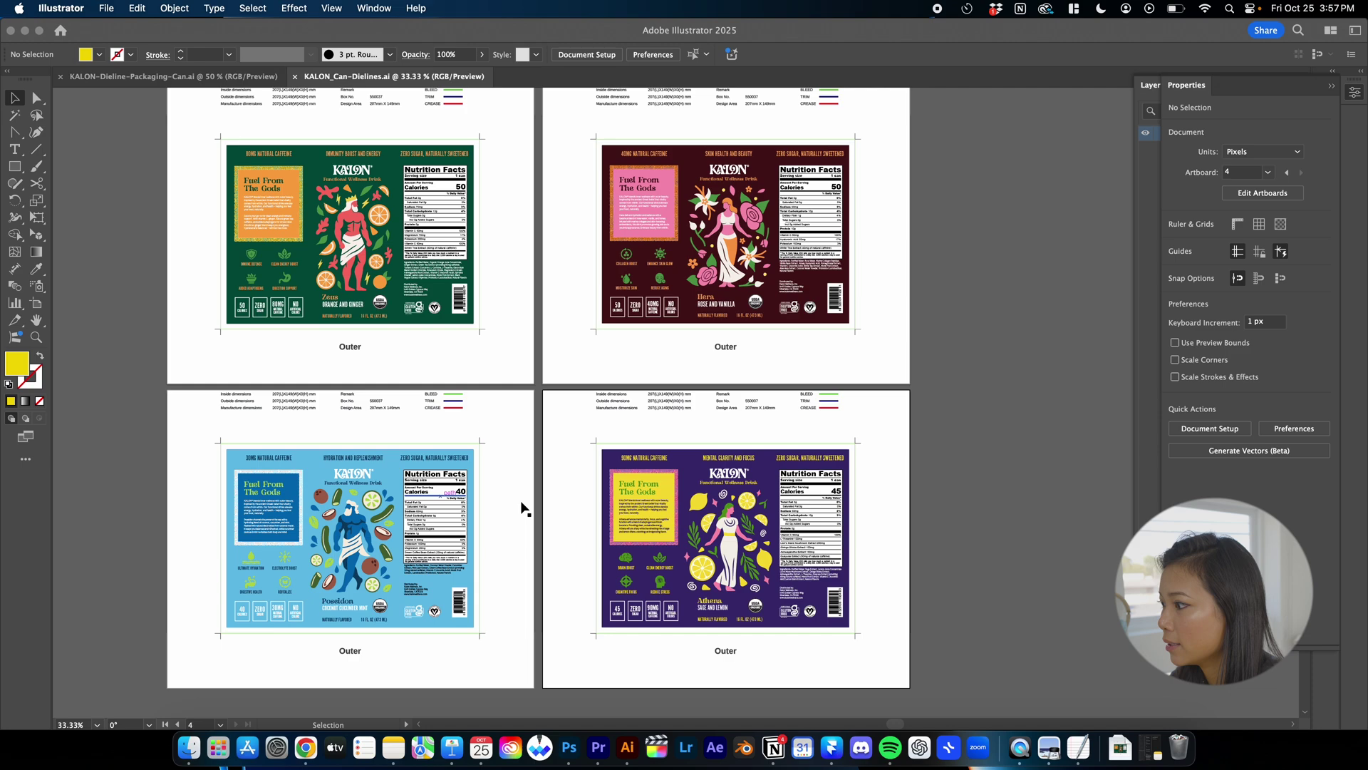
Step: Pan across the four flavour dielines in KALON_Can-Dielines.ai, then switch back to Chrome
scroll(524, 508, up, 2)
scroll(523, 508, left, 2)
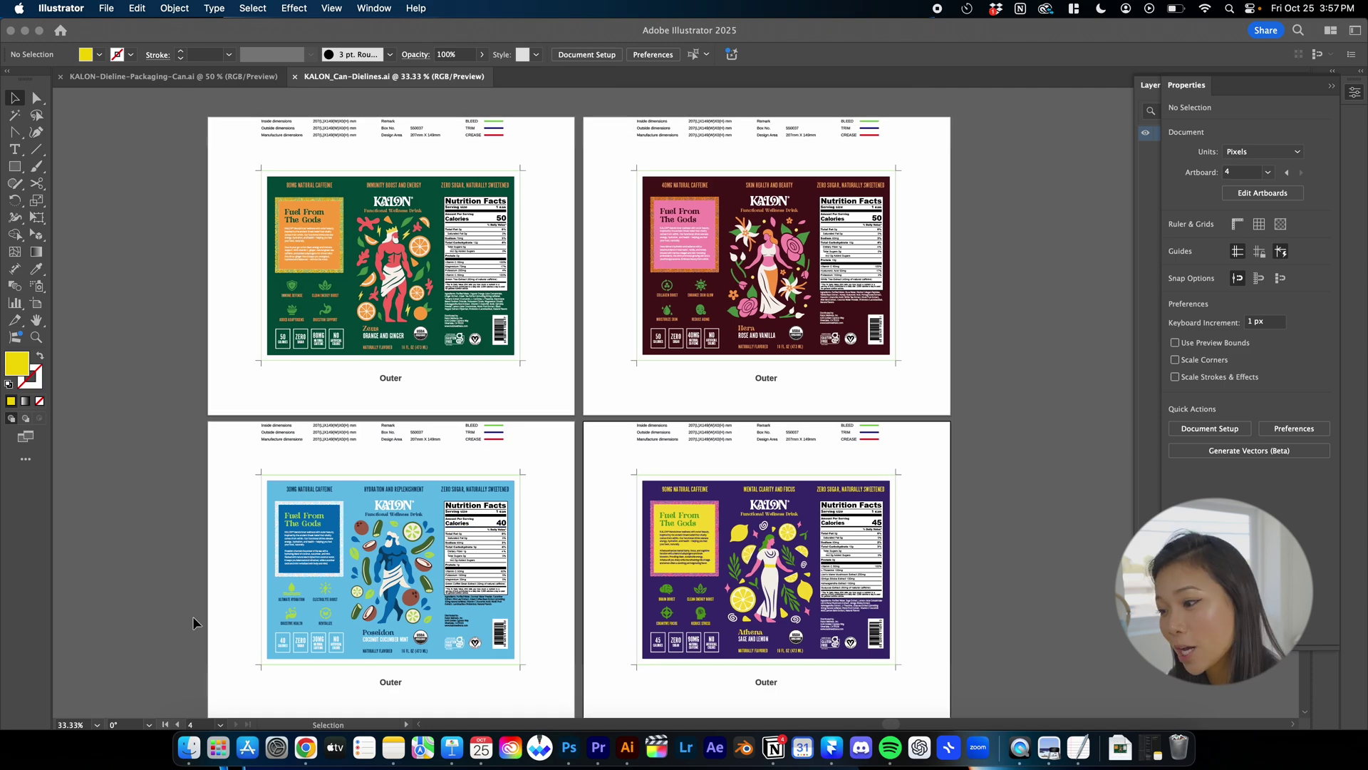
click(305, 747)
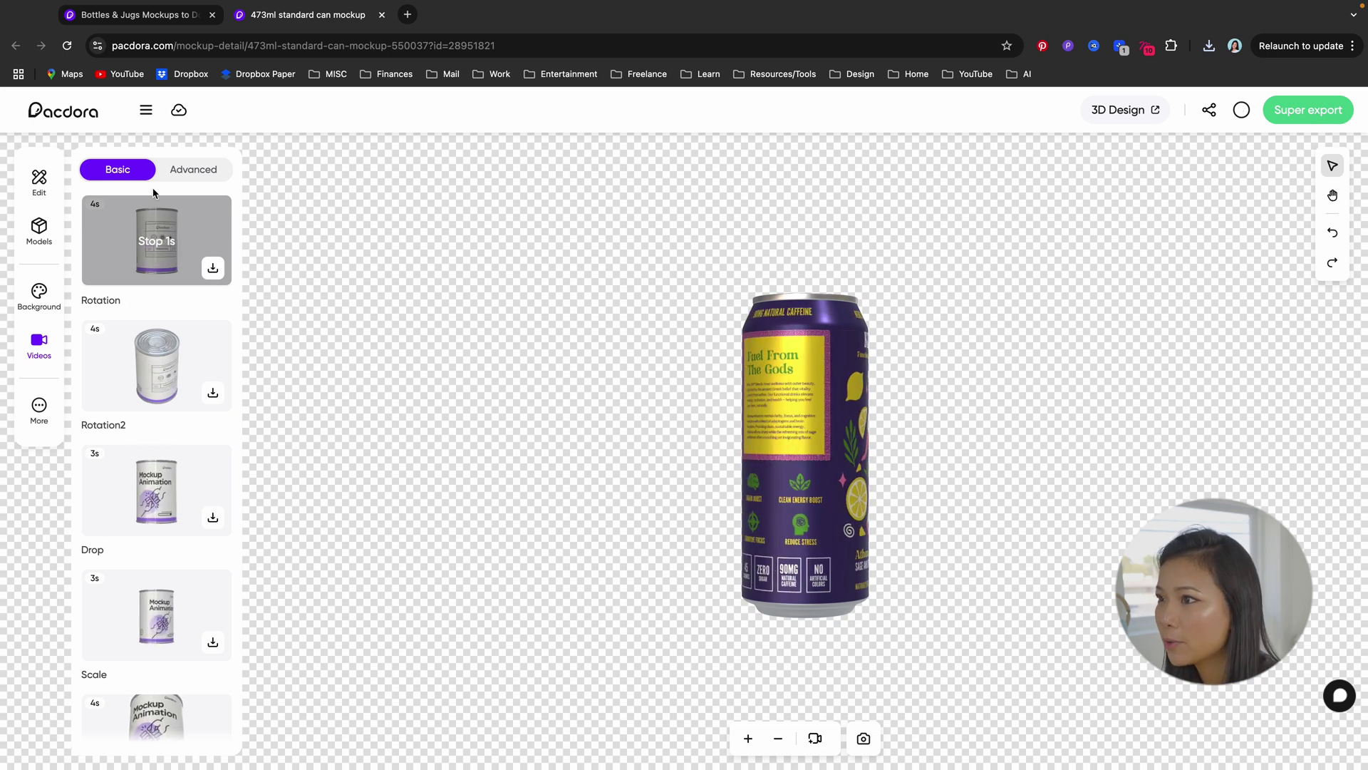
Step: Preview the Rotation animation and export it as a MOV video
click(156, 243)
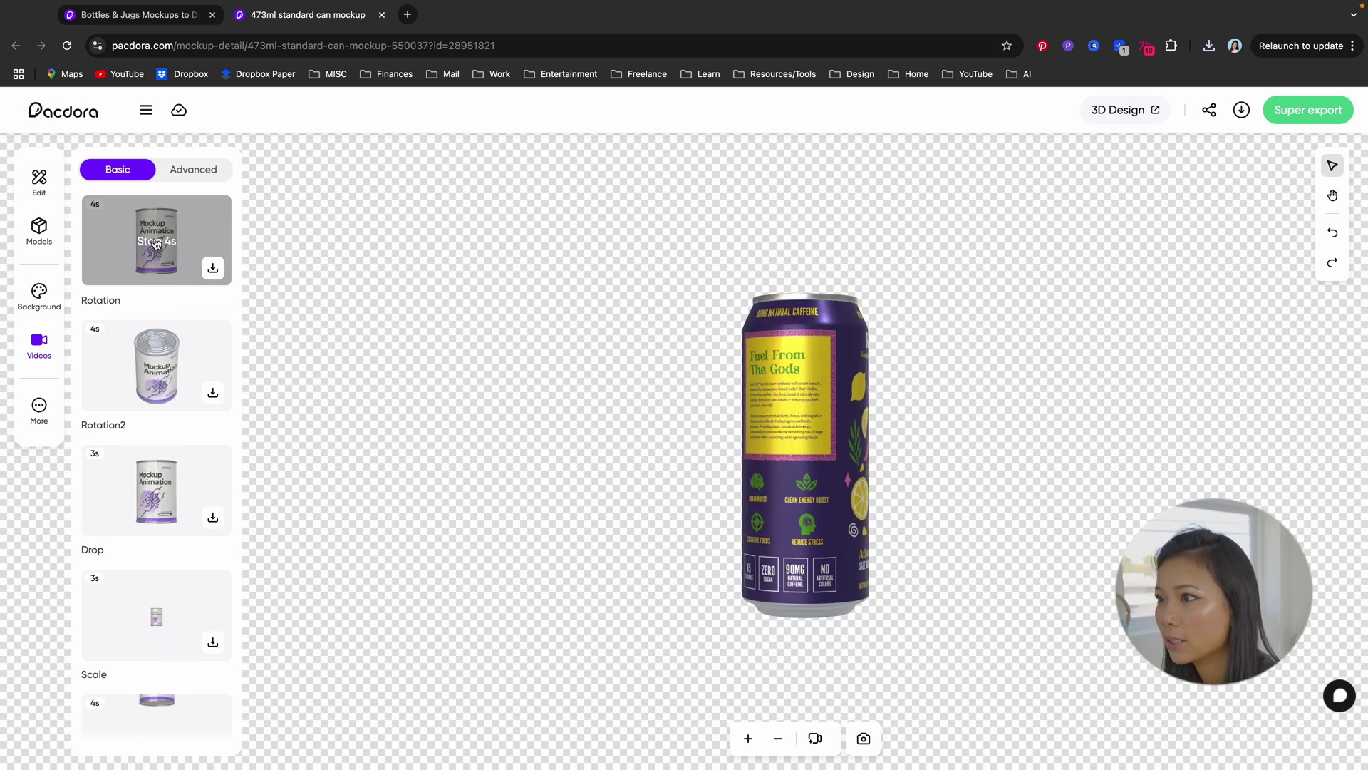
click(213, 269)
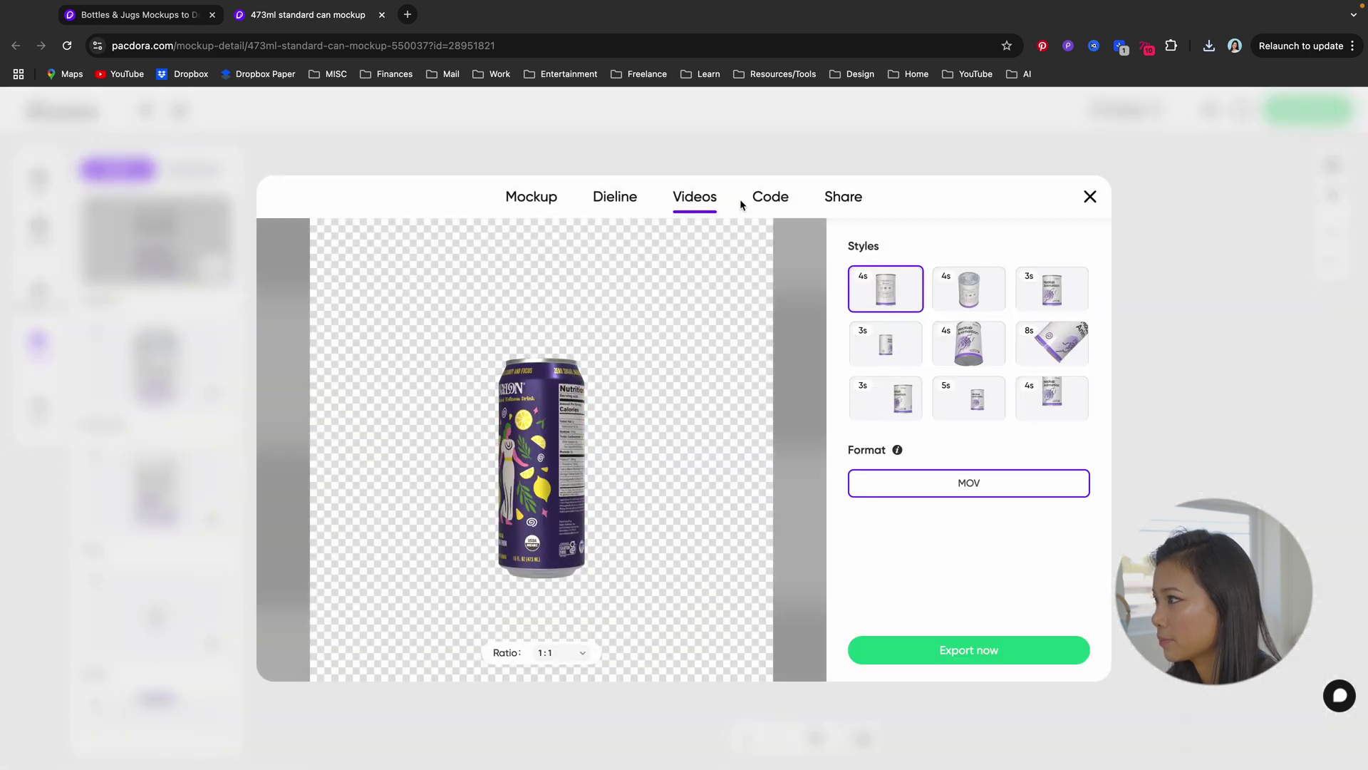
click(980, 664)
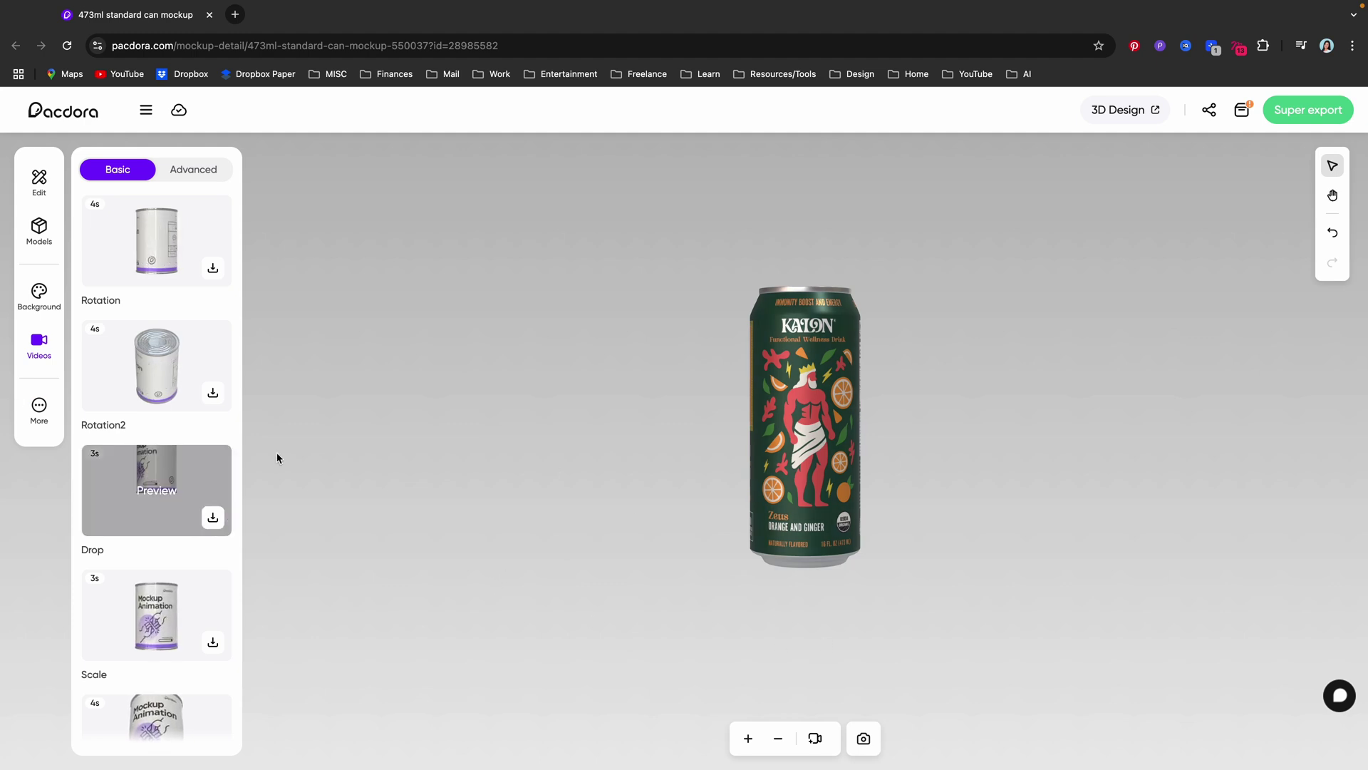
click(39, 422)
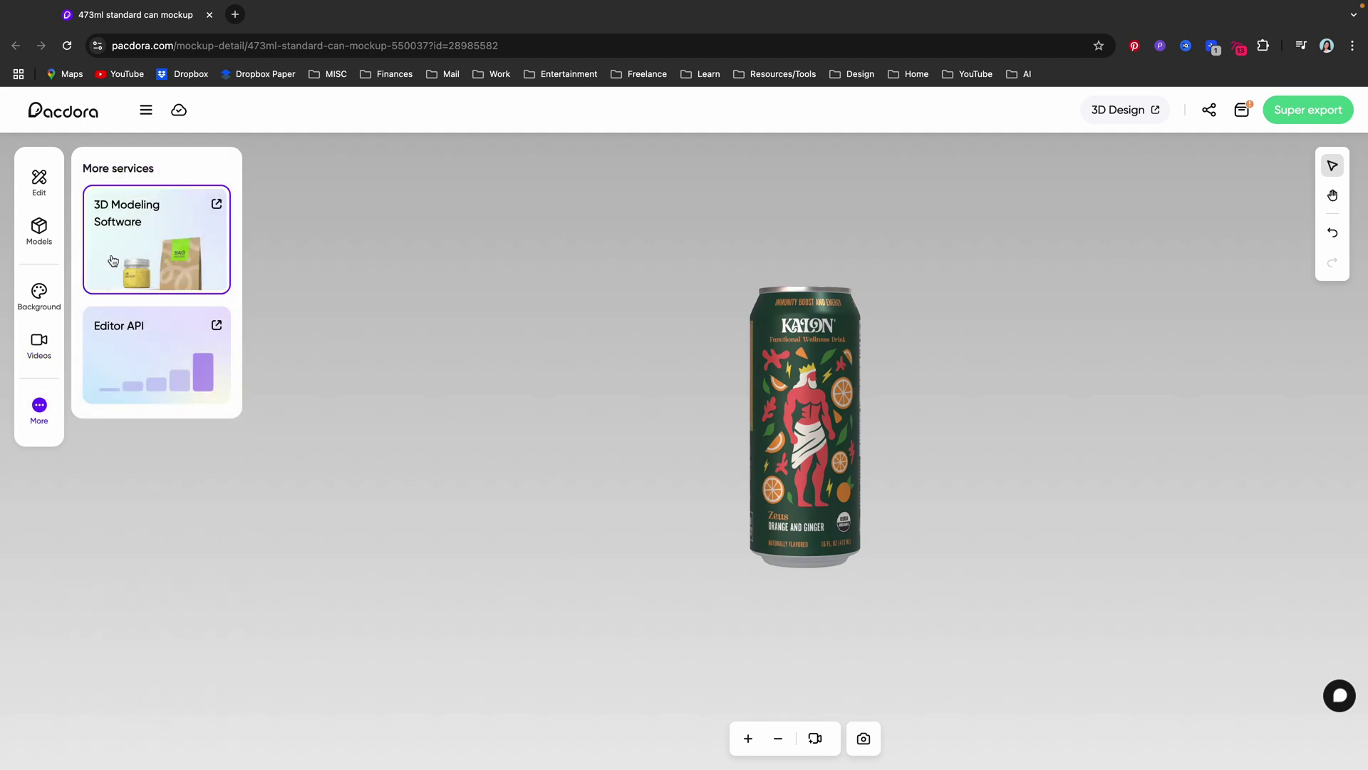
Step: Open the Zeus can in the 3D modeling editor, orbit around it, and enlarge it
click(154, 246)
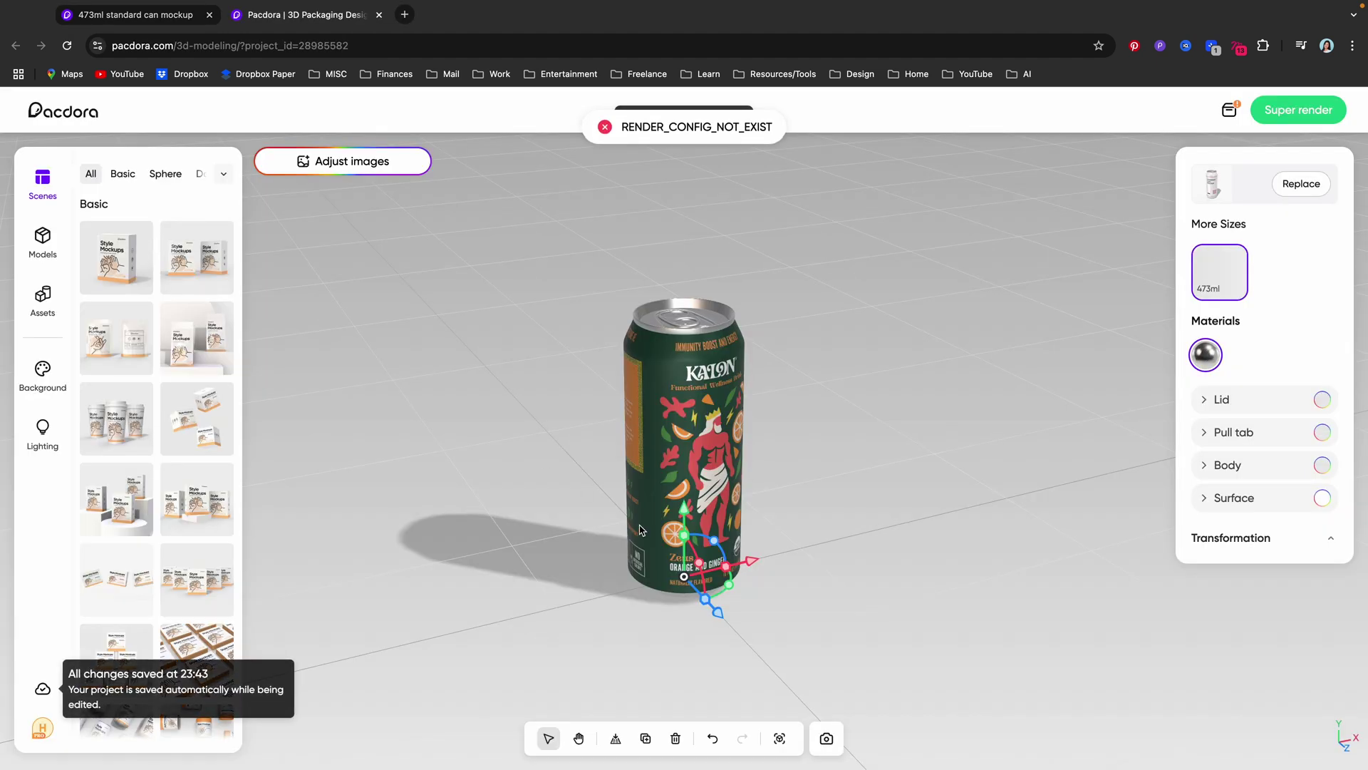
scroll(874, 523, down, 5)
drag(875, 523, 818, 510)
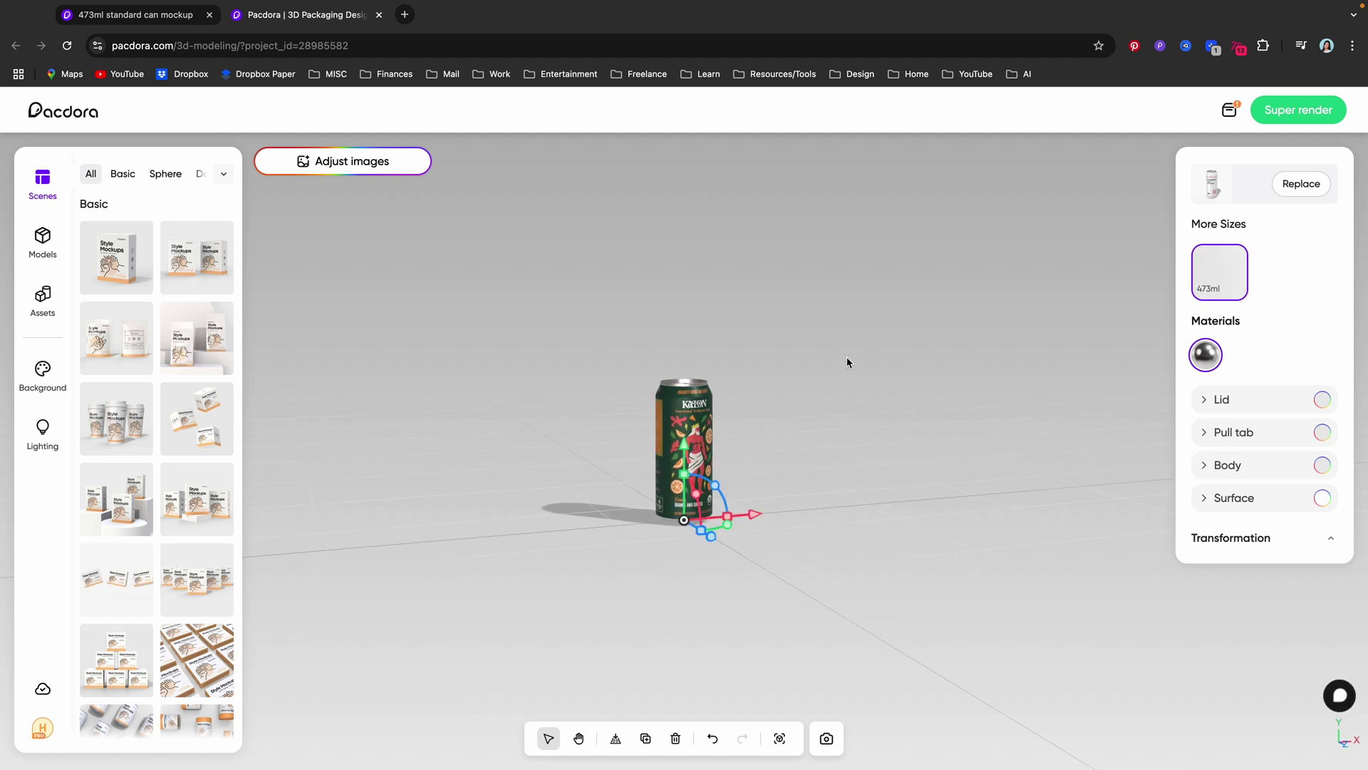
drag(675, 589, 518, 540)
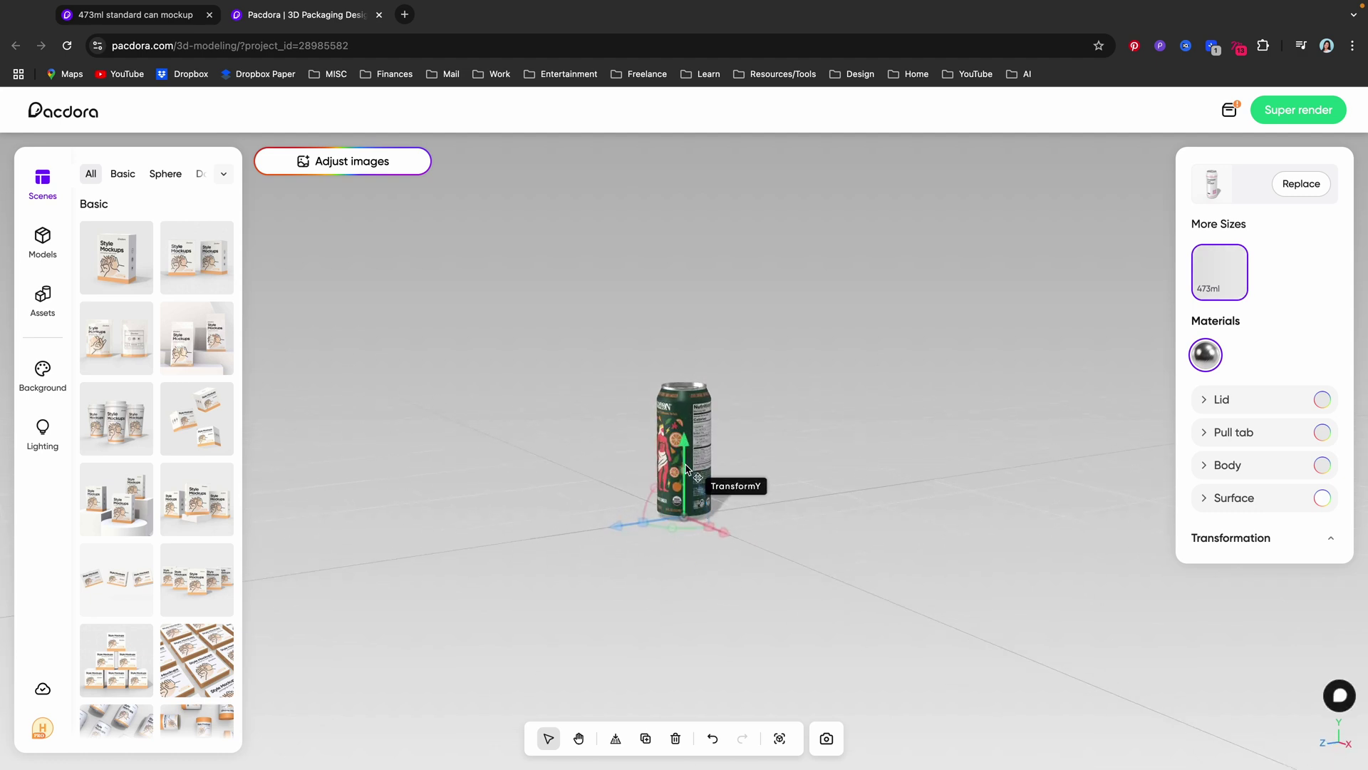
drag(686, 472, 281, 461)
drag(862, 568, 606, 499)
Step: Switch to a multi-can podium scene and scale the right-hand can up much larger
click(206, 605)
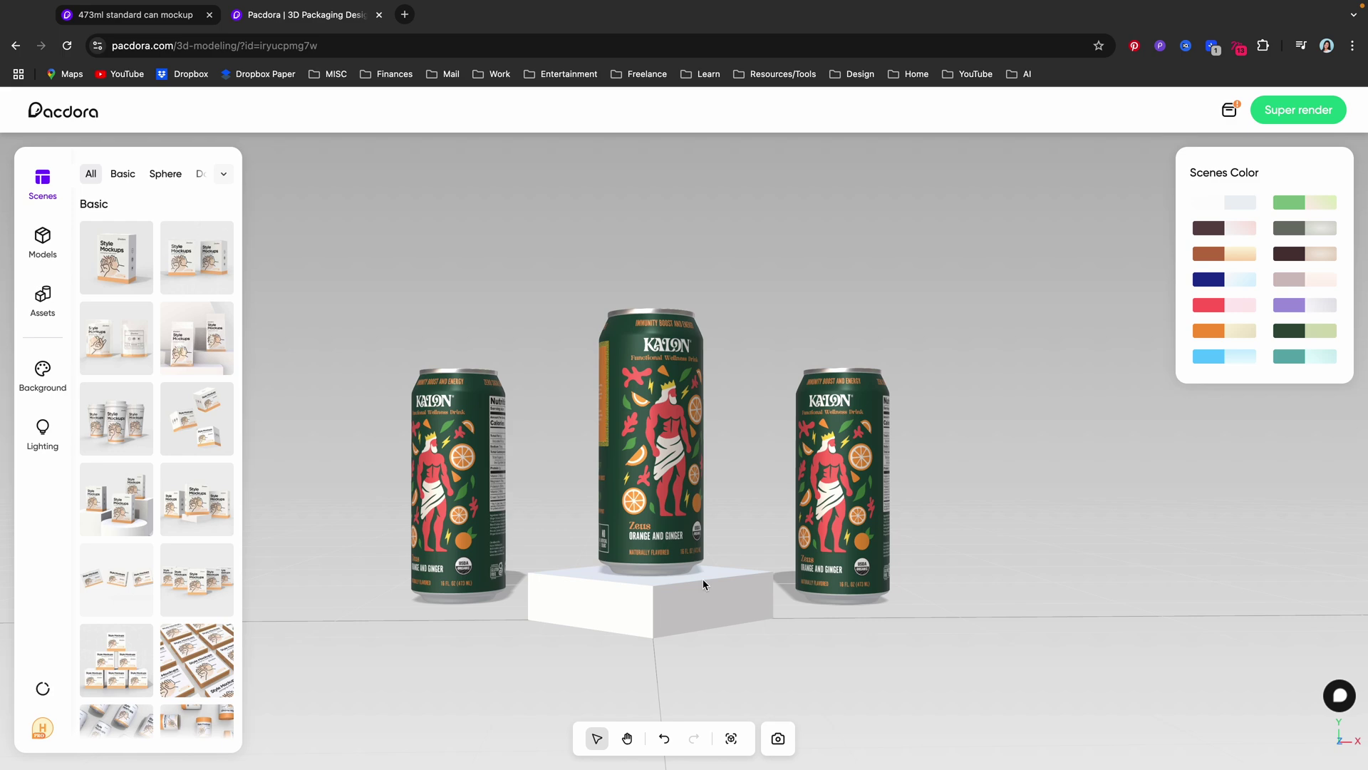
drag(776, 593, 648, 516)
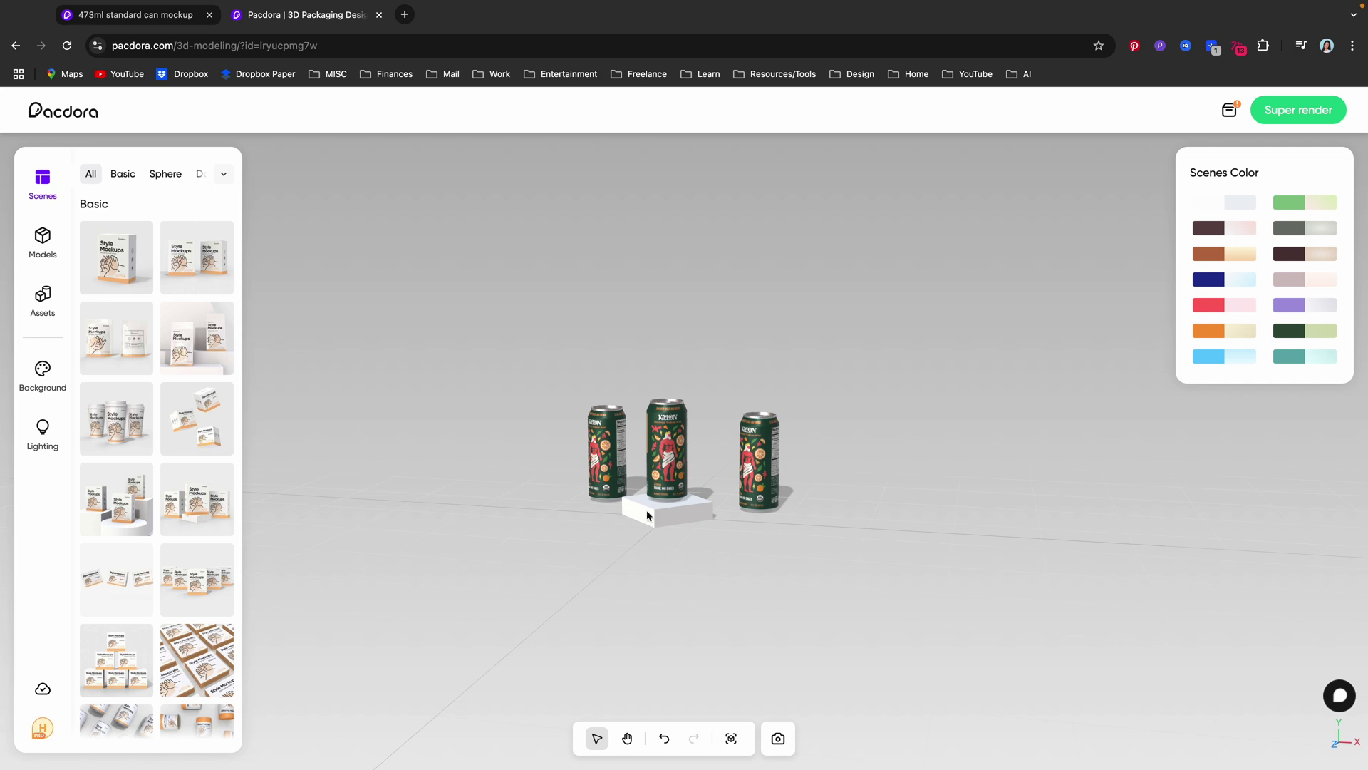
click(763, 485)
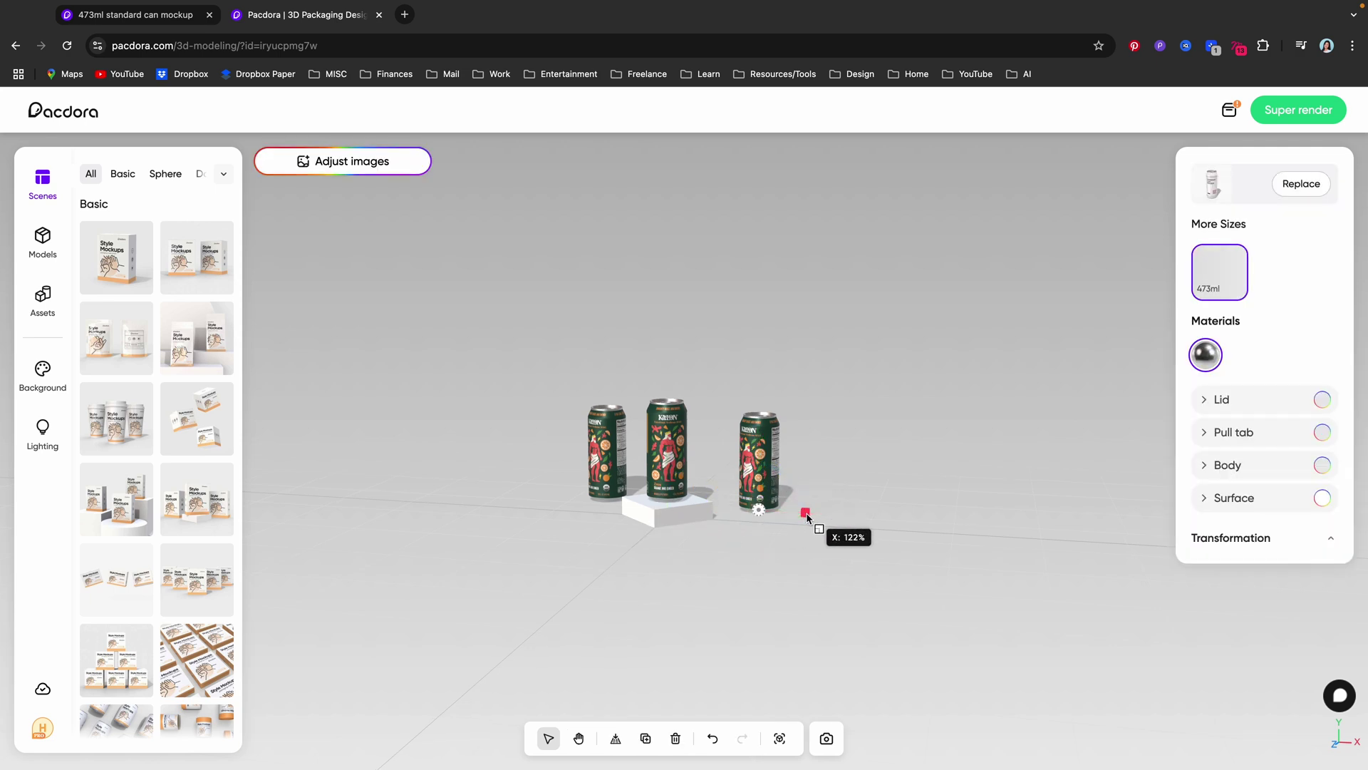
drag(807, 517, 878, 516)
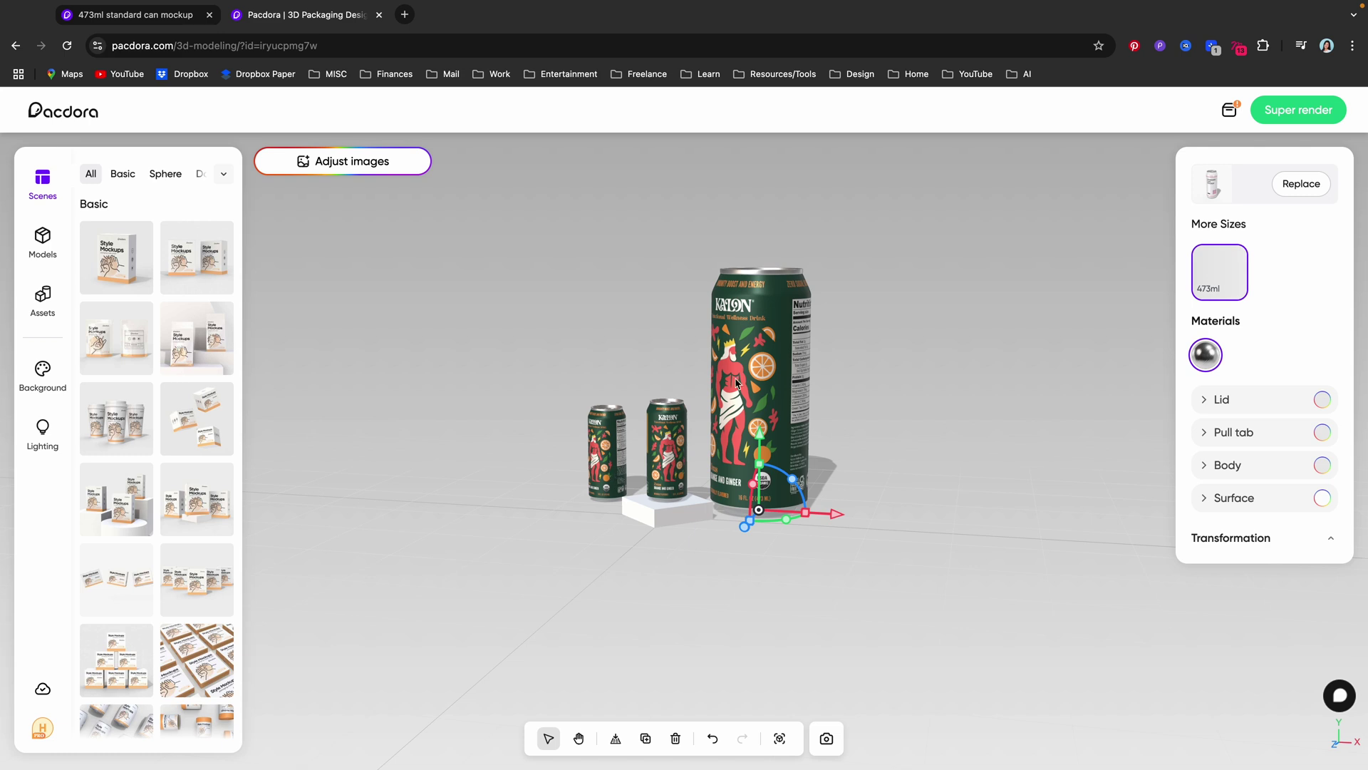
drag(737, 383, 801, 653)
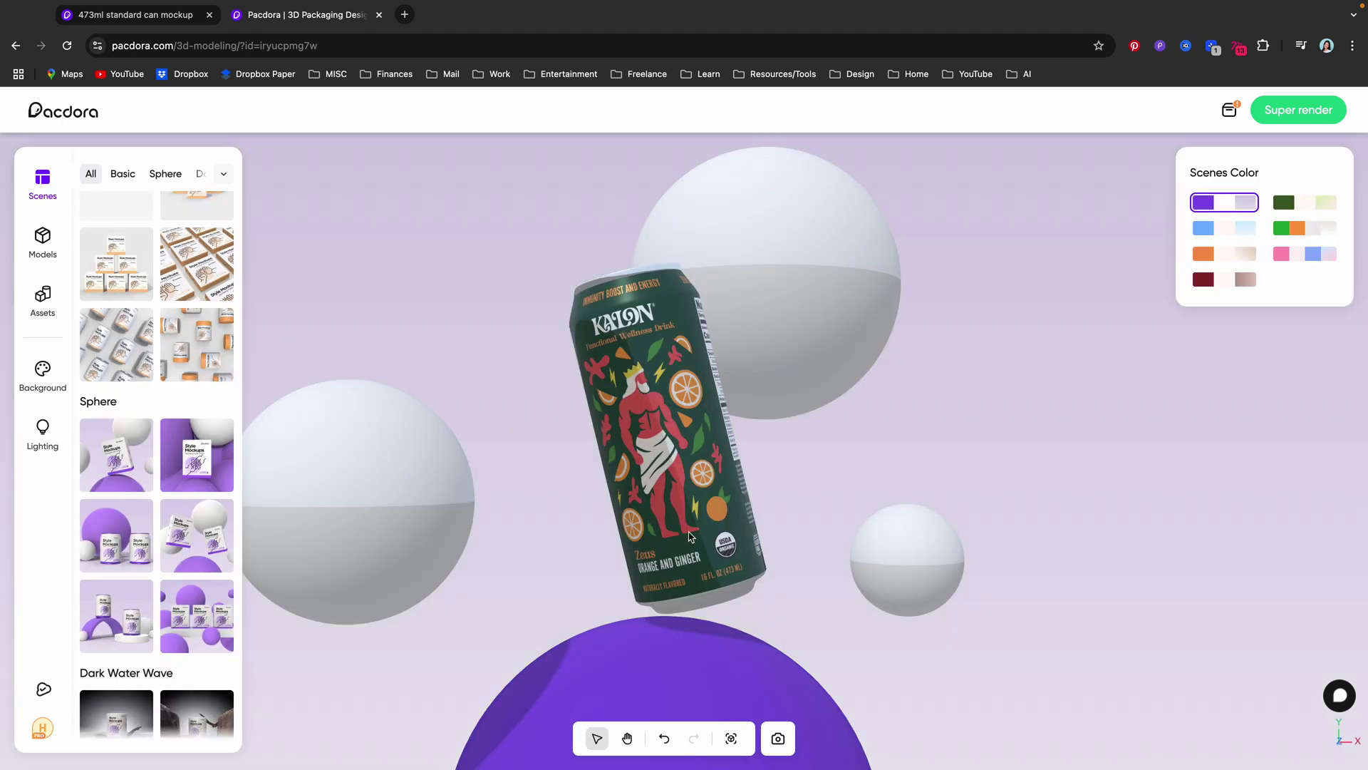
scroll(691, 542, down, 5)
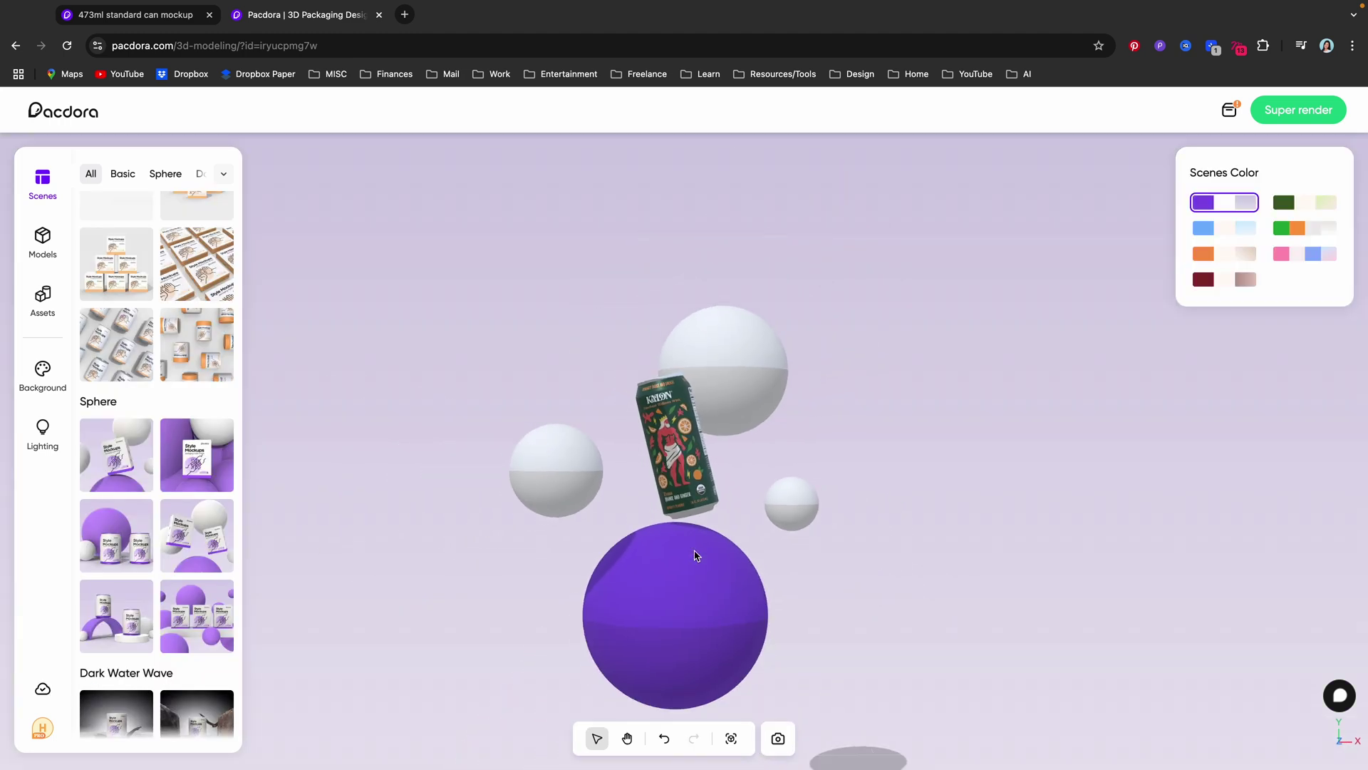
Step: Recolour the scene's spheres green and orange, then try another Sphere scene
click(1290, 228)
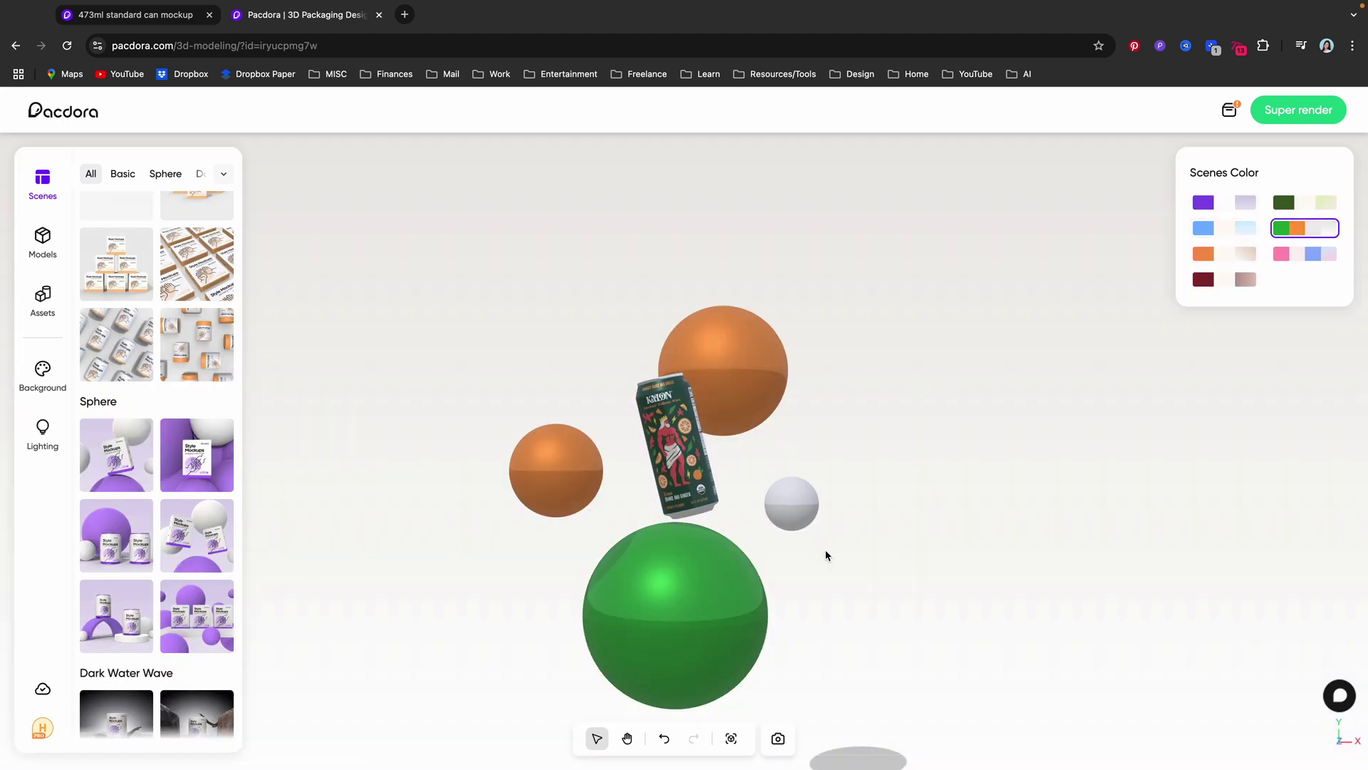
drag(859, 576, 806, 499)
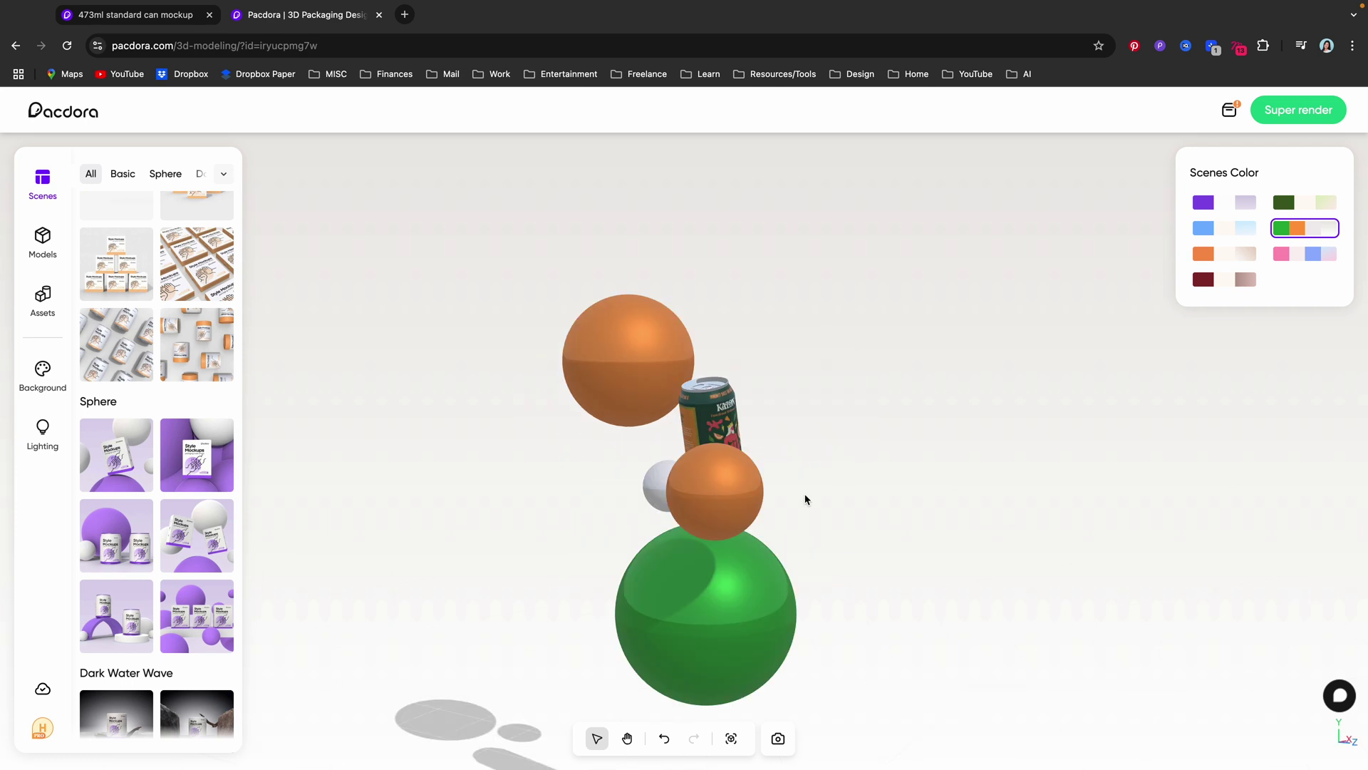
click(175, 619)
Step: Replace the Leaf scene's cube pedestal with a cylinder, then load the first Nature and Stone scene
scroll(206, 356, down, 6)
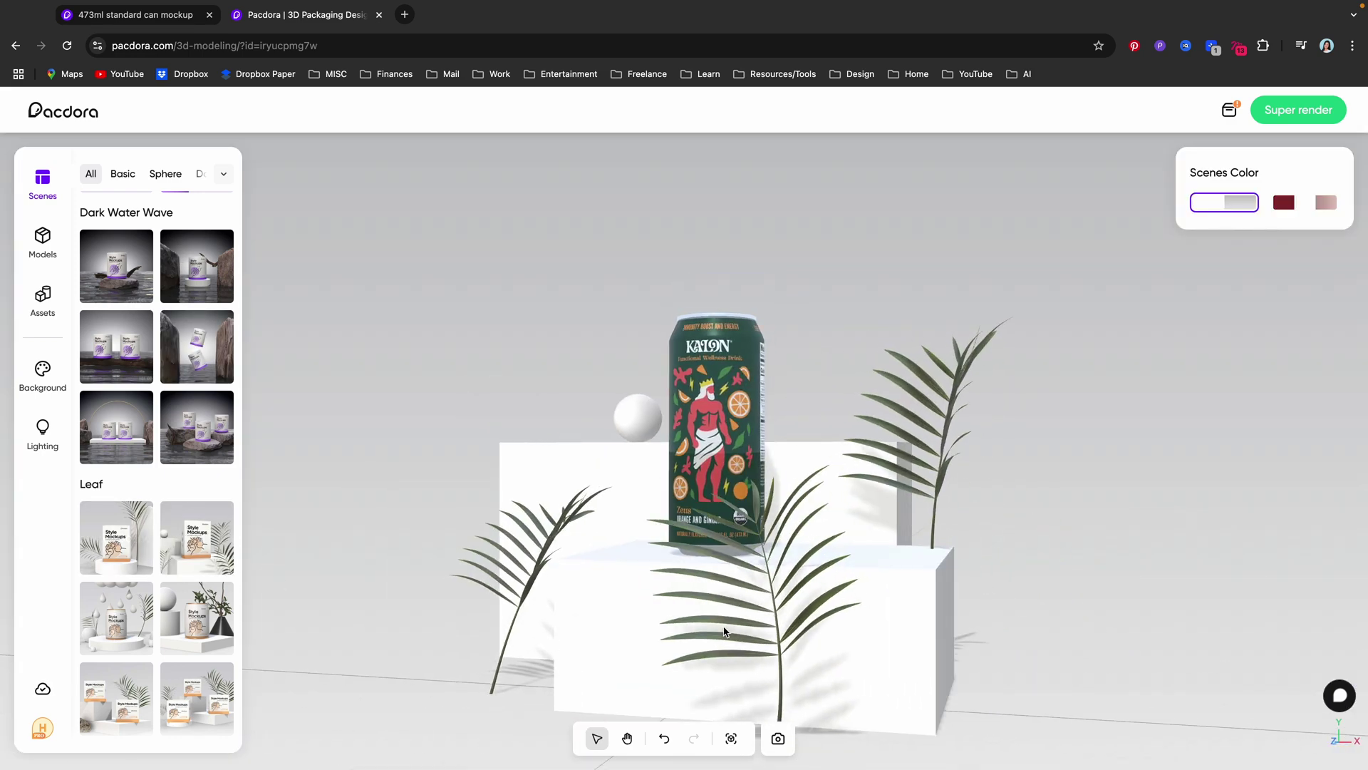
scroll(171, 631, down, 4)
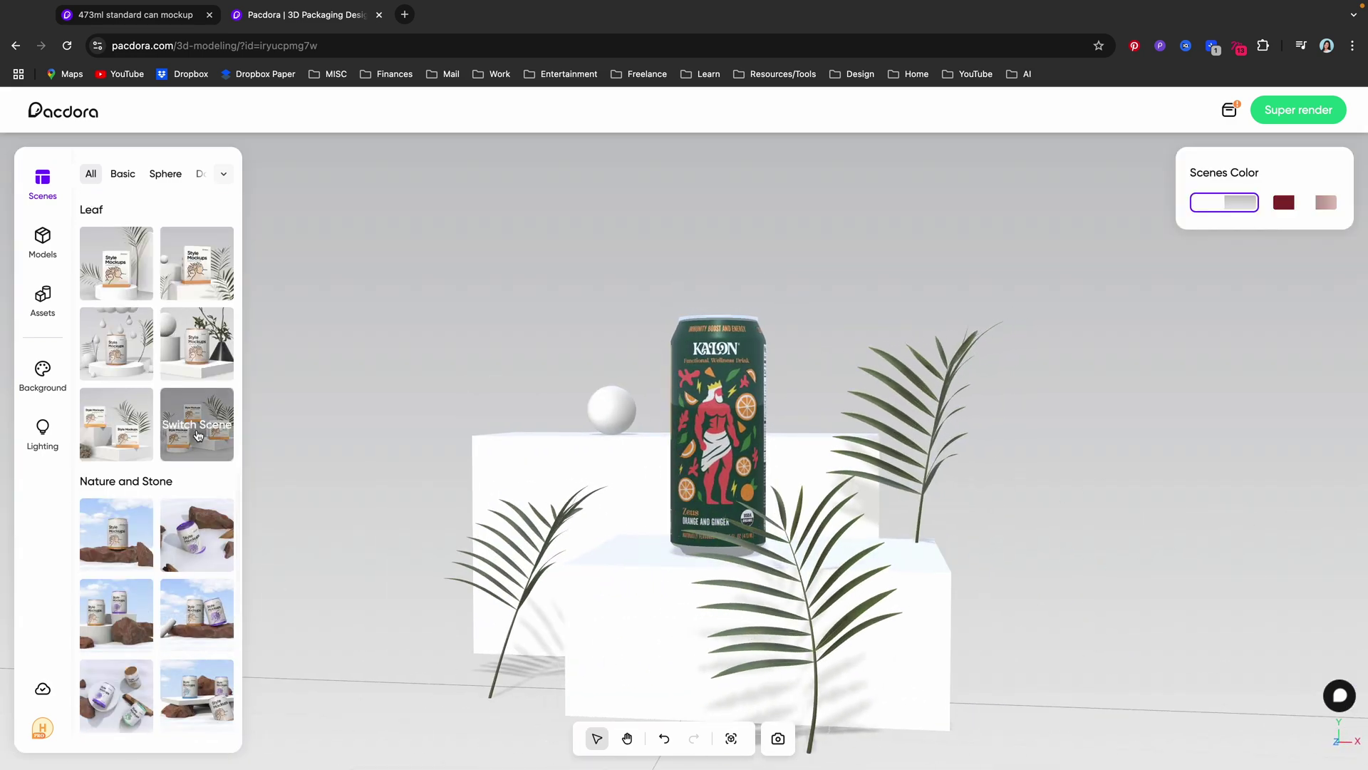
click(659, 511)
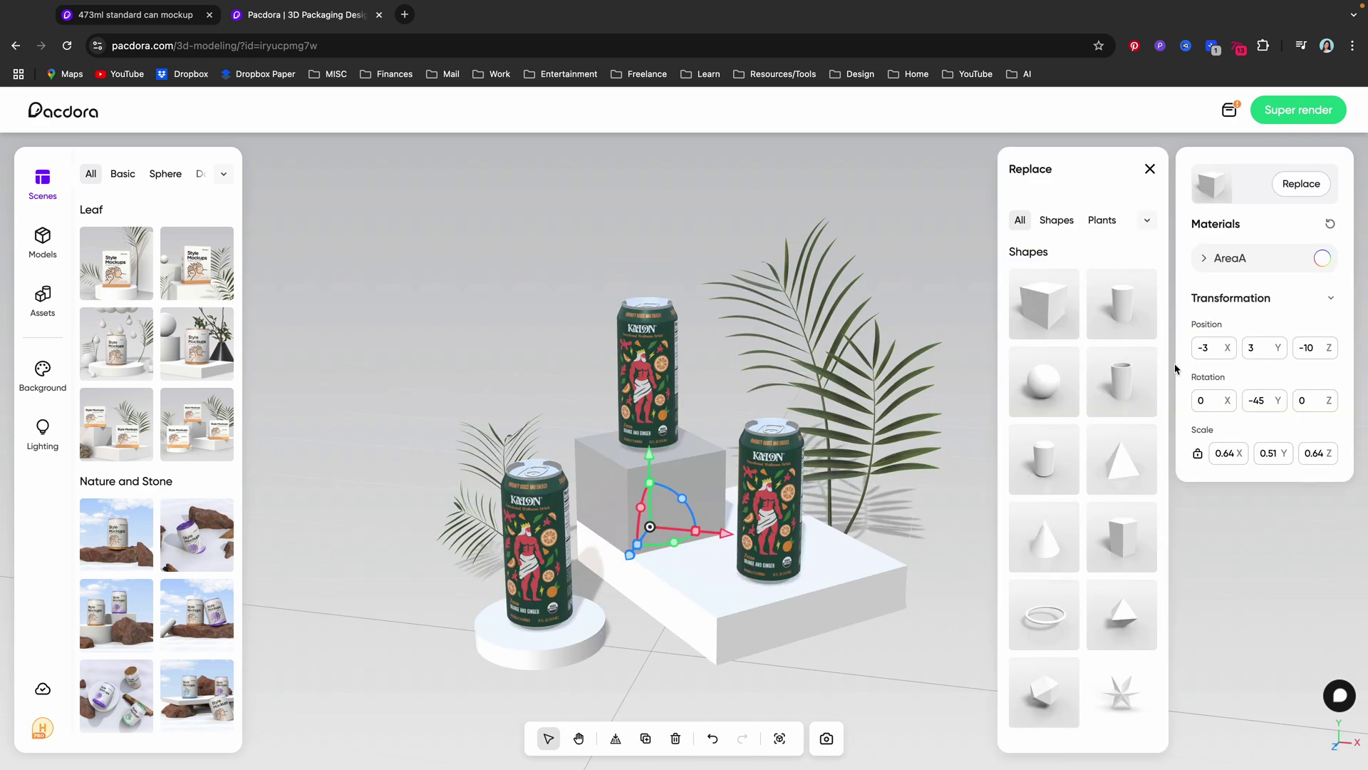
click(1121, 304)
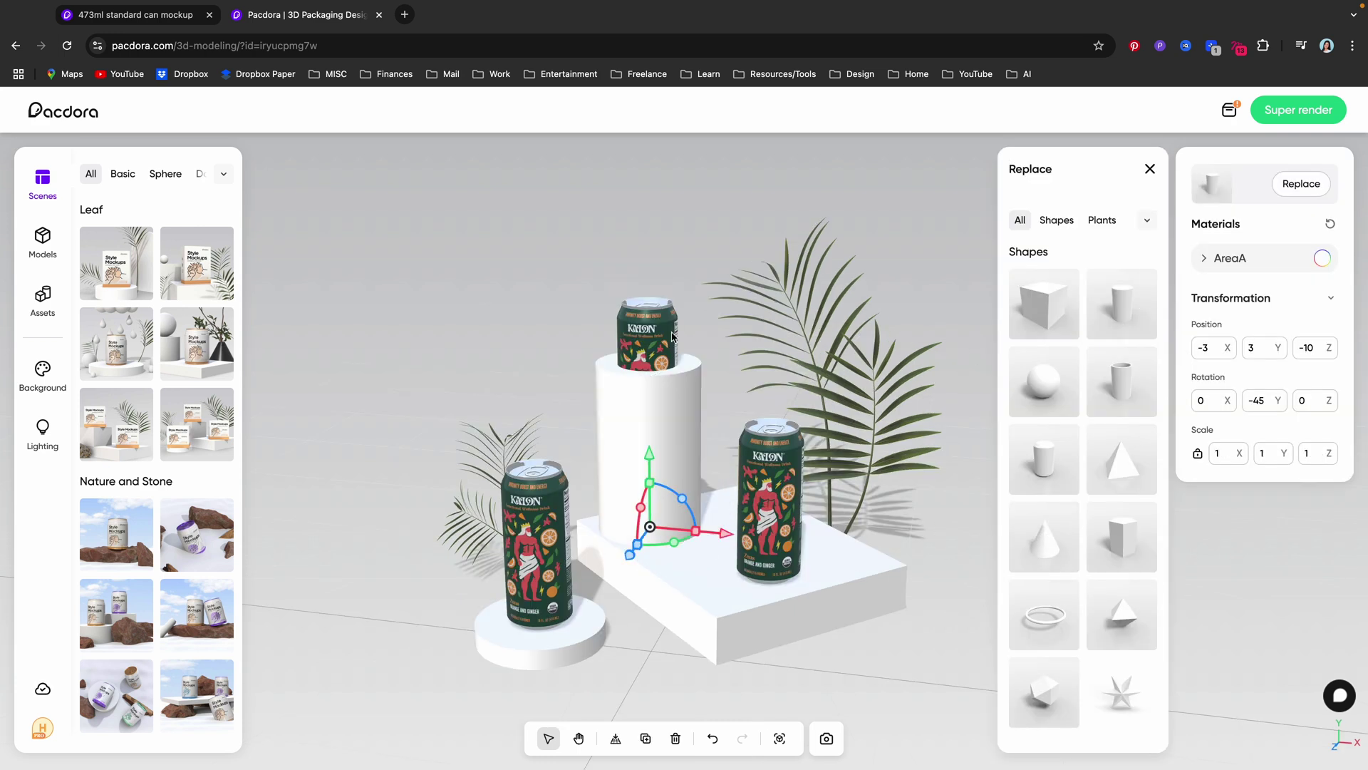
drag(647, 488, 652, 502)
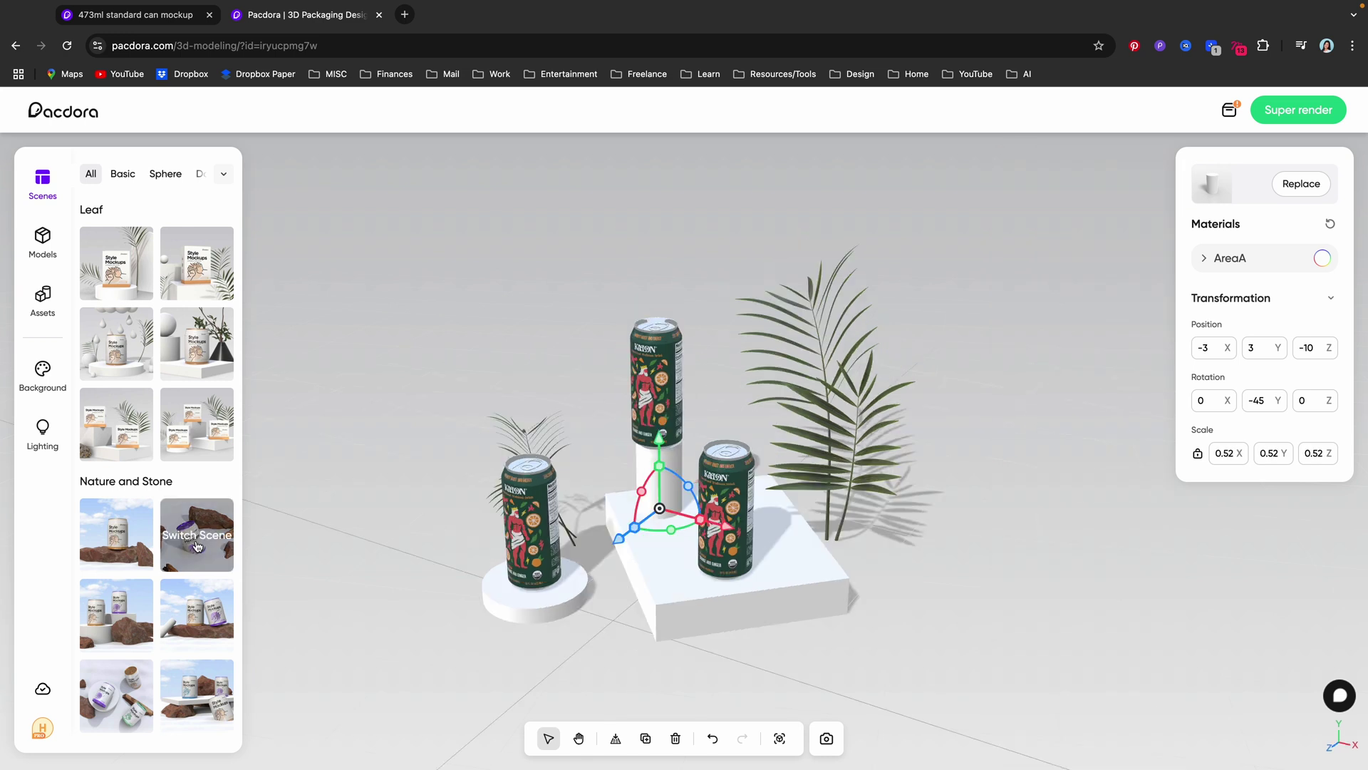
click(134, 538)
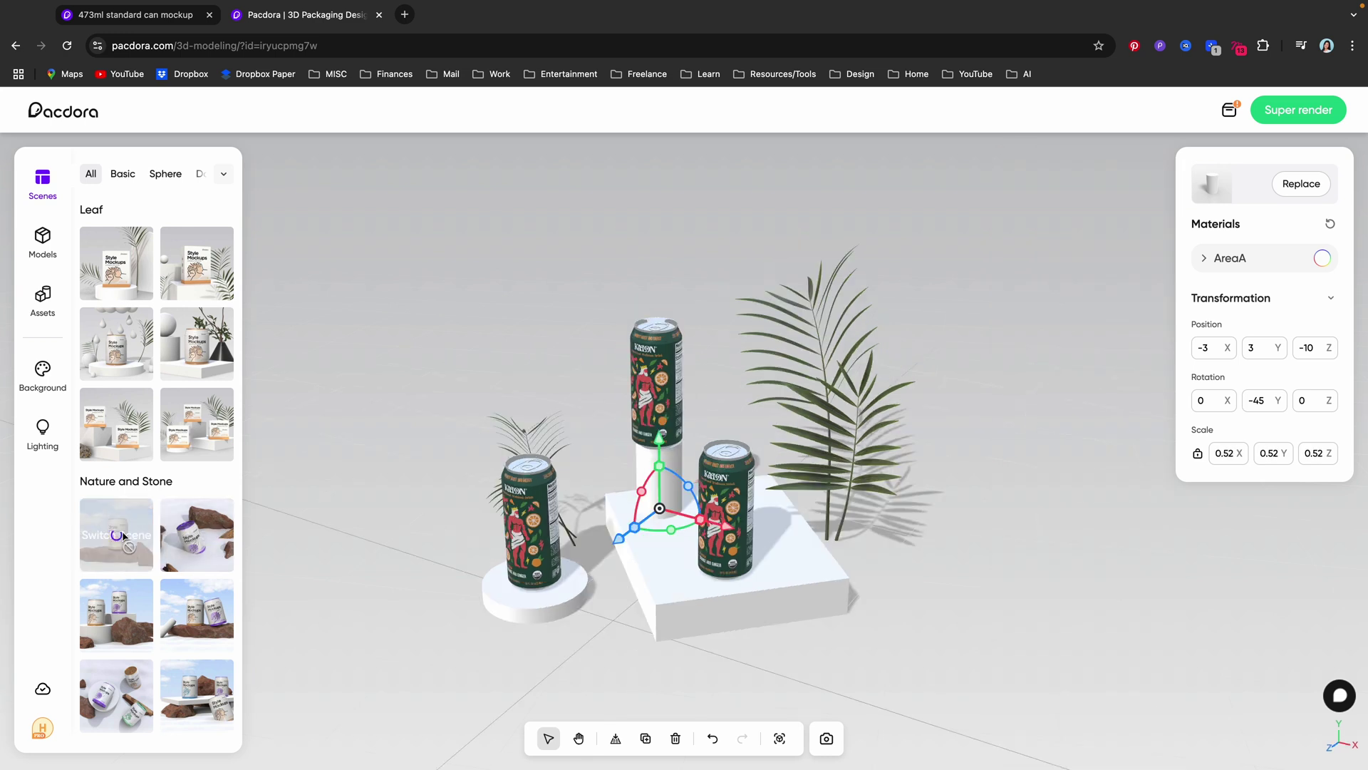
Step: Try the Universe scene, then two Cotton scenes including one with orange blocks
scroll(114, 441, down, 7)
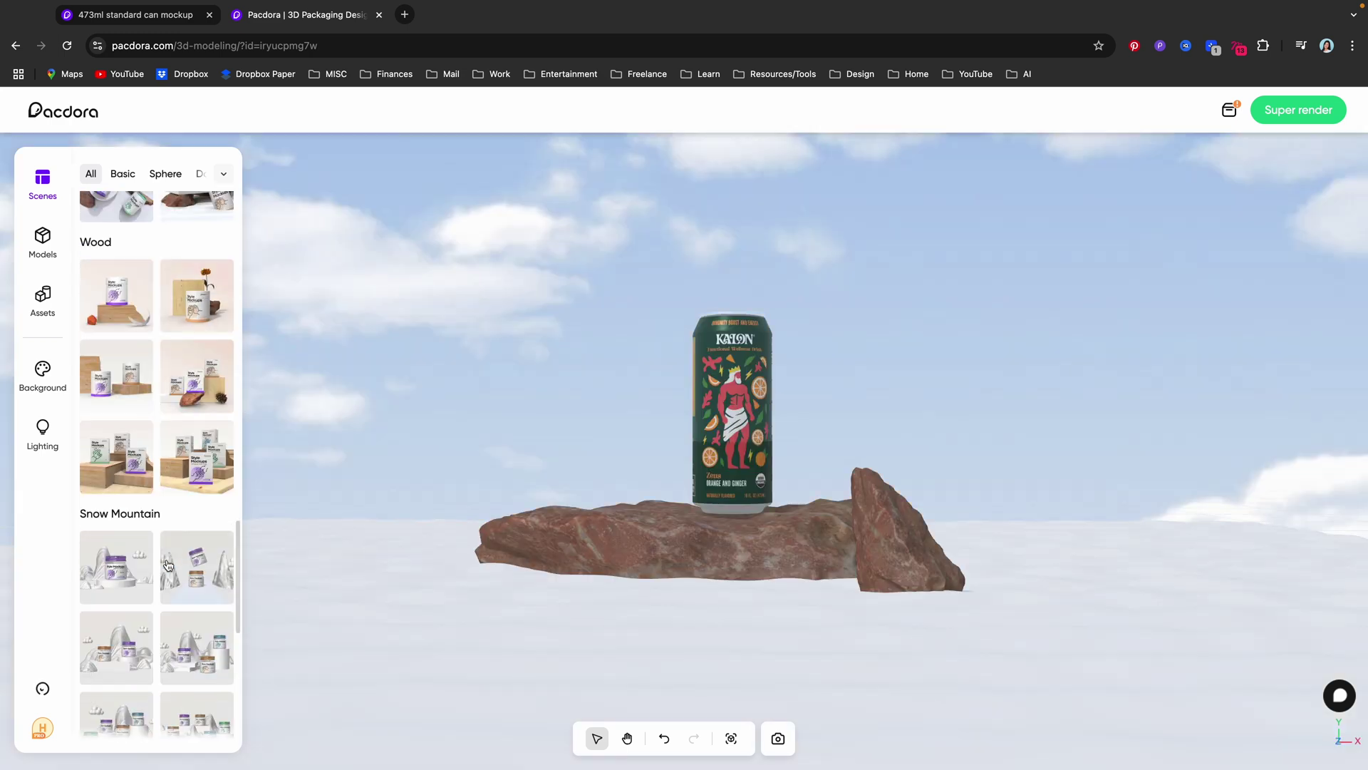
scroll(131, 346, down, 8)
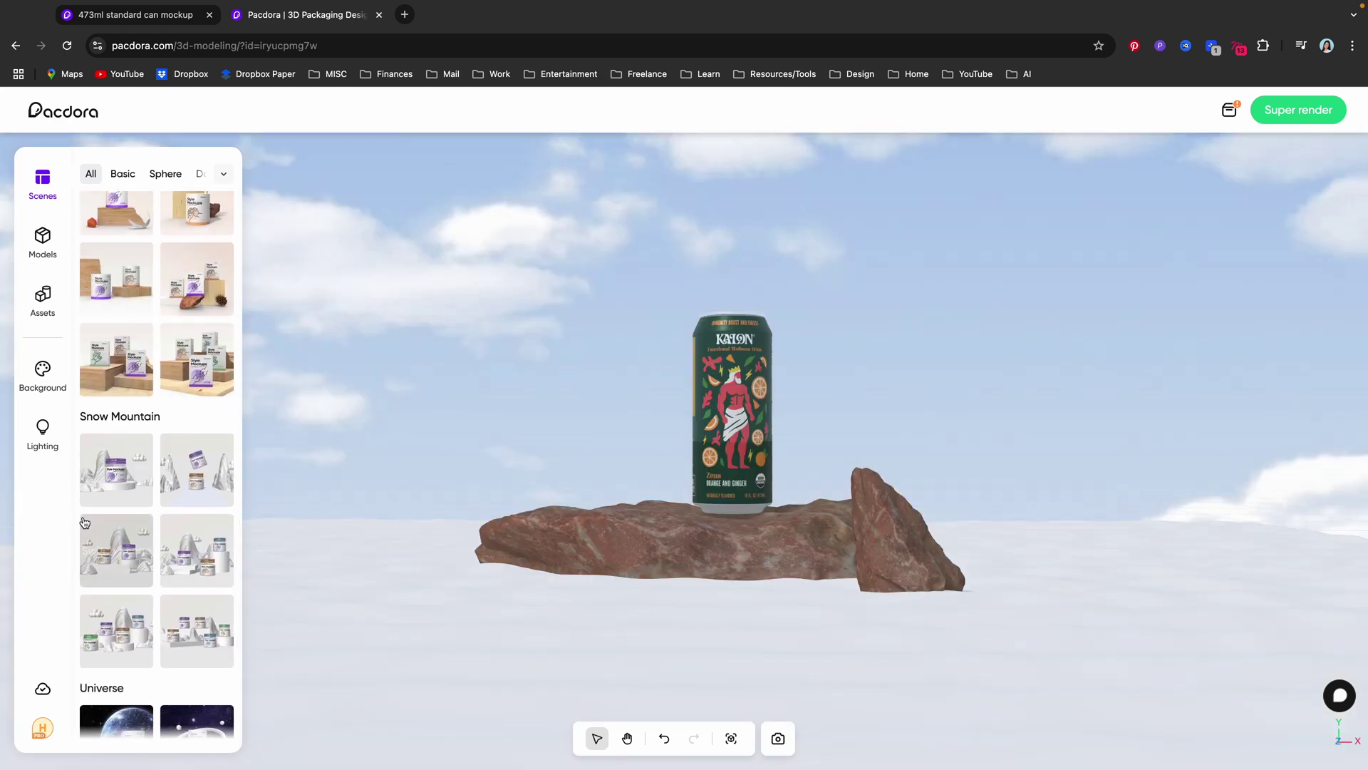
click(143, 330)
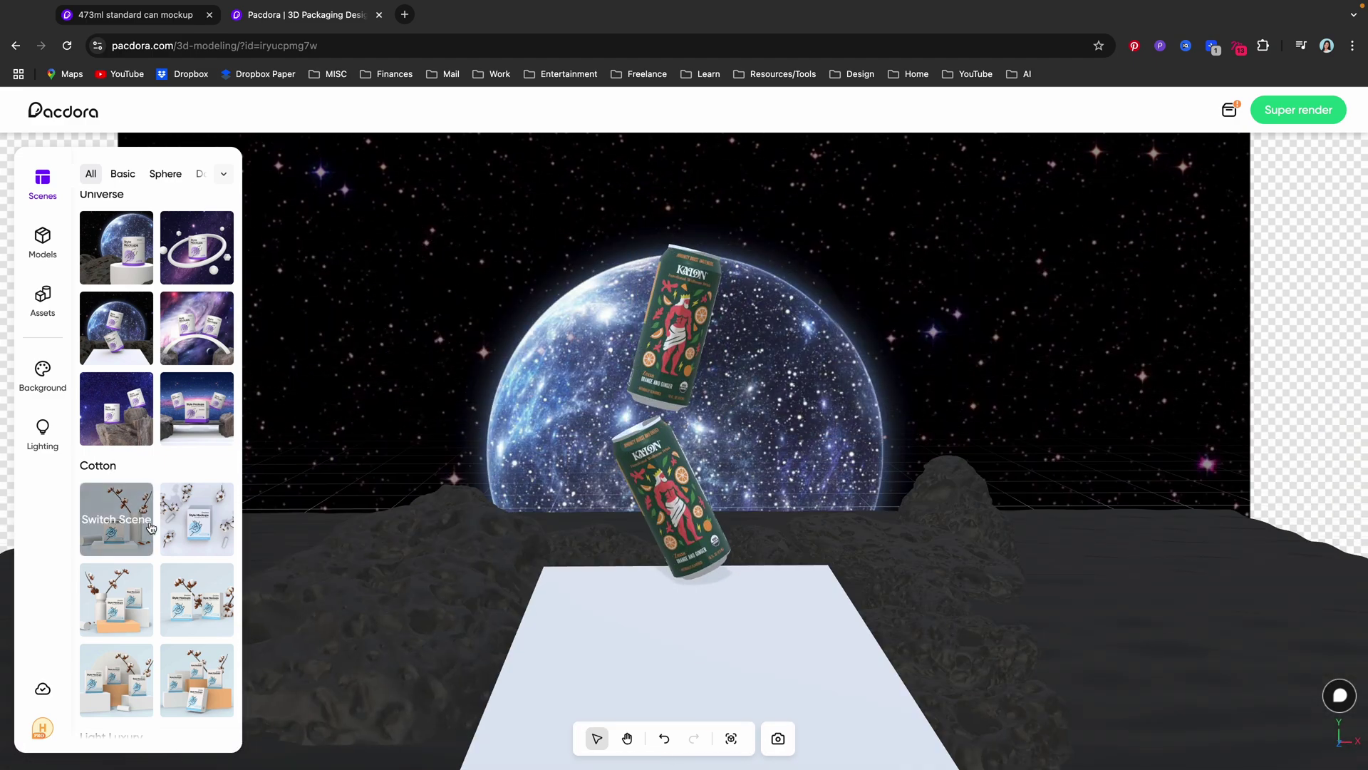
scroll(151, 527, down, 2)
click(197, 397)
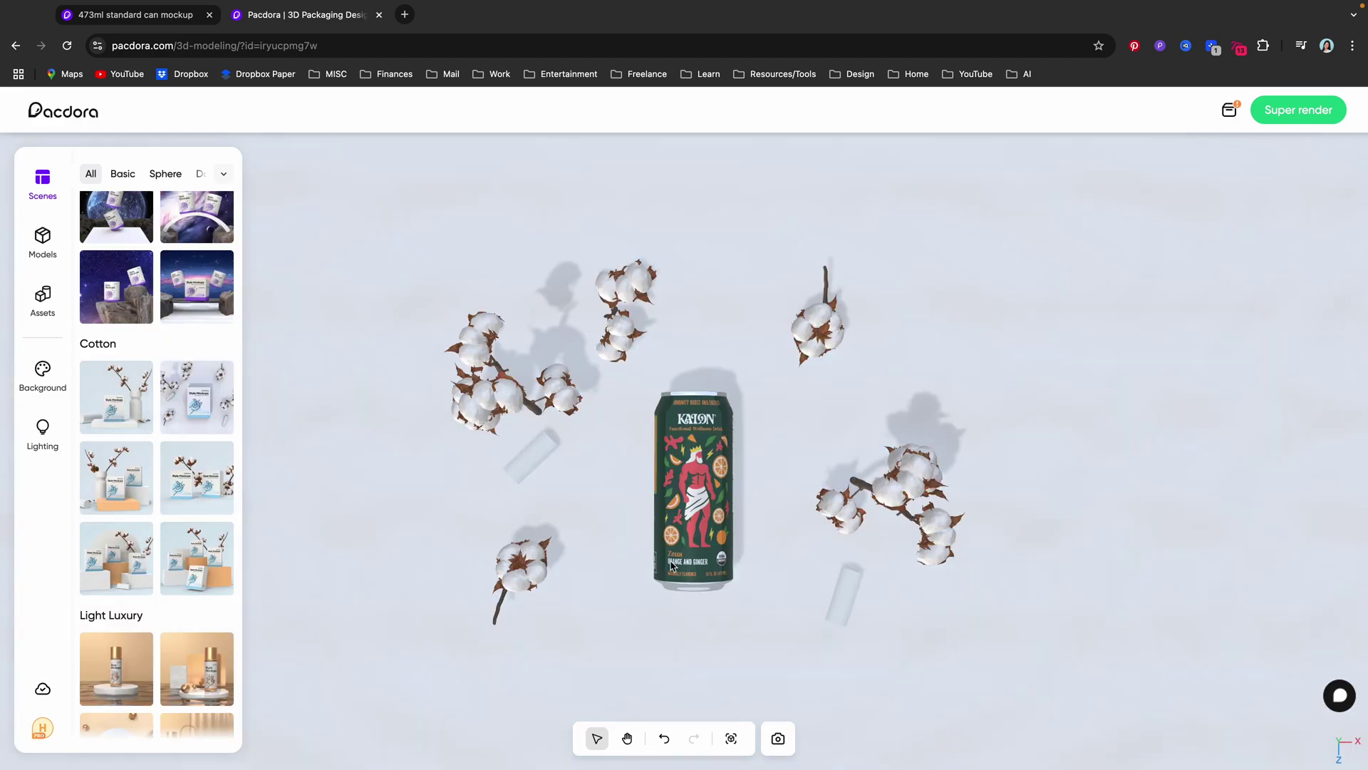
click(187, 561)
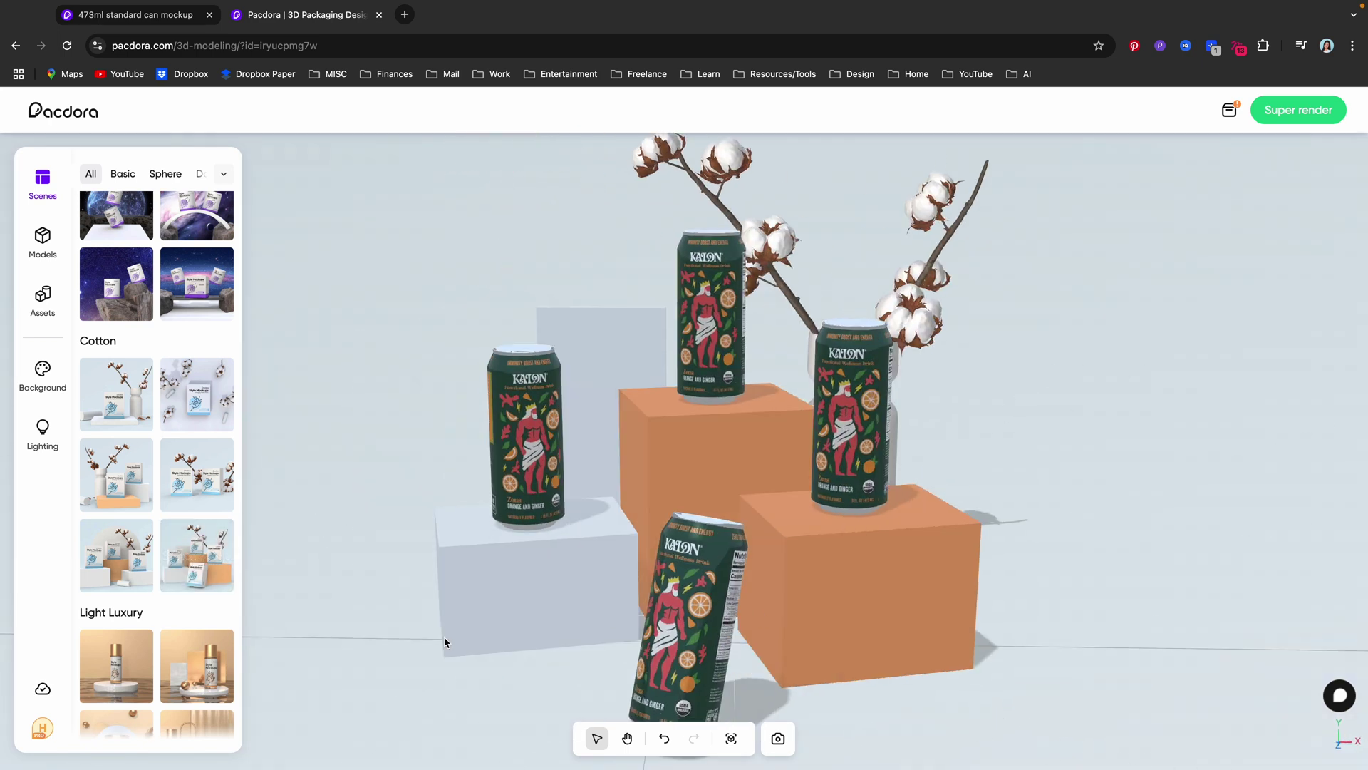
Step: Try a Light Luxury scene, then settle on the cans-on-rocks scene with a vase
scroll(136, 427, down, 6)
click(130, 334)
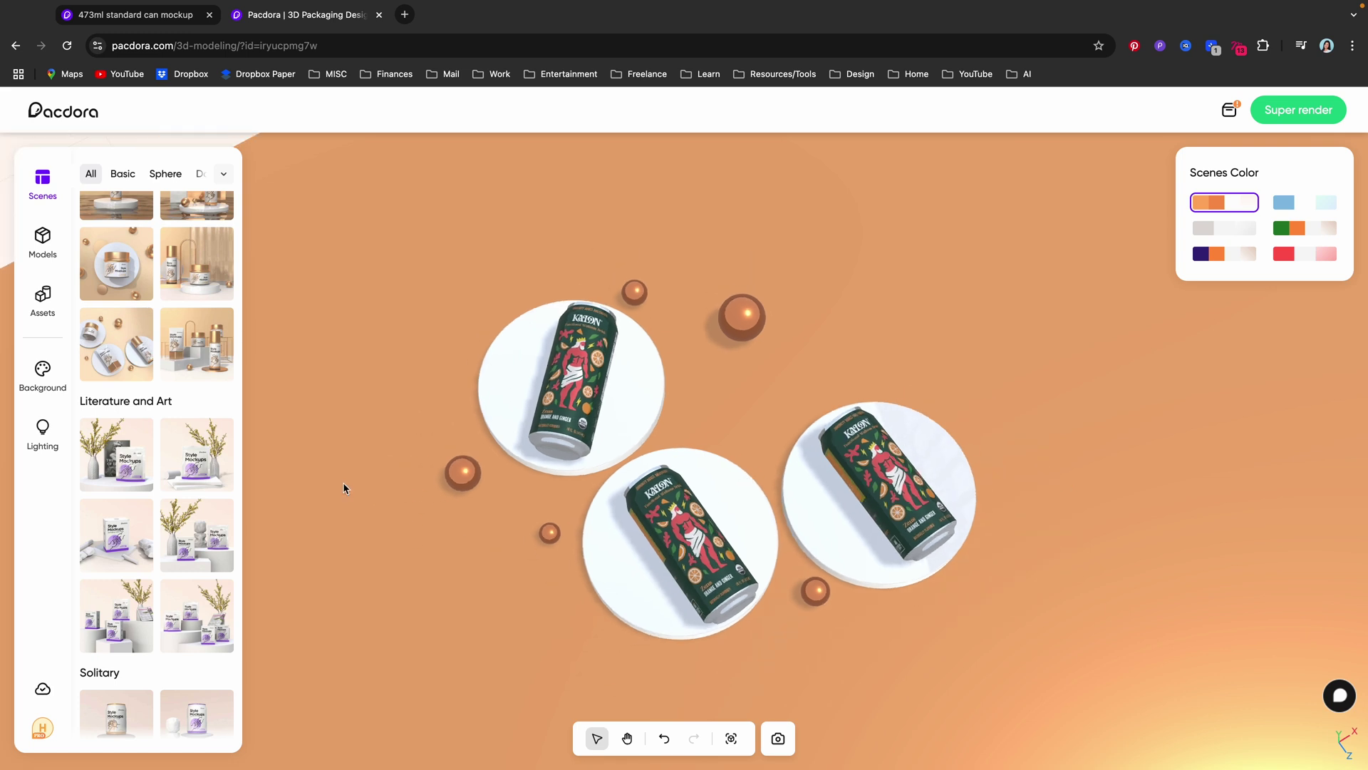
scroll(200, 349, down, 3)
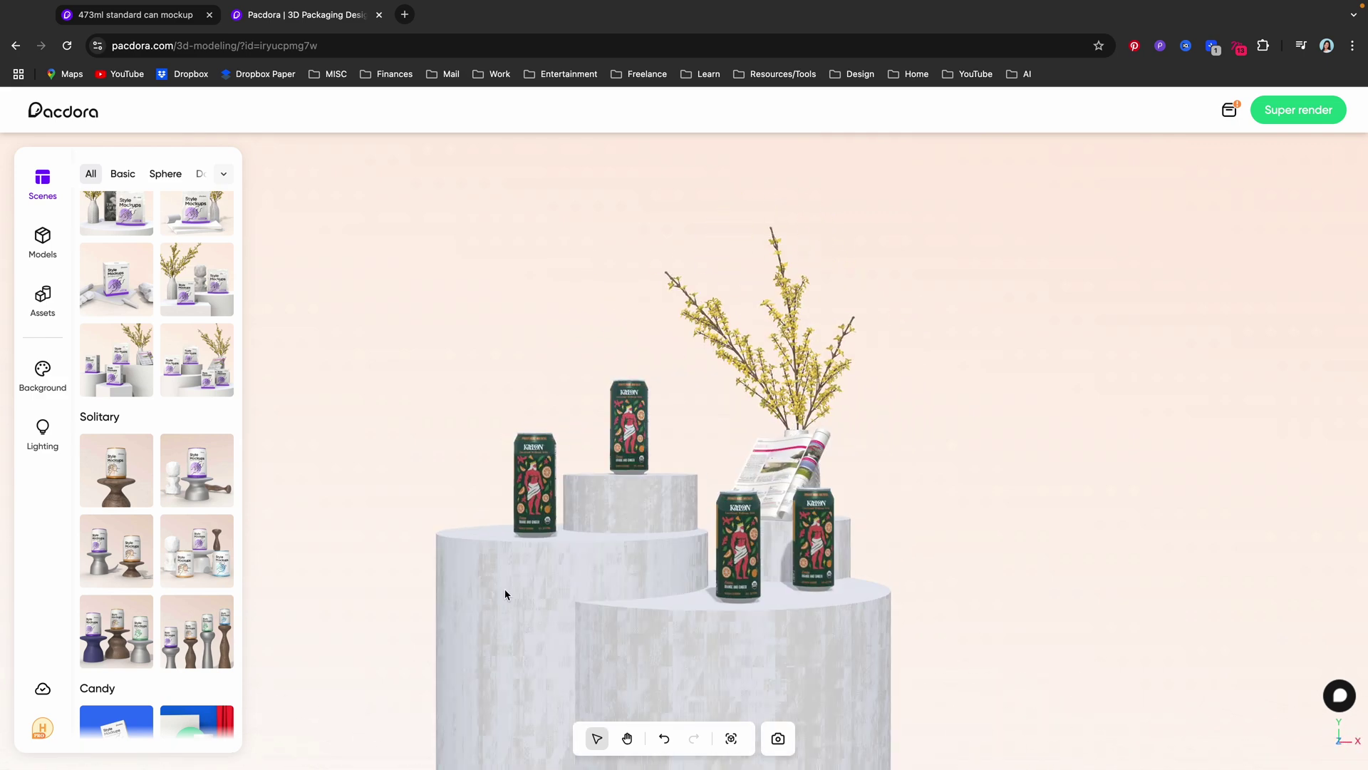
scroll(152, 559, down, 5)
scroll(147, 425, down, 10)
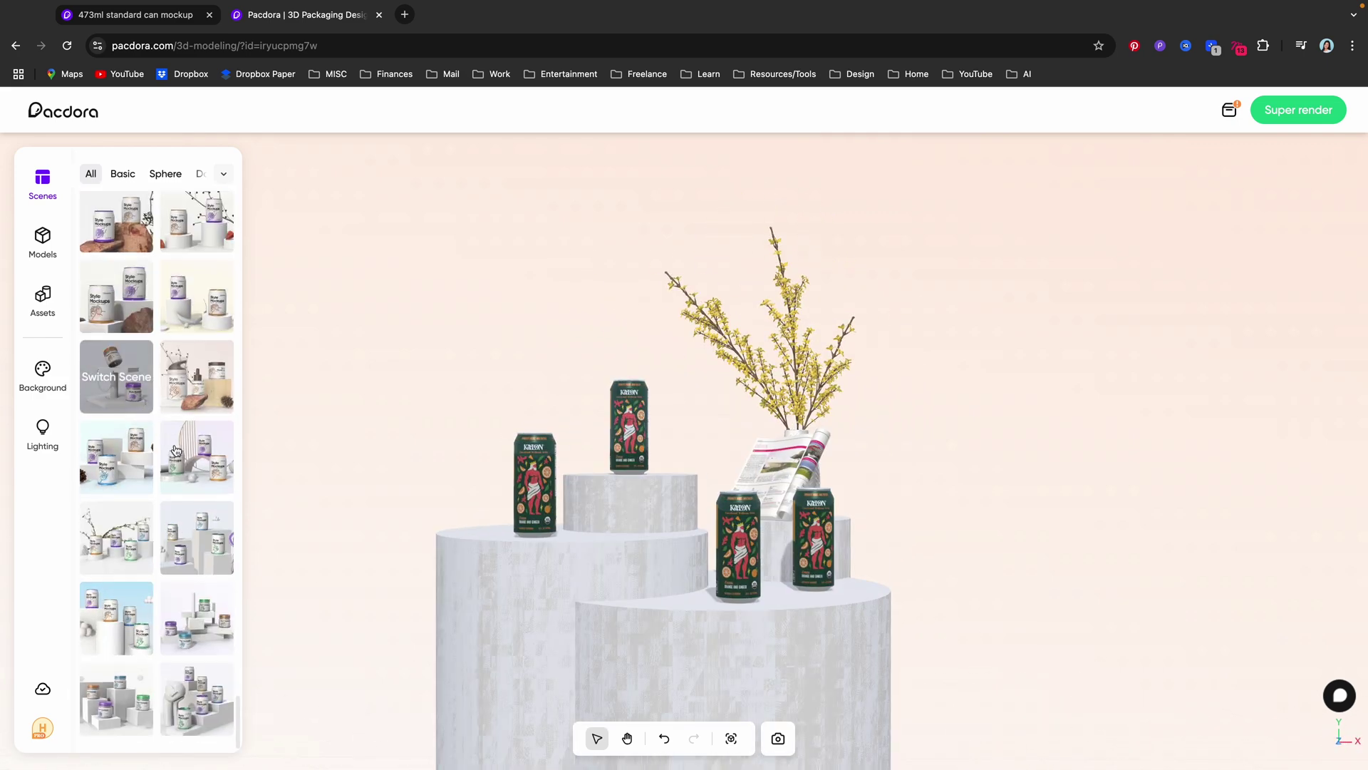
click(197, 540)
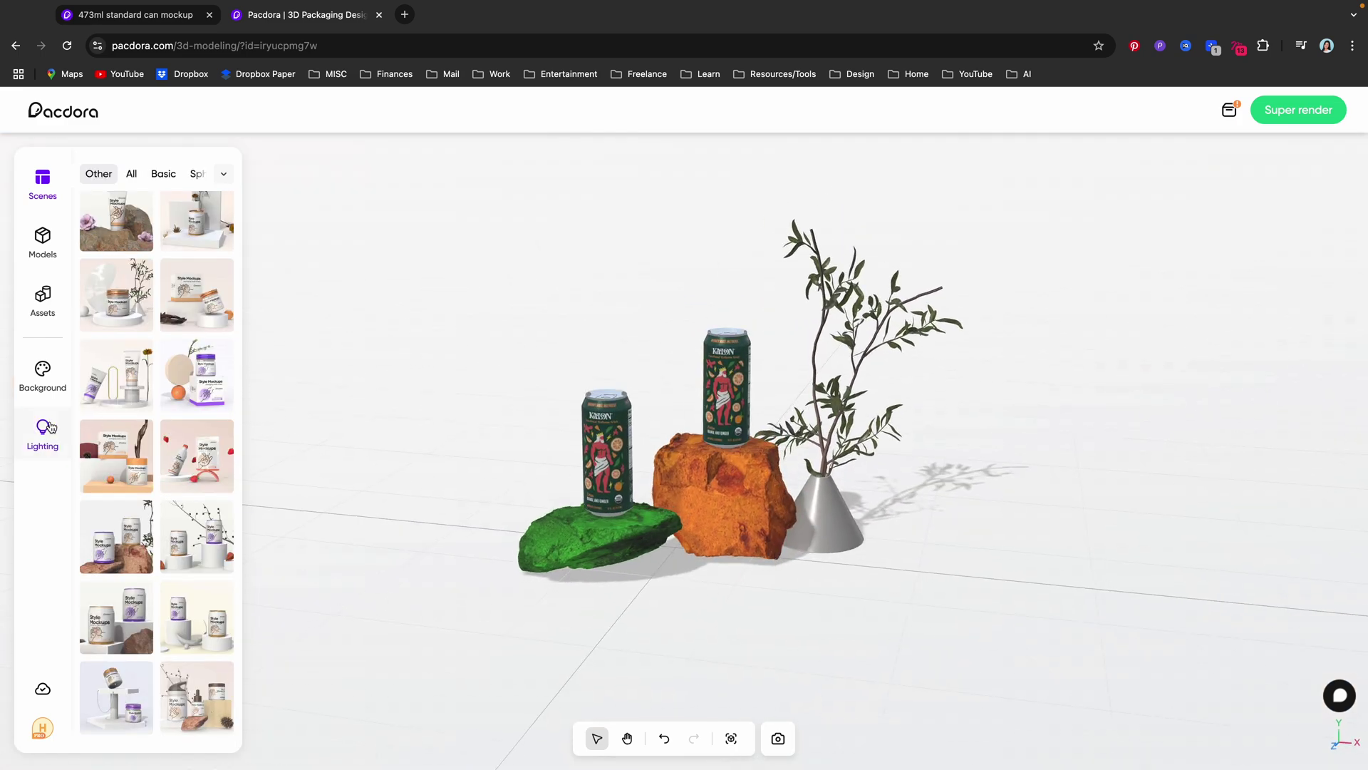
Step: Try two different gradient backdrops for the scene background
click(49, 391)
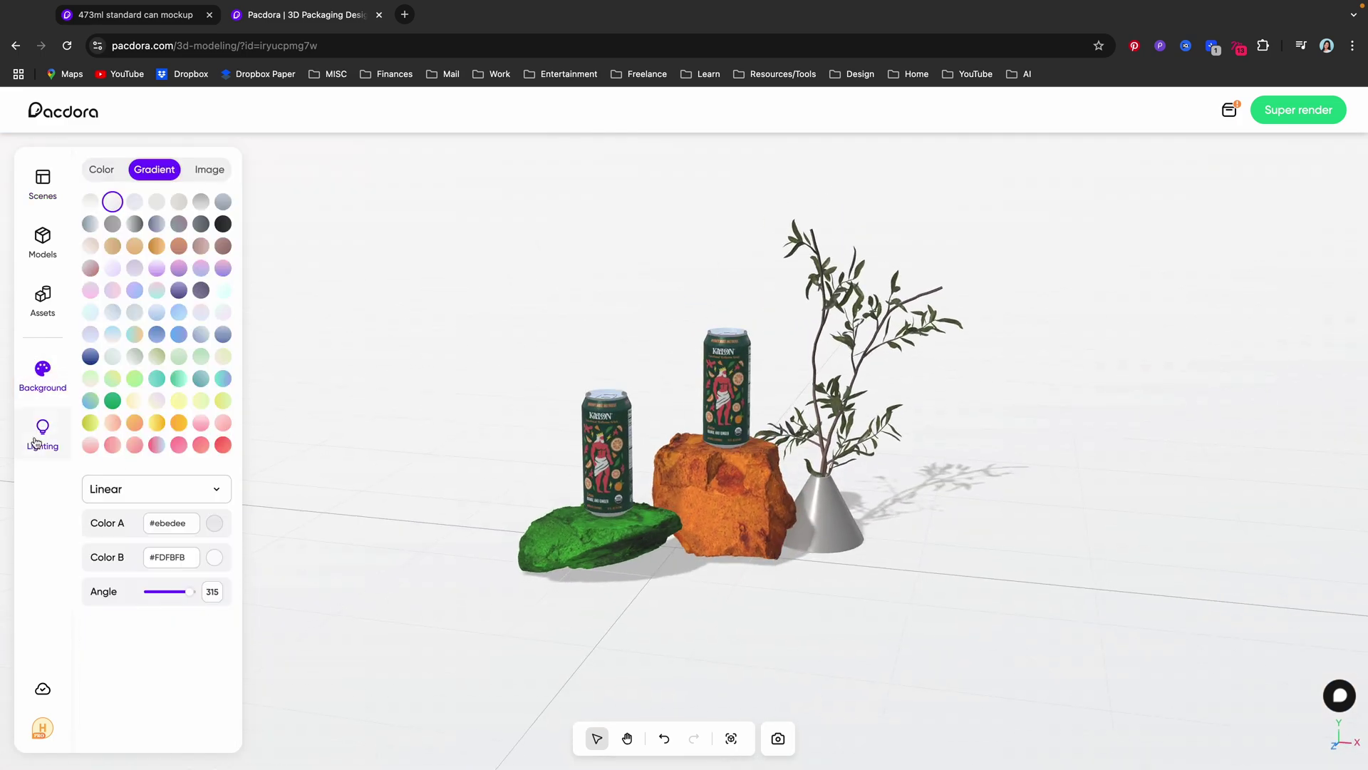
click(178, 334)
click(179, 378)
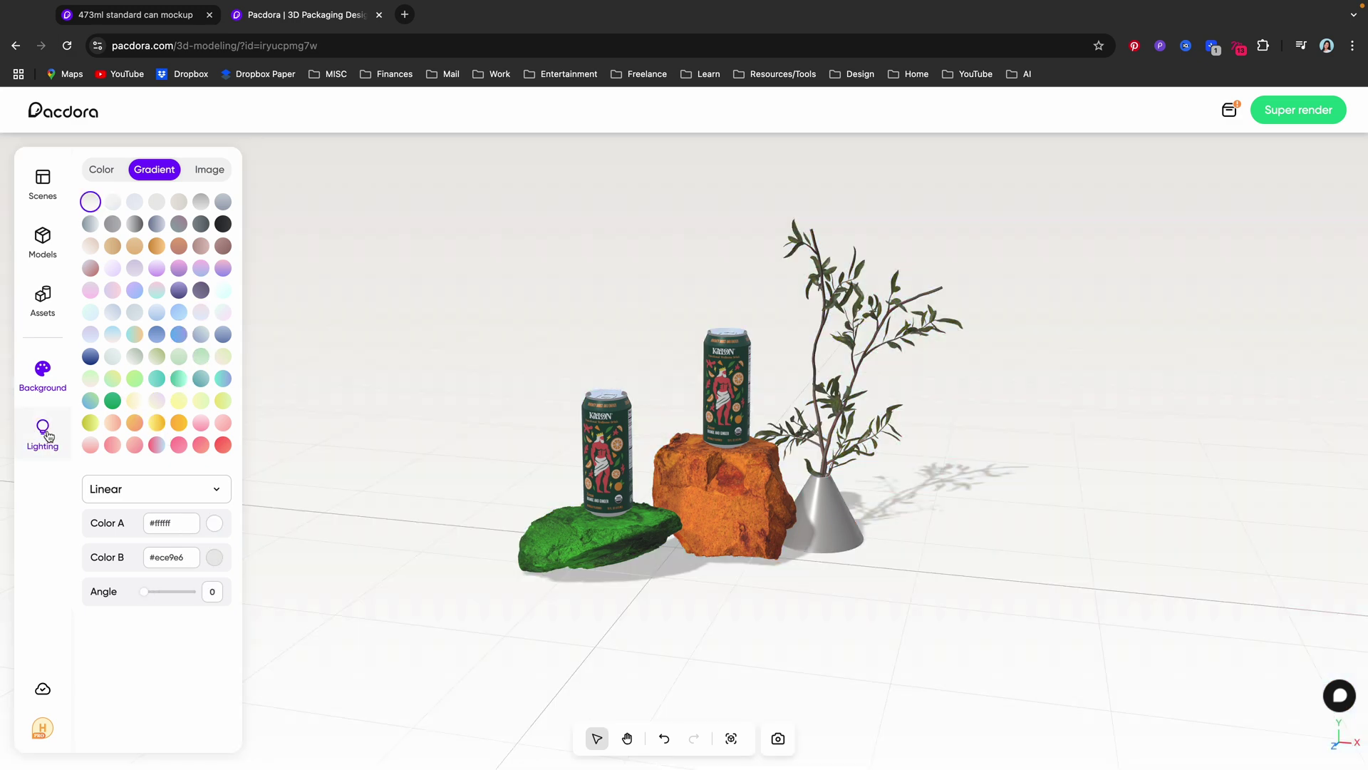
Step: Apply Evening sun lighting, swing its angle to about 93° and lower its height
click(43, 432)
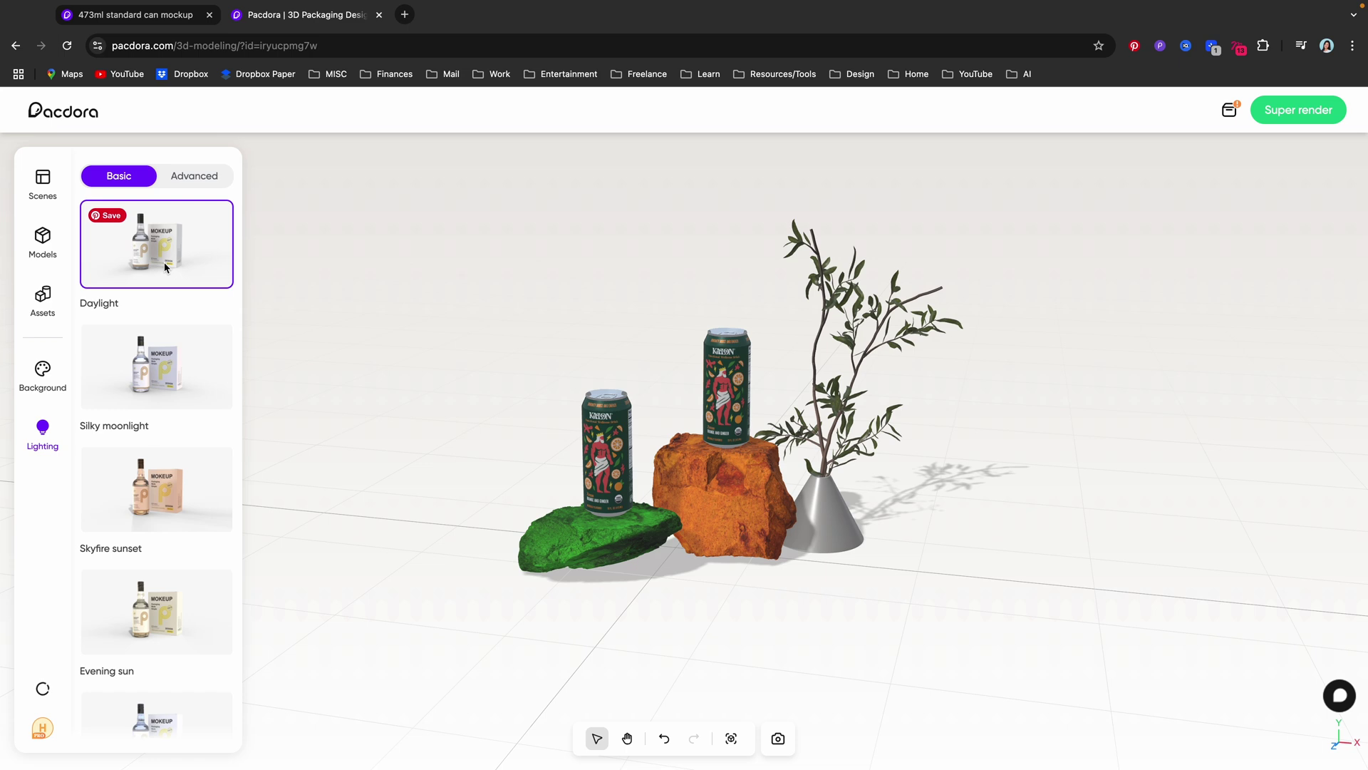
click(165, 484)
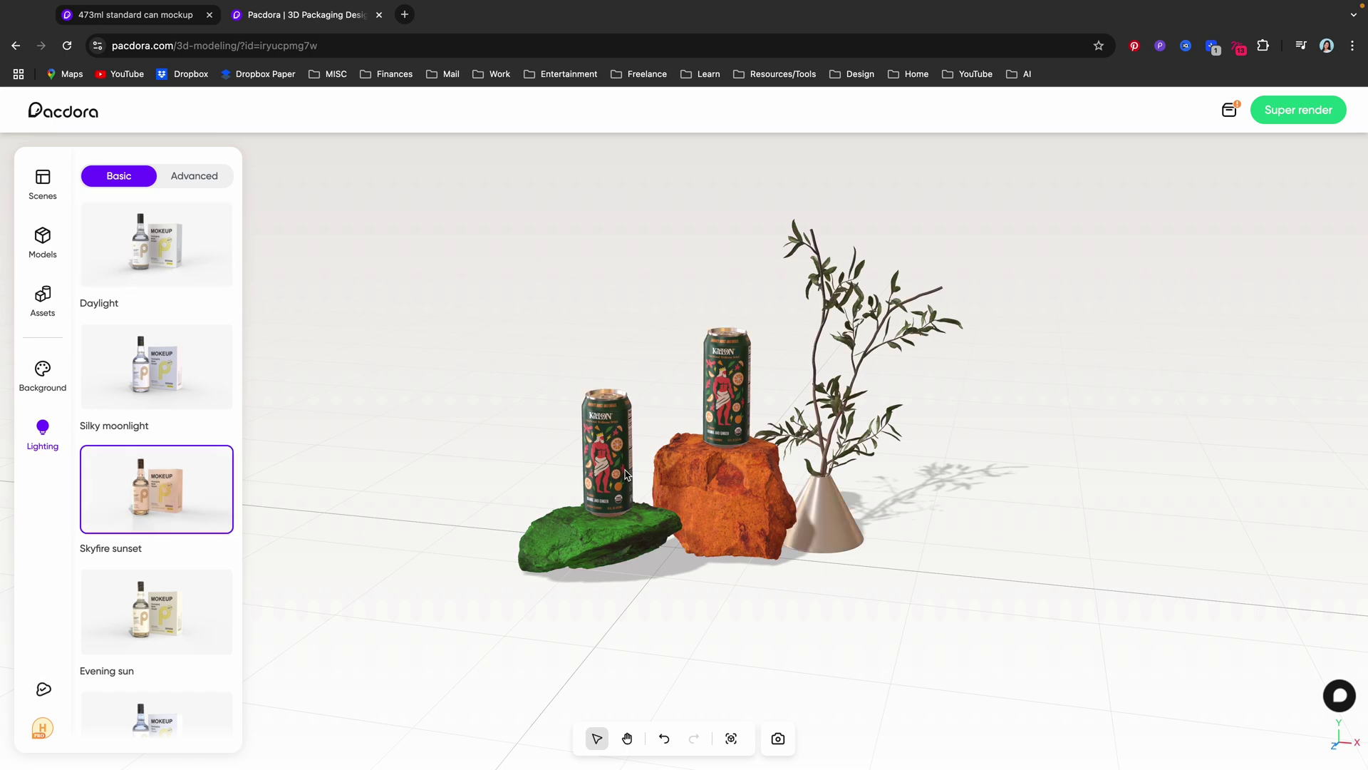
click(173, 593)
click(166, 176)
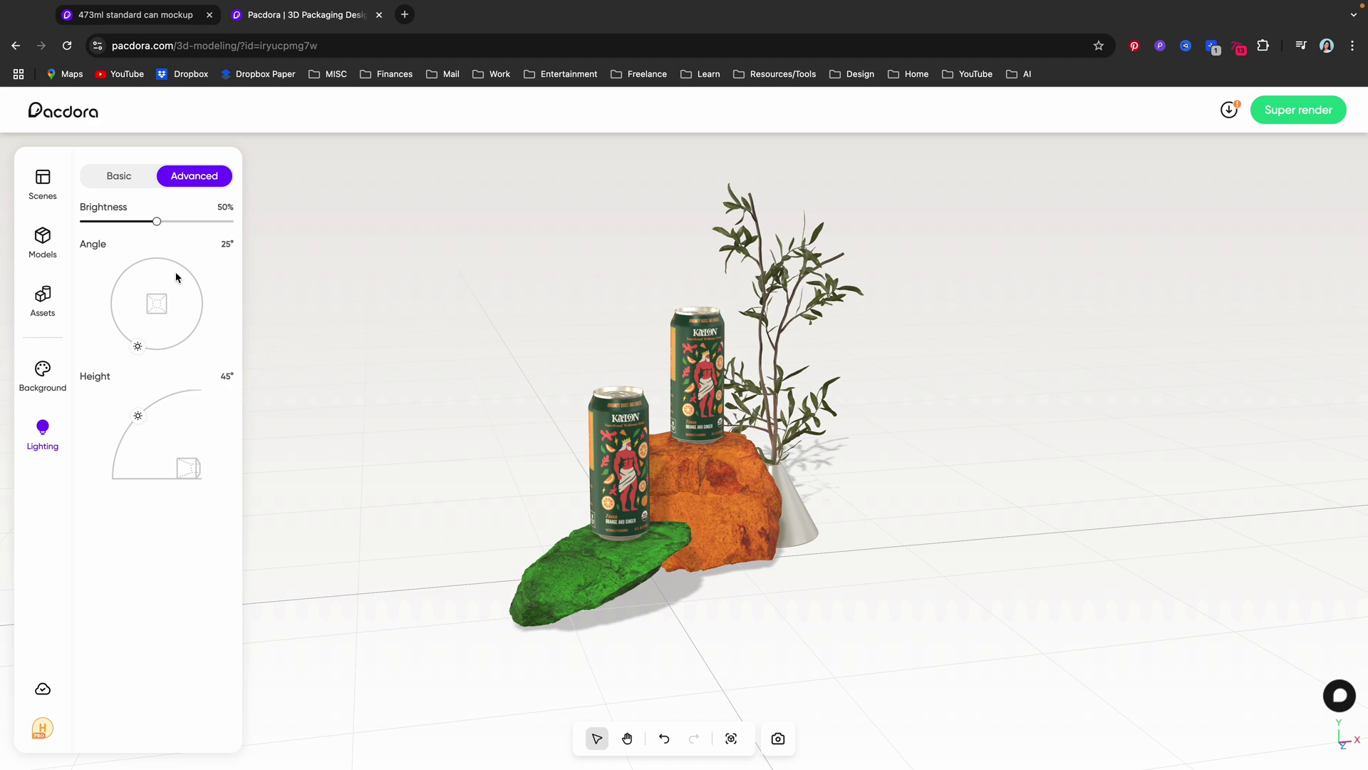
drag(146, 343, 78, 305)
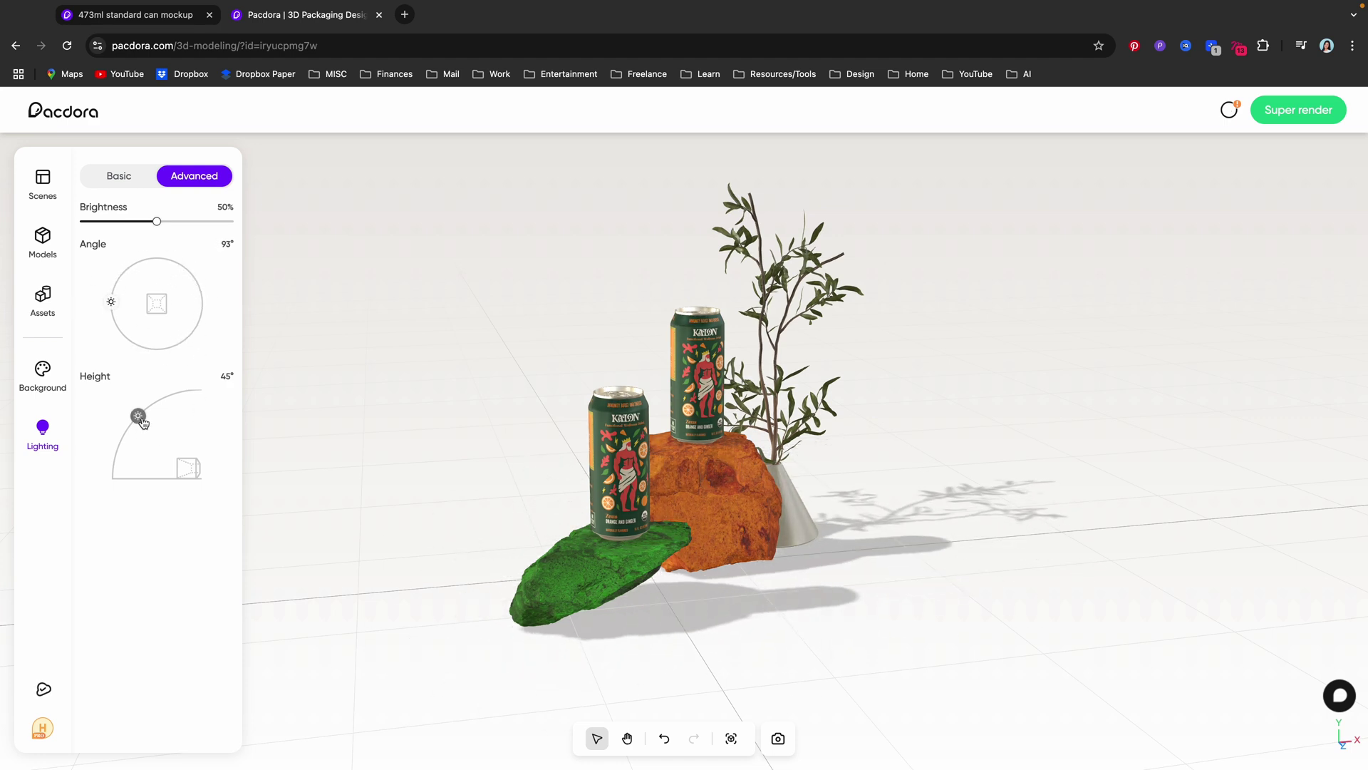
mouse_move(144, 423)
mouse_down()
mouse_move(179, 393)
mouse_move(139, 435)
mouse_up()
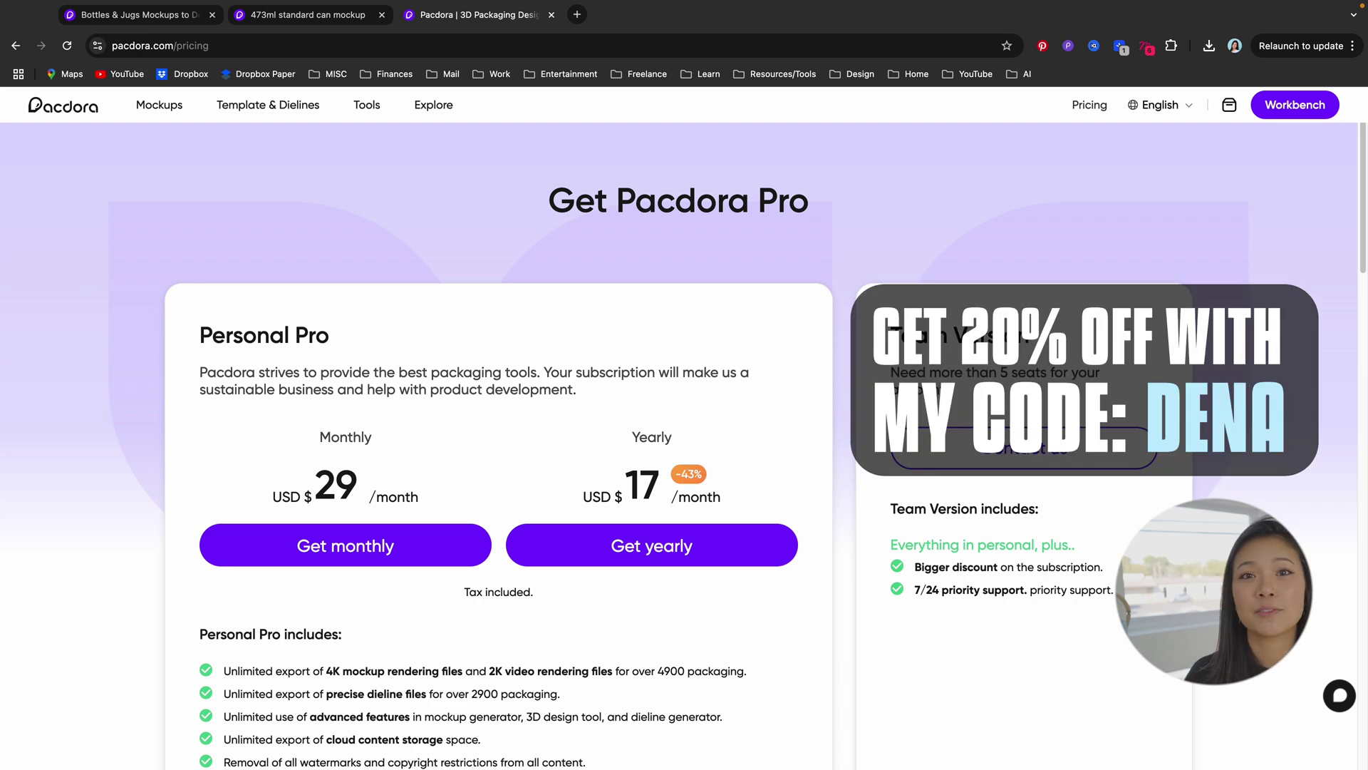
Step: Scroll to the Personal Pro plans and briefly highlight the USD $29 monthly price
scroll(688, 314, down, 2)
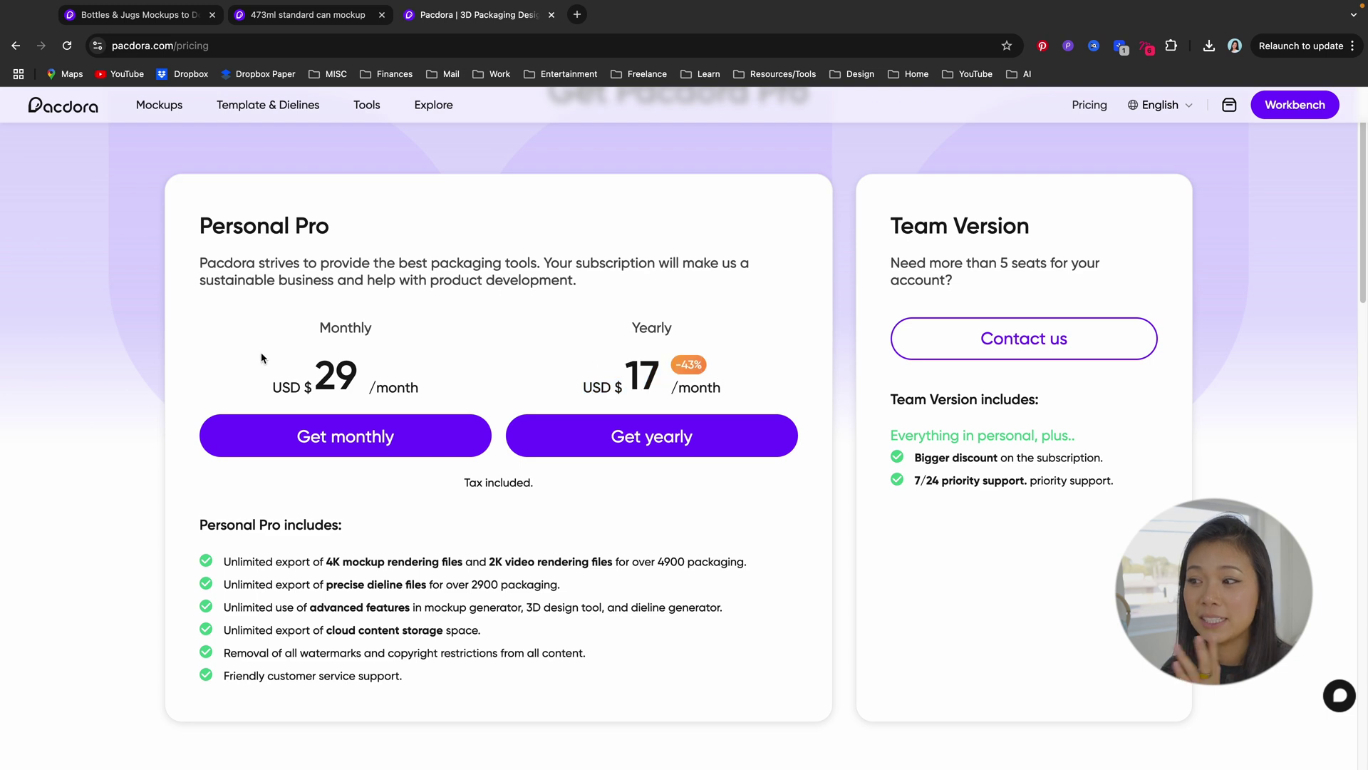
drag(362, 385, 220, 386)
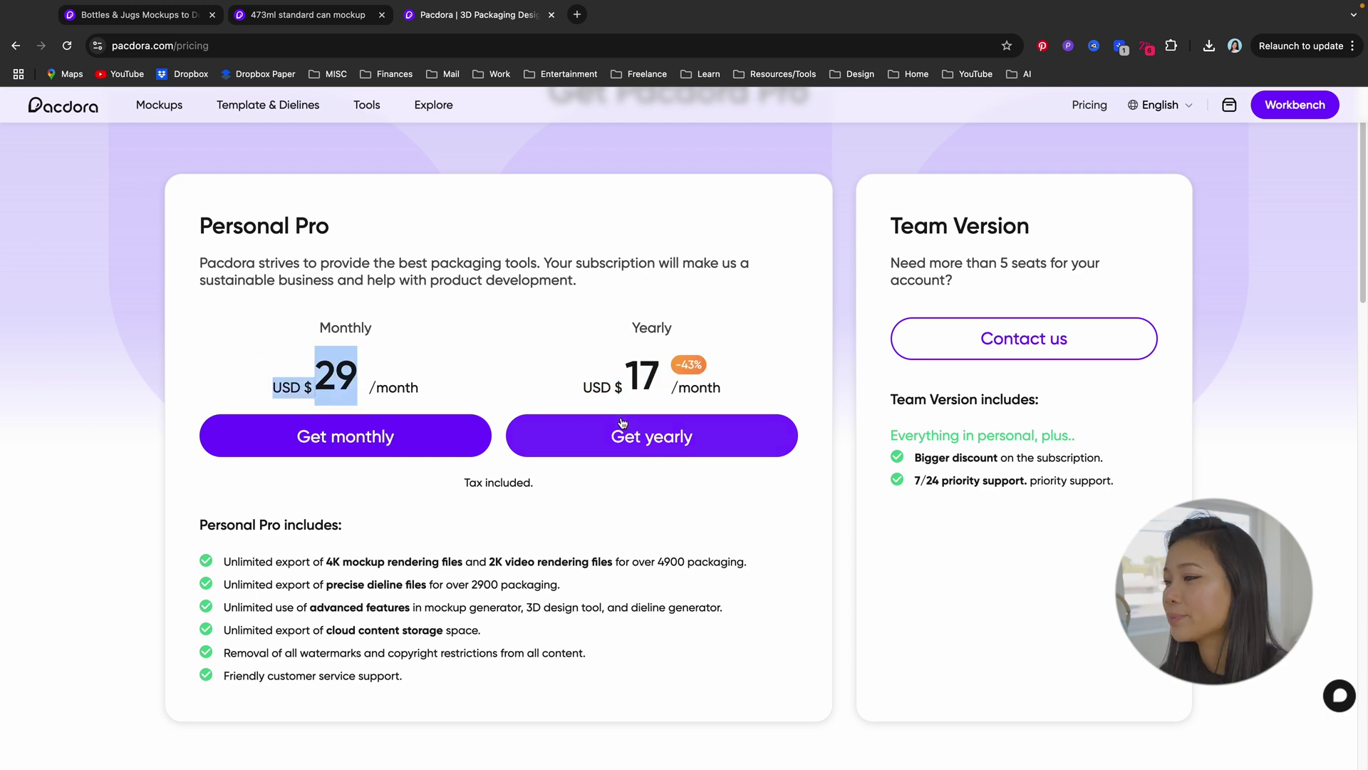
click(551, 558)
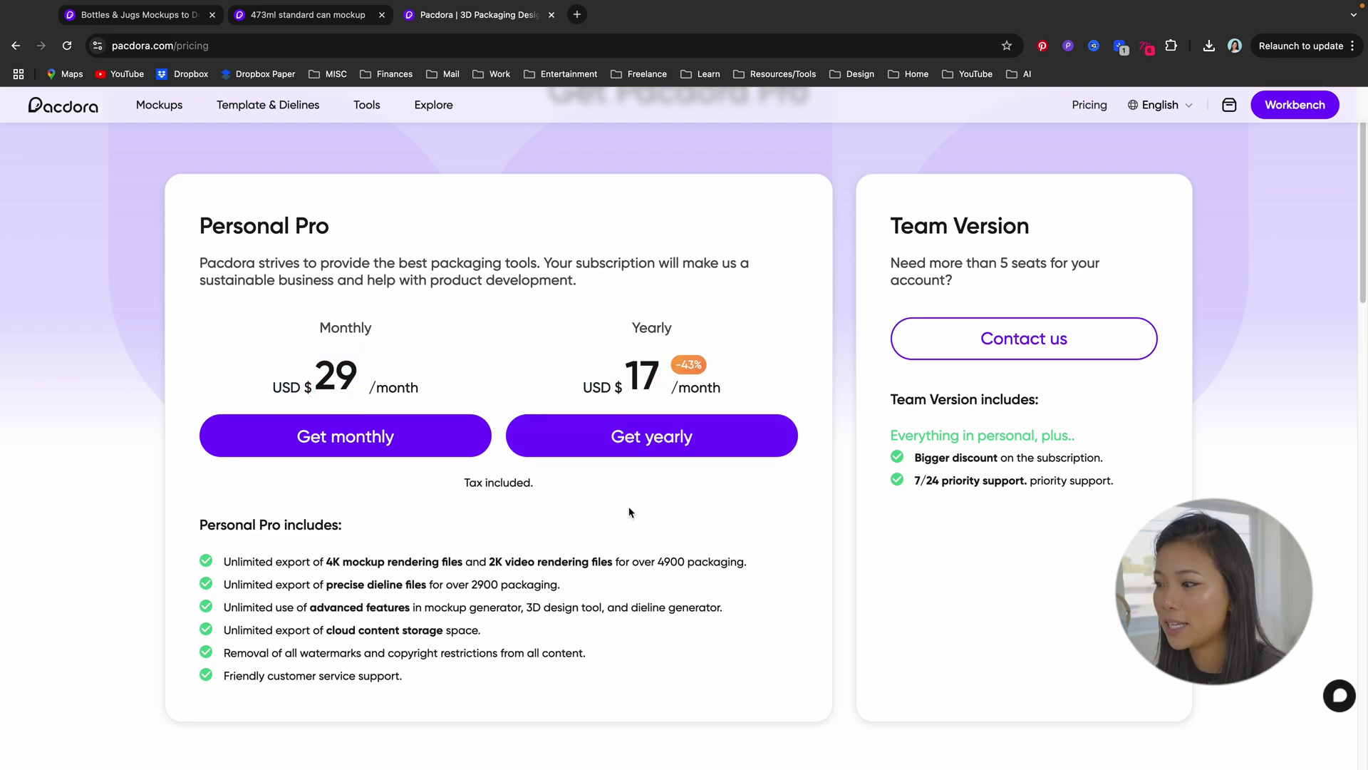